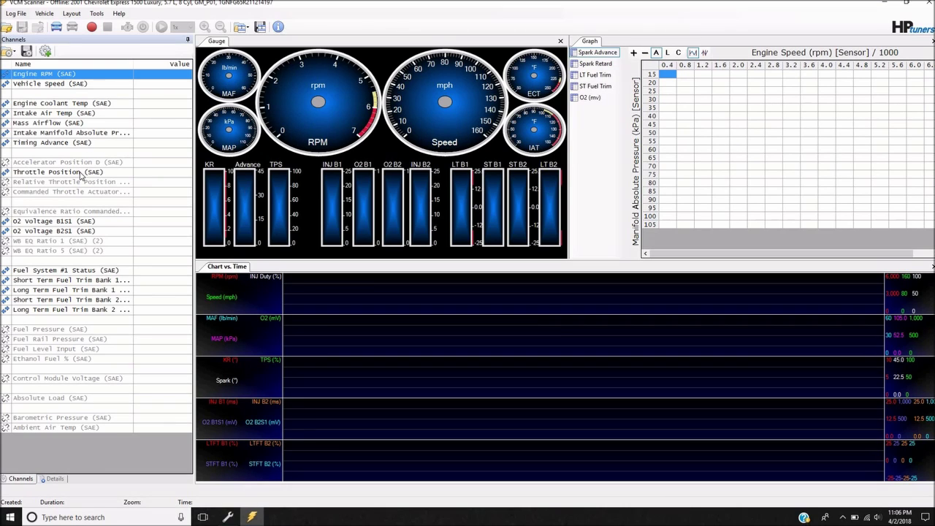
# Step: Move the Throttle Position (SAE) channel up one row, above Accelerator Position D (SAE)
pyautogui.click(81, 174)
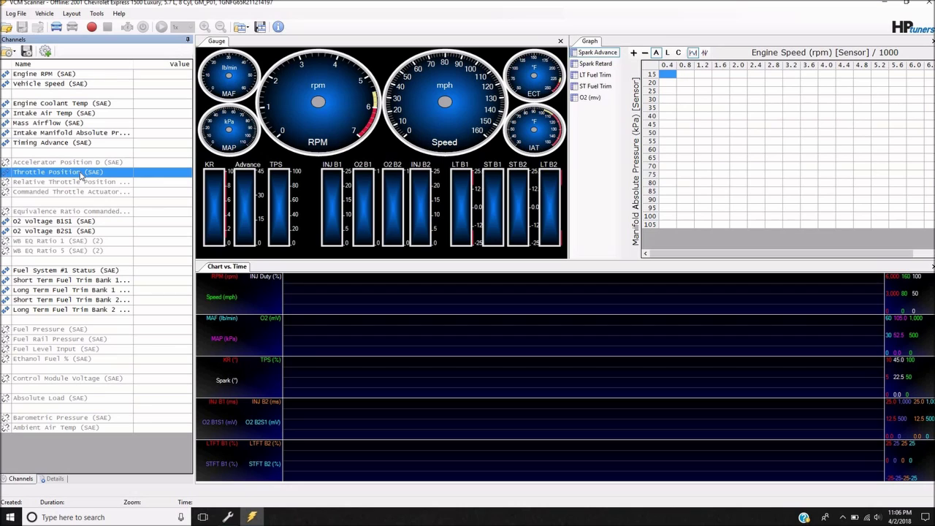
pyautogui.rightClick(81, 176)
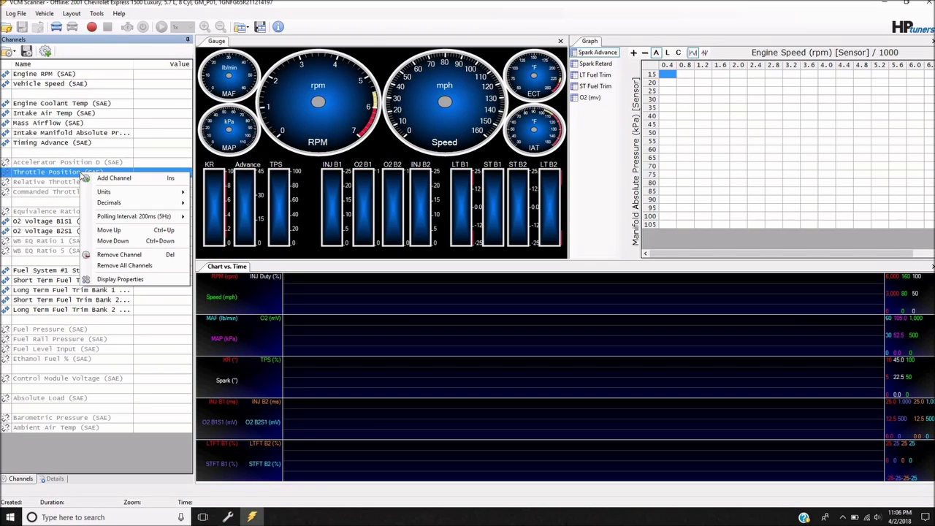
pyautogui.click(111, 231)
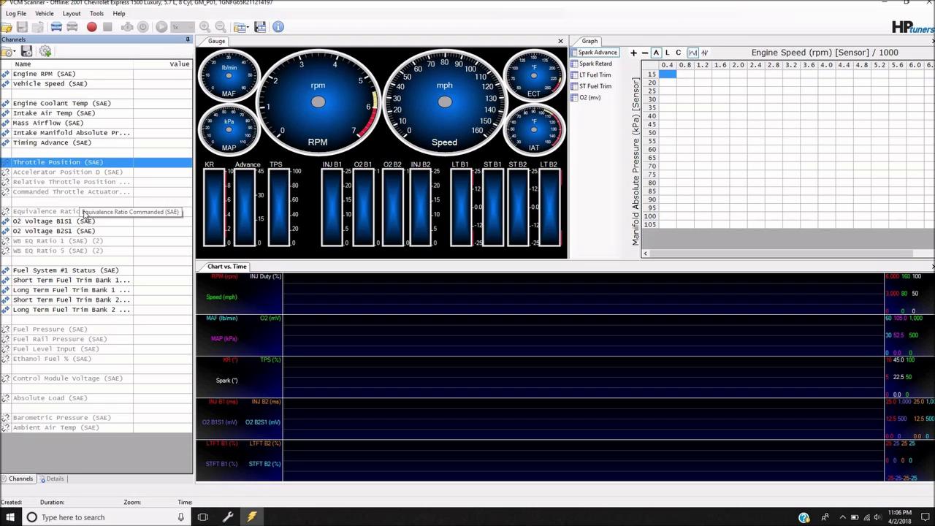
pyautogui.click(83, 212)
# Step: Remove the Accelerator Position D, Relative Throttle Position, Commanded Throttle Actuator and Equivalence Ratio Commanded channels, including the blank row between them
pyautogui.click(72, 173)
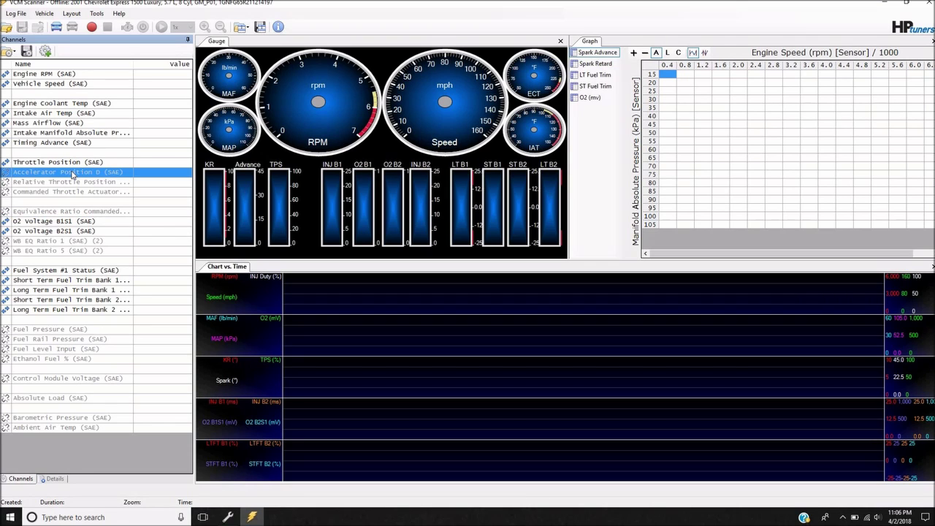
pyautogui.rightClick(73, 174)
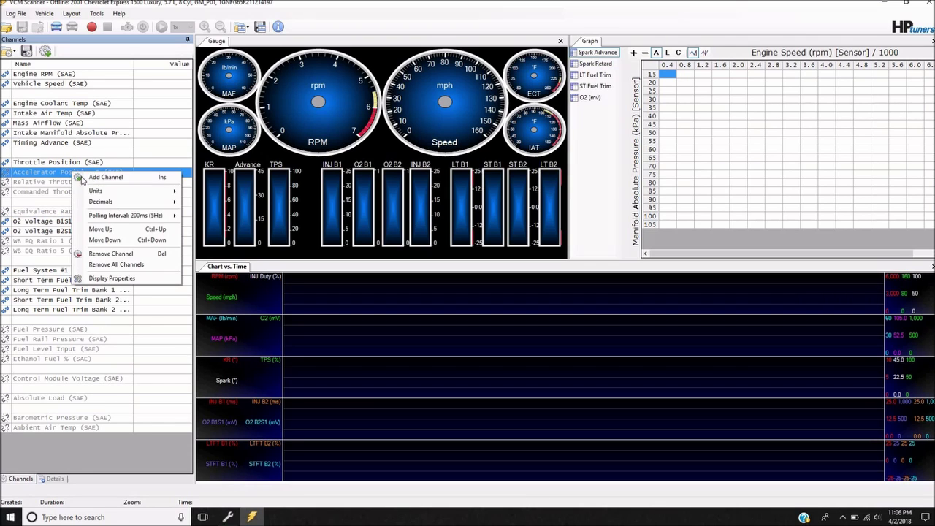
pyautogui.click(111, 256)
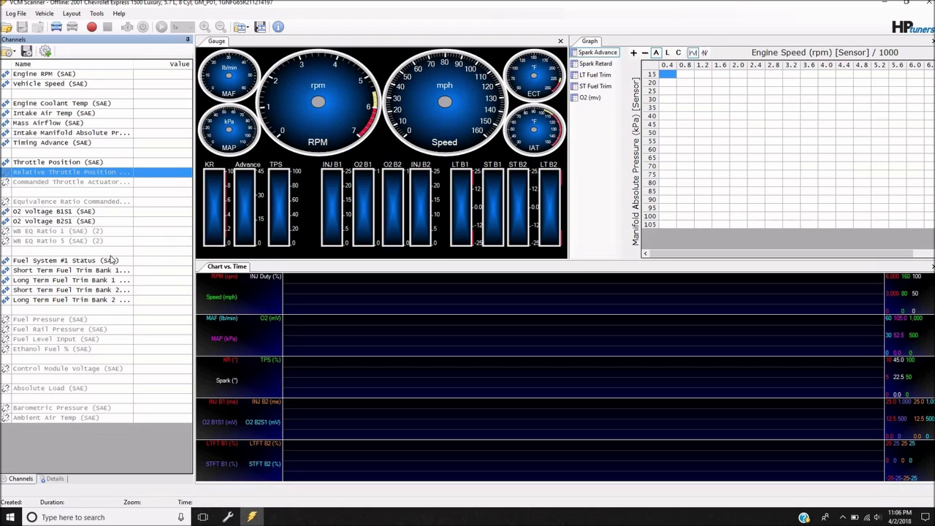
pyautogui.press('Delete')
pyautogui.press('Delete')
pyautogui.press('Delete')
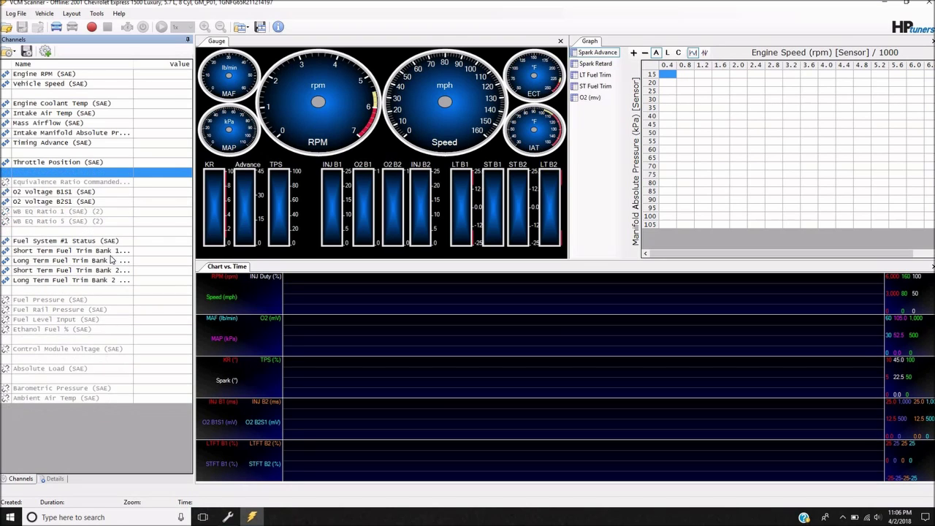
pyautogui.press('Delete')
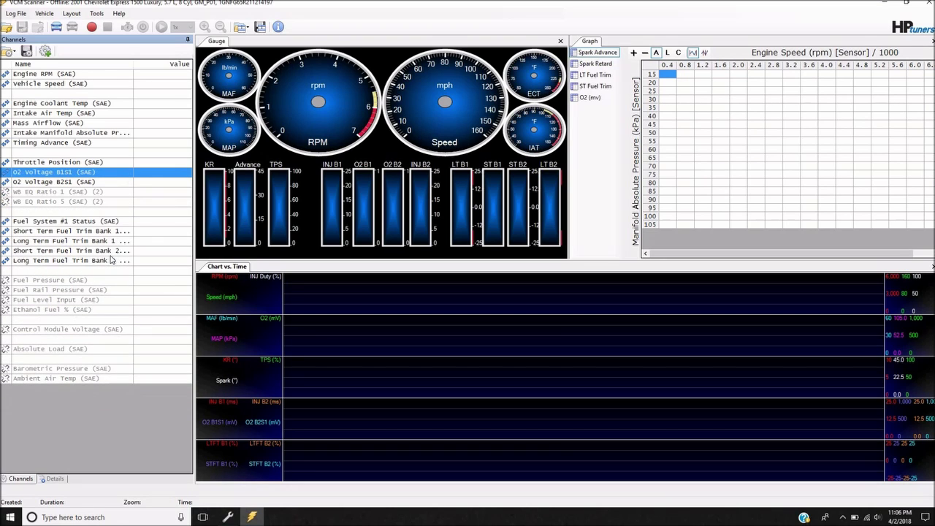
# Step: Remove the WB EQ Ratio 1 (SAE) and WB EQ Ratio 5 (SAE) channels from the channel list
pyautogui.click(81, 193)
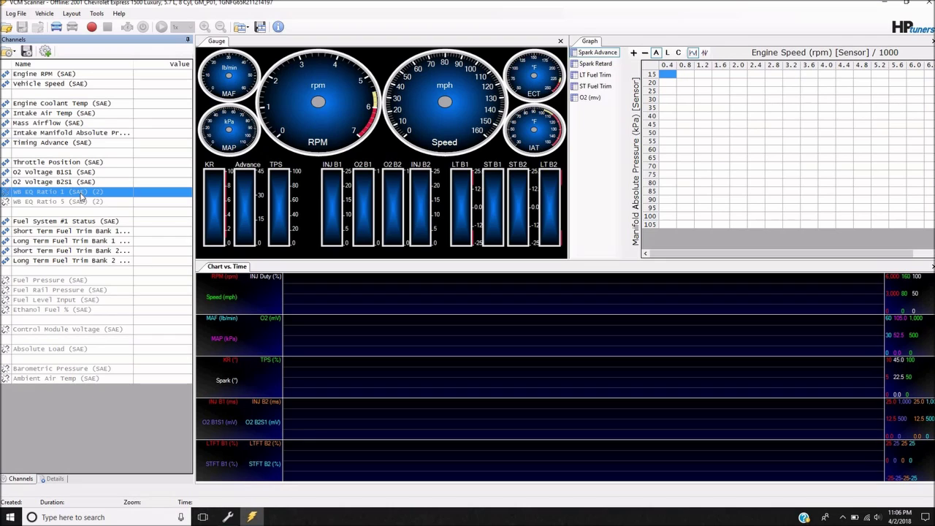
pyautogui.press('Delete')
pyautogui.press('Delete')
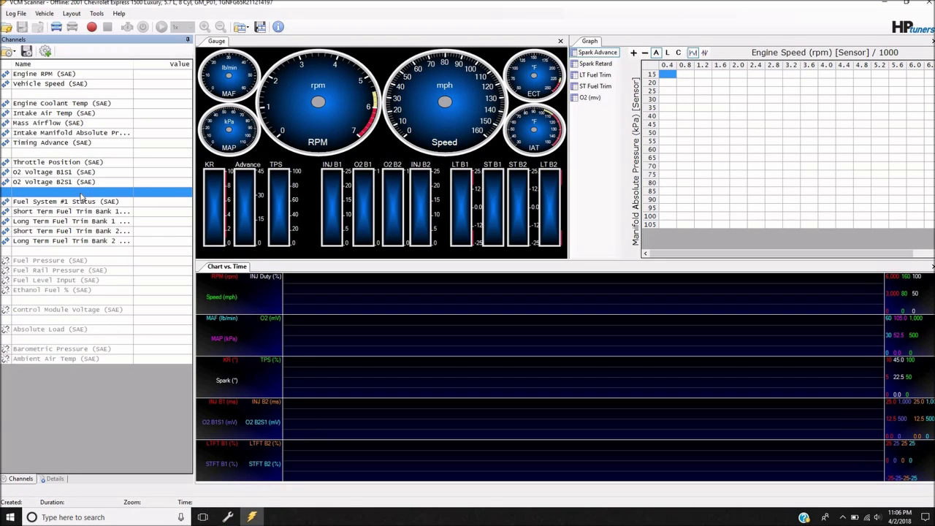
# Step: Remove every channel and blank row below Long Term Fuel Trim Bank 2, from Fuel Pressure (SAE) through Ambient Air Temp (SAE)
pyautogui.click(69, 251)
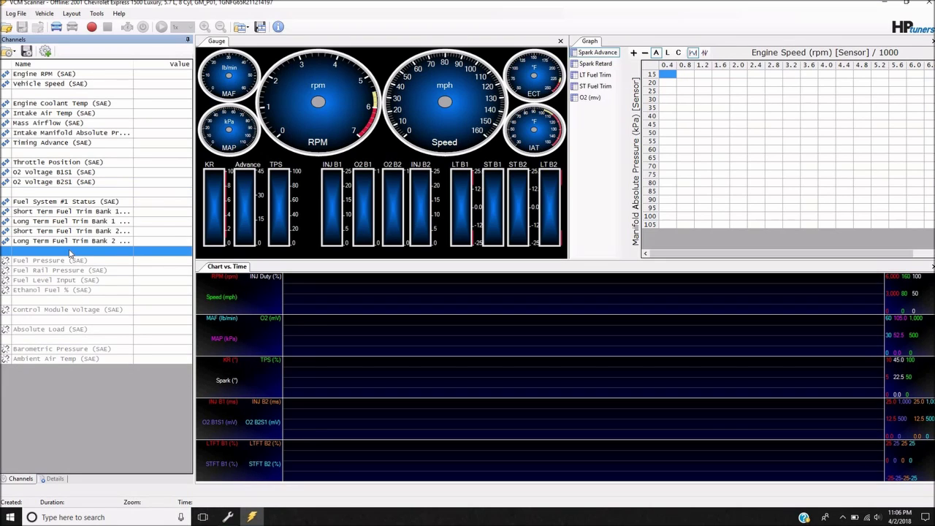
pyautogui.press('Delete')
pyautogui.press('Delete')
pyautogui.press('Delete')
pyautogui.press('Delete')
pyautogui.press('Delete')
pyautogui.press('Delete')
pyautogui.press('Delete')
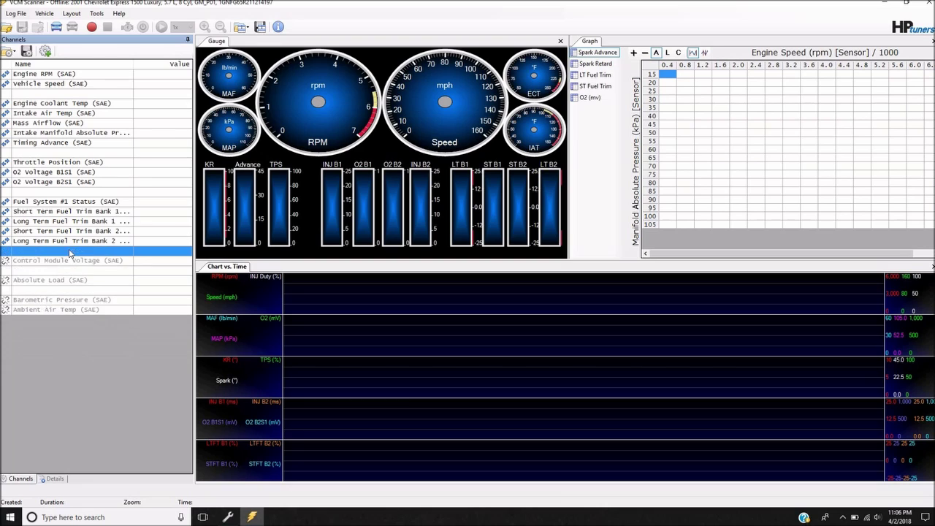
pyautogui.press('Delete')
pyautogui.press('Delete')
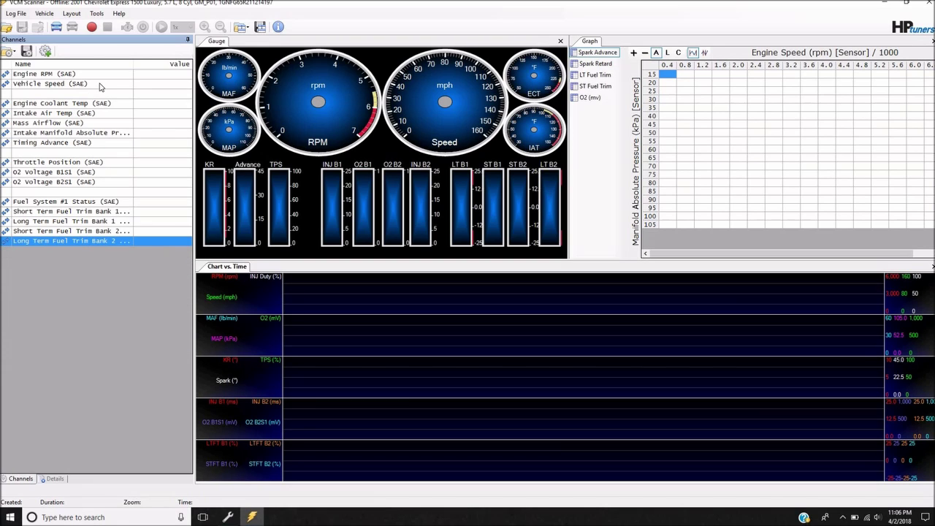
# Step: Move the Timing Advance (SAE) channel up one row and return it to its place below Intake Manifold Absolute Pressure
pyautogui.click(62, 146)
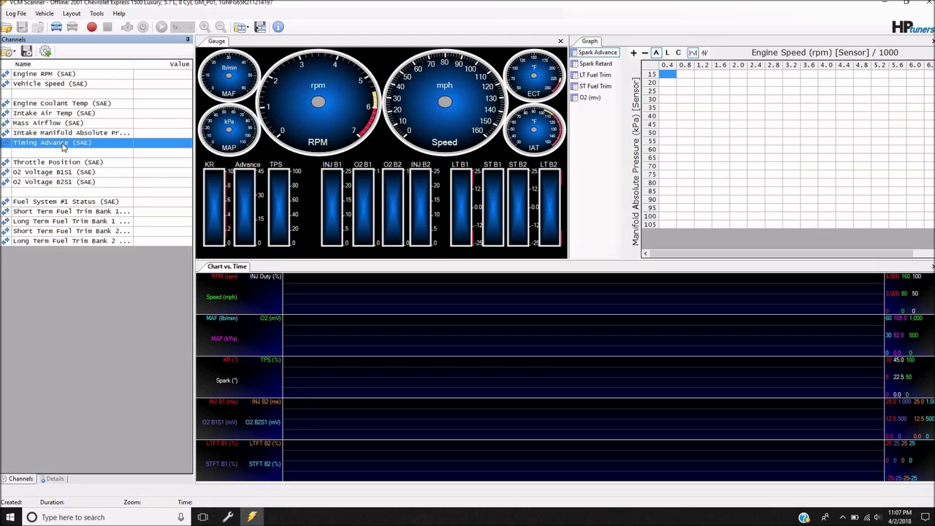
pyautogui.rightClick(63, 147)
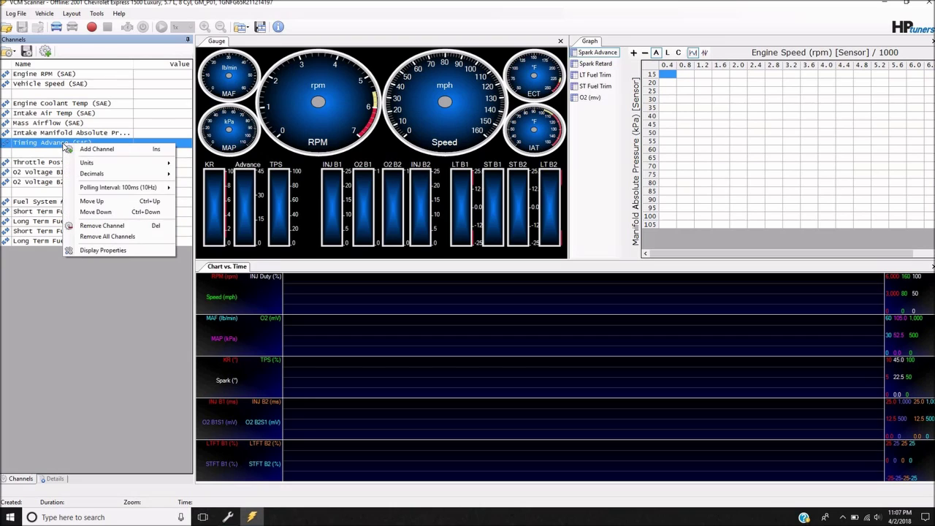
pyautogui.click(101, 201)
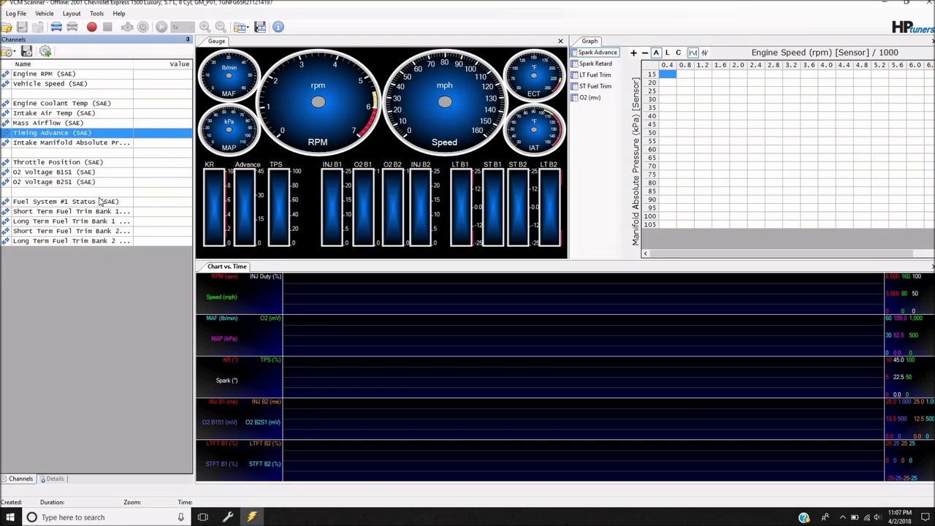
pyautogui.rightClick(66, 136)
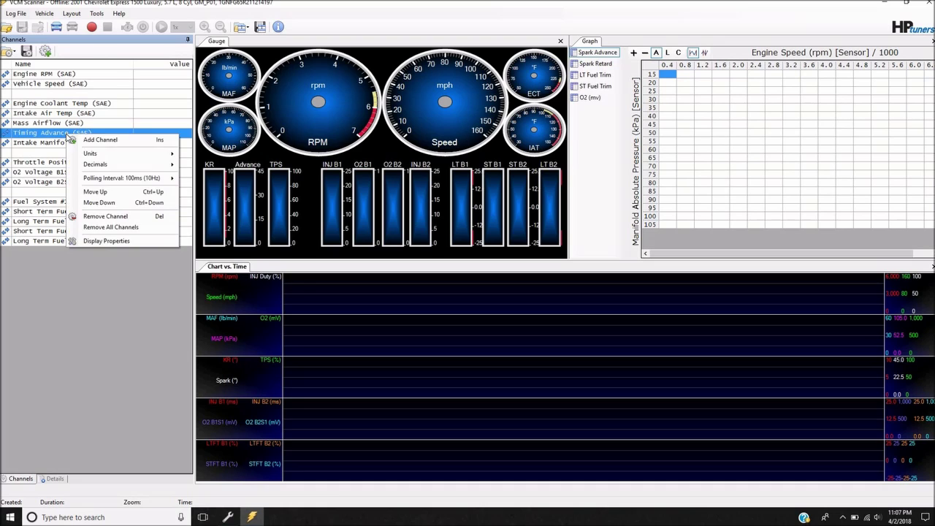
pyautogui.click(106, 203)
# Step: Move the Throttle Position (SAE) channel up the list to directly below Vehicle Speed (SAE)
pyautogui.click(83, 163)
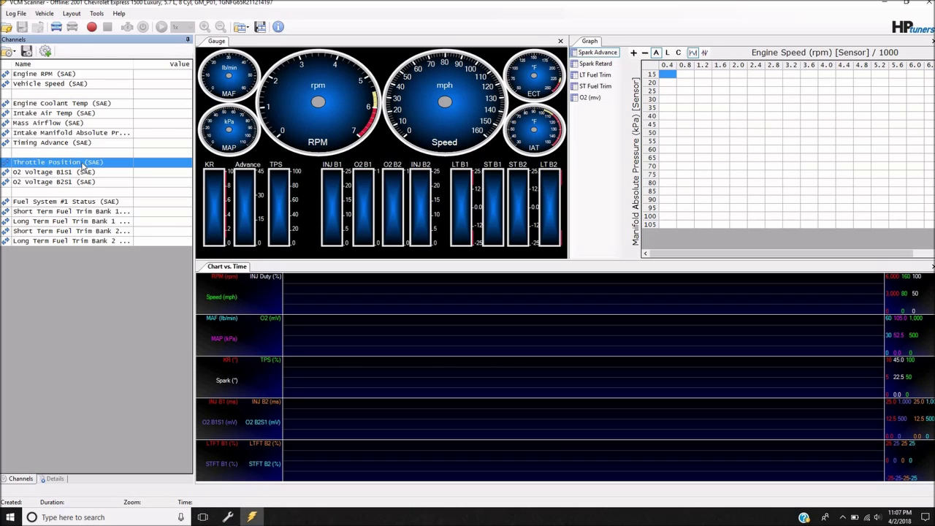
pyautogui.hotkey('ctrl', 'Up')
pyautogui.hotkey('ctrl', 'Up')
pyautogui.hotkey('ctrl', 'Up')
pyautogui.hotkey('ctrl', 'Up')
pyautogui.hotkey('ctrl', 'Up')
pyautogui.hotkey('ctrl', 'Up')
pyautogui.hotkey('ctrl', 'Up')
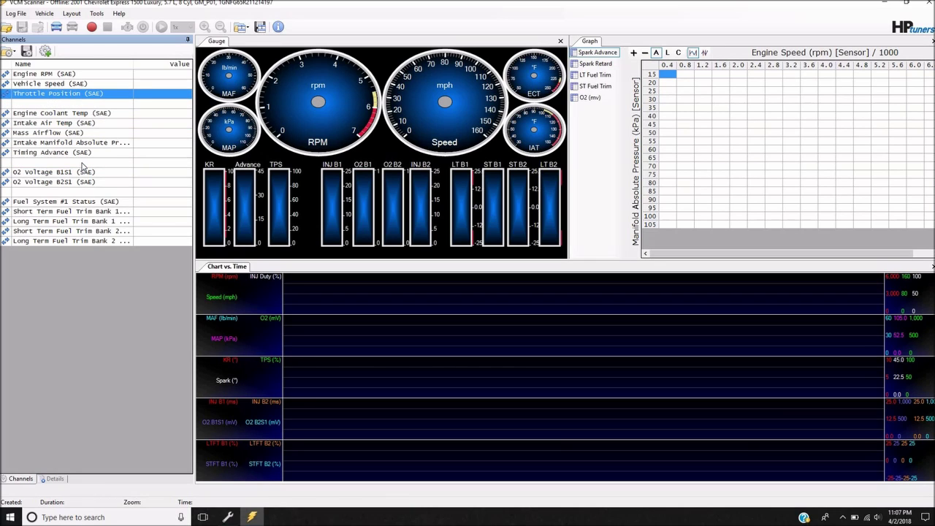
# Step: Move Timing Advance (SAE) below the blank row and shift the O2 voltage and fuel channels down two rows to leave space beneath it
pyautogui.click(84, 154)
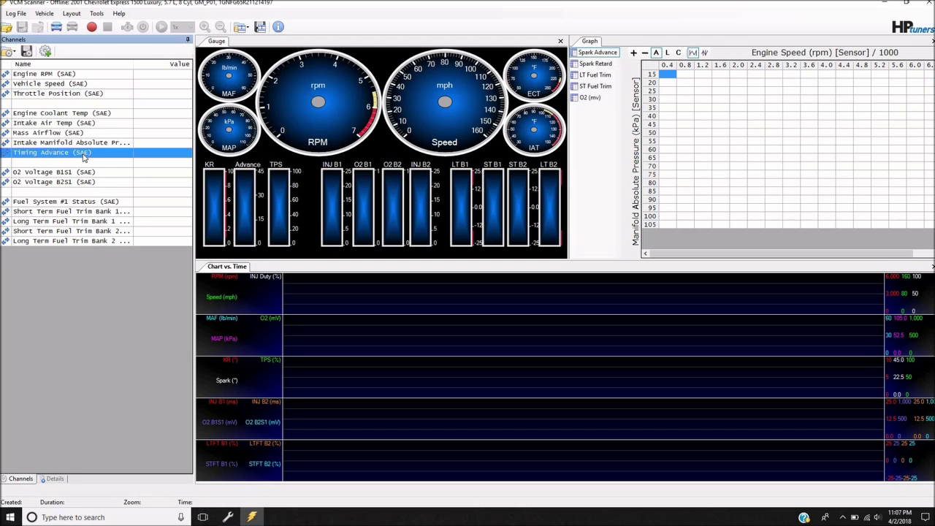
pyautogui.hotkey('ctrl', 'Down')
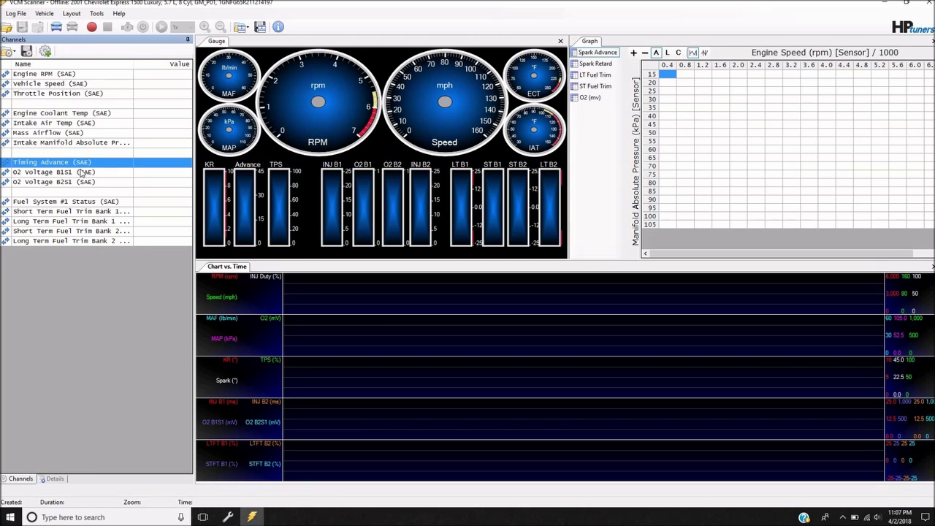
pyautogui.moveTo(82, 173); pyautogui.dragTo(91, 240)
pyautogui.rightClick(92, 213)
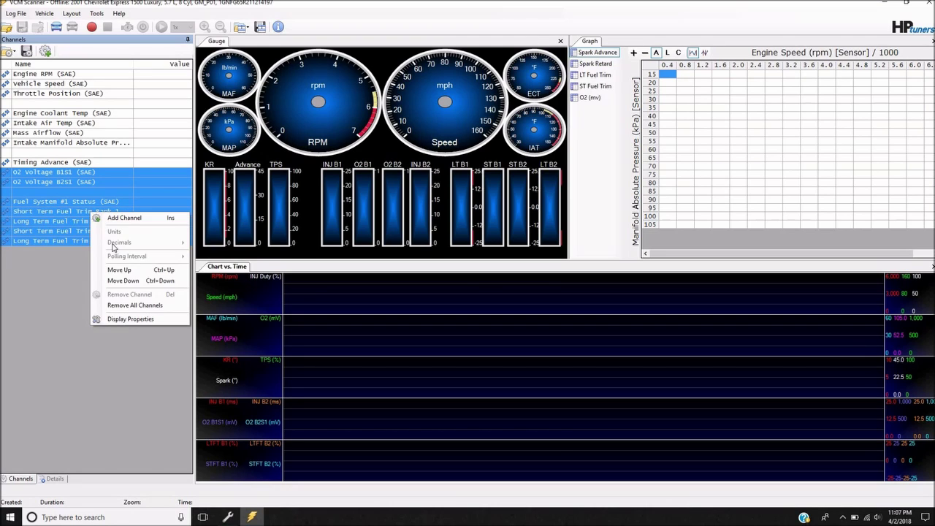
pyautogui.click(123, 281)
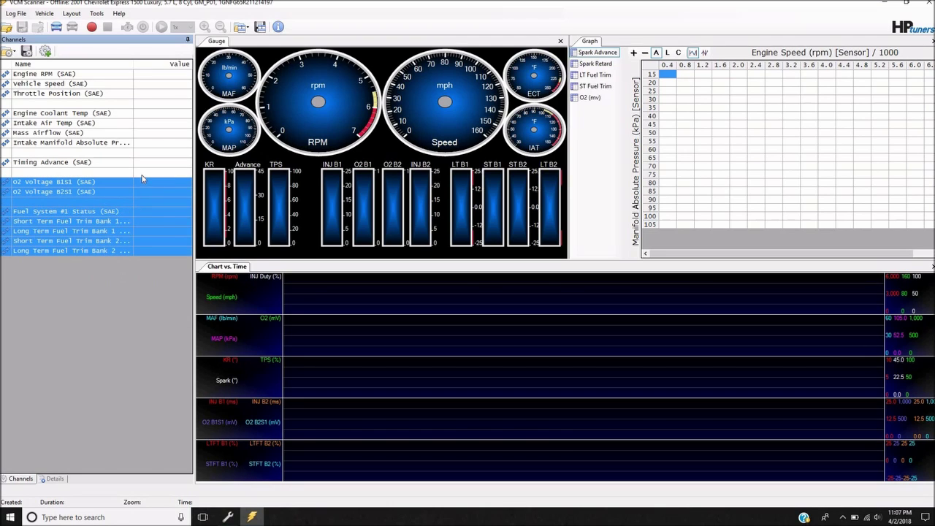
pyautogui.rightClick(137, 187)
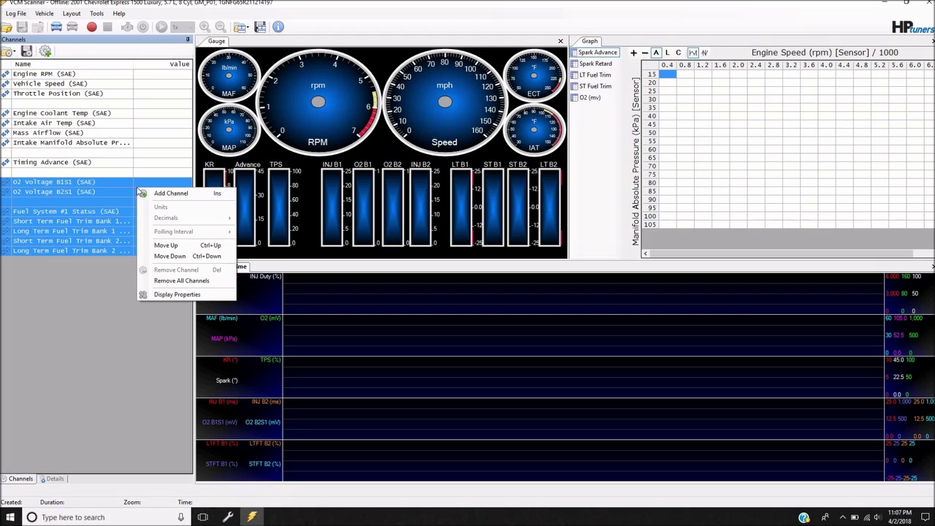
pyautogui.click(166, 257)
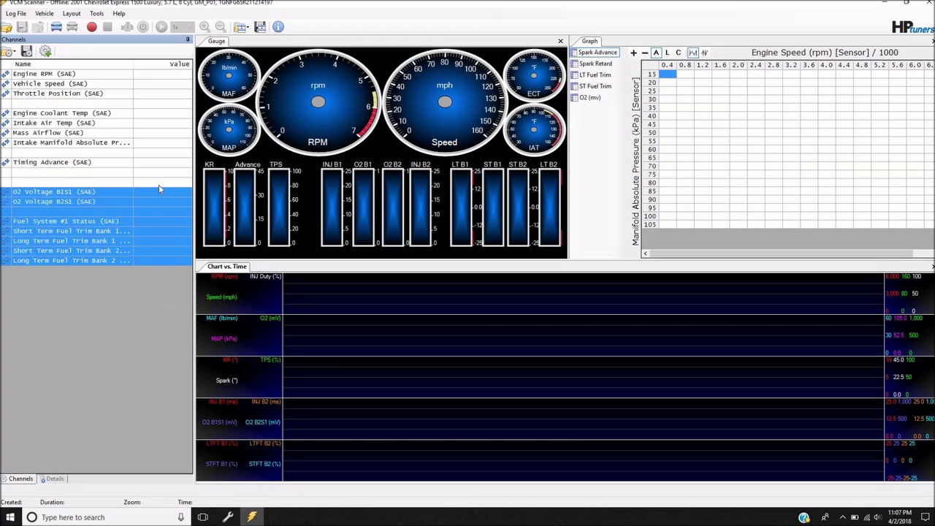
# Step: Filter the available channels by RET and add Knock Retard, Burst Knock Retard and Startup Retard below Timing Advance (SAE)
pyautogui.click(160, 175)
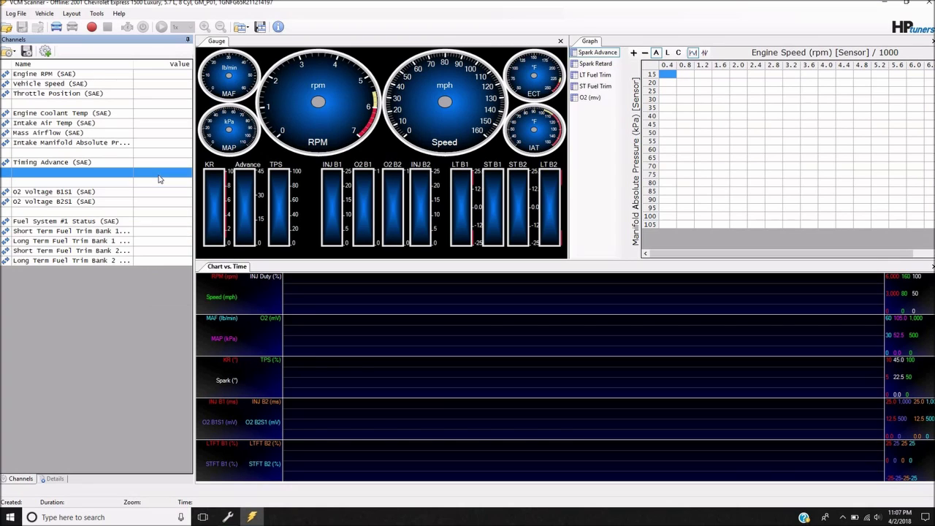
pyautogui.rightClick(61, 173)
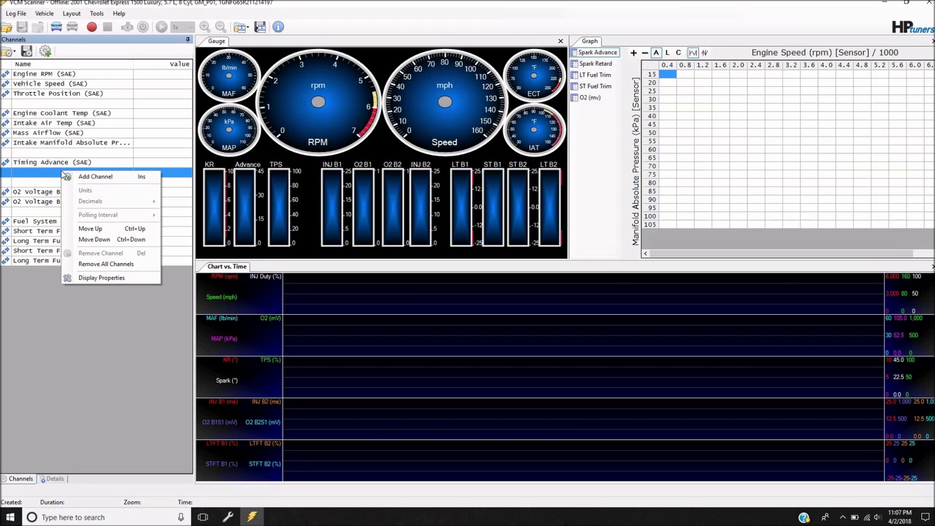
pyautogui.click(82, 180)
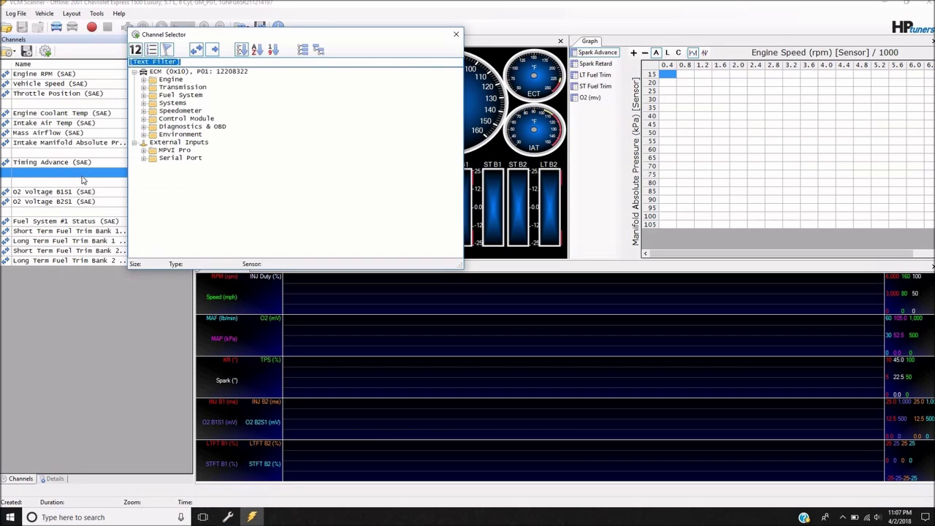
pyautogui.write('RE')
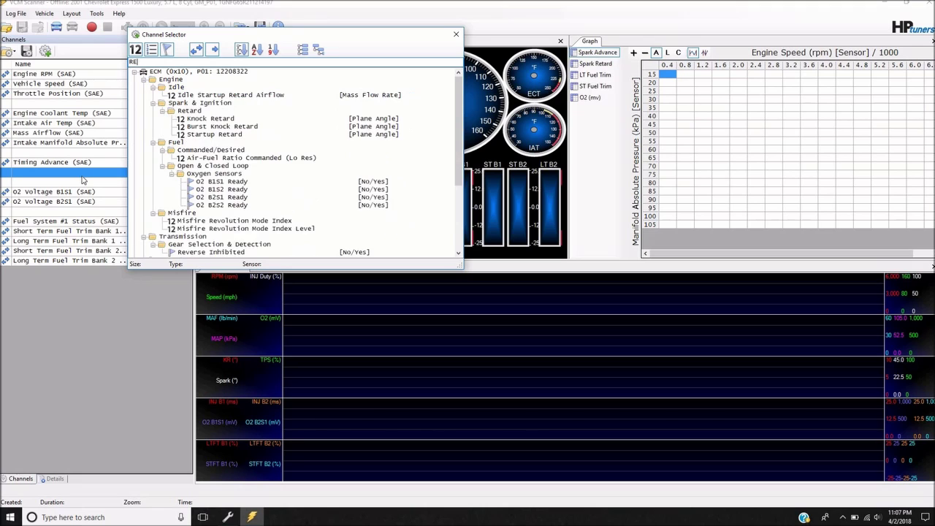
pyautogui.write('T')
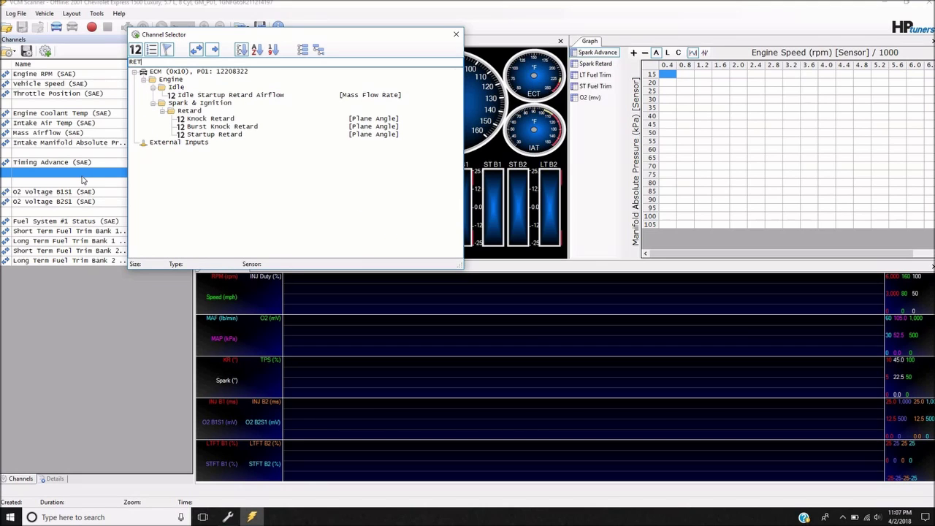
pyautogui.doubleClick(215, 119)
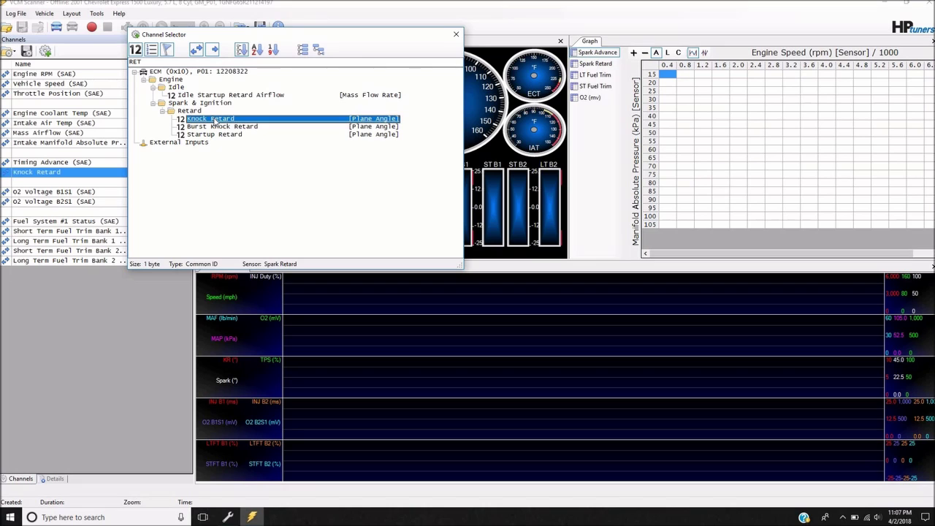
pyautogui.doubleClick(217, 127)
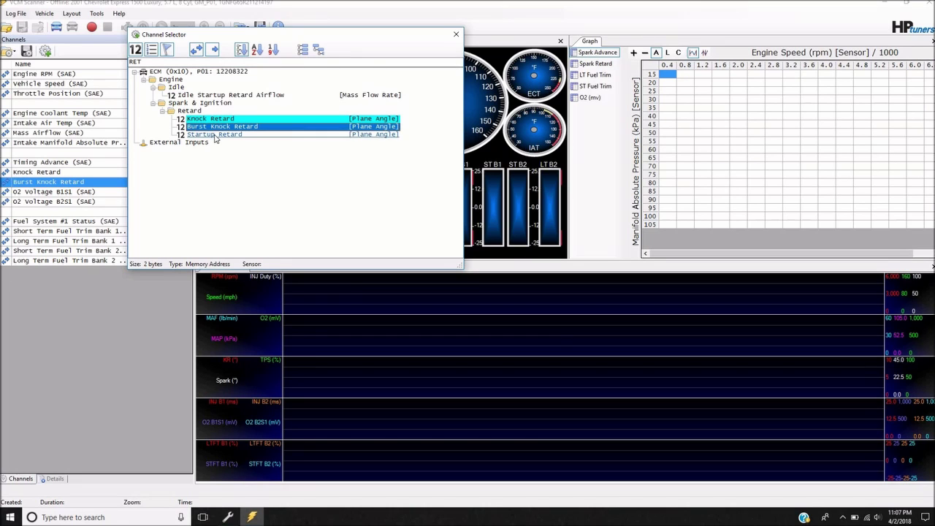
pyautogui.doubleClick(216, 135)
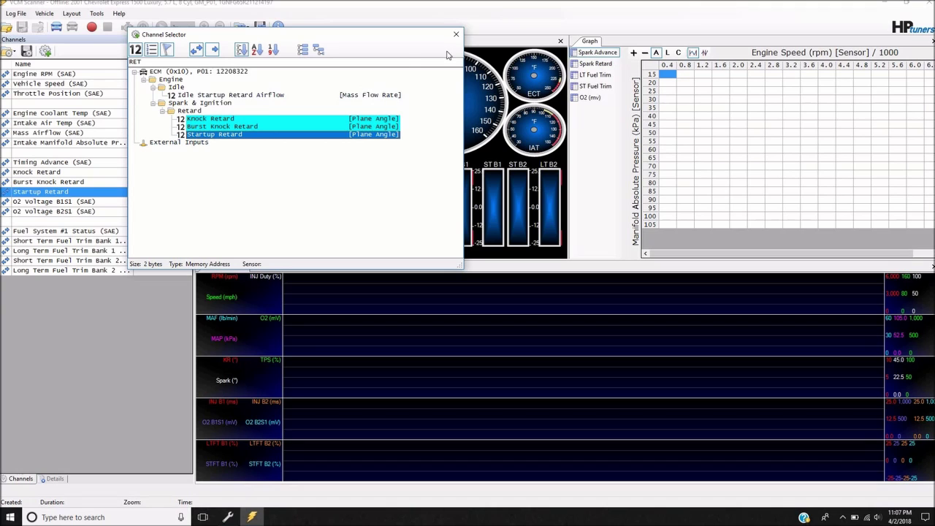
pyautogui.click(456, 34)
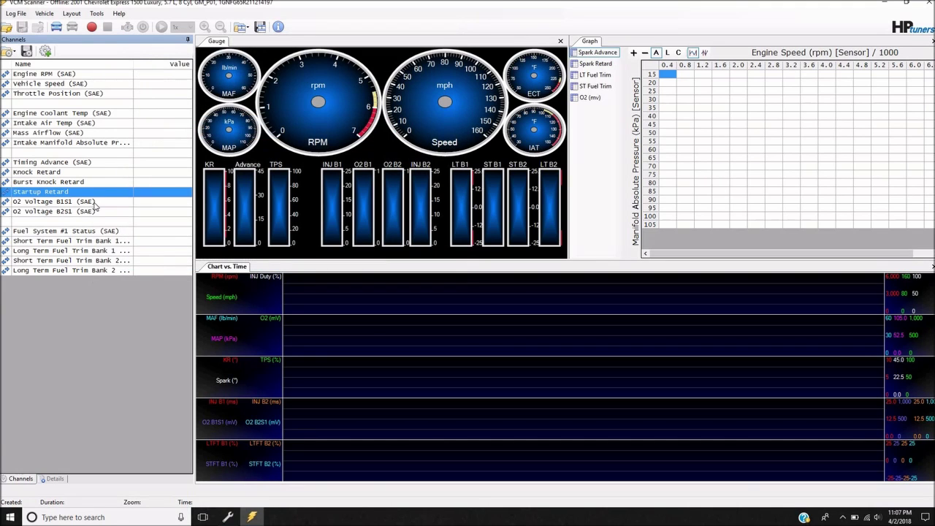
# Step: Shift the O2 voltage and fuel channels down one row to leave a blank row below Startup Retard
pyautogui.moveTo(93, 205); pyautogui.dragTo(114, 273)
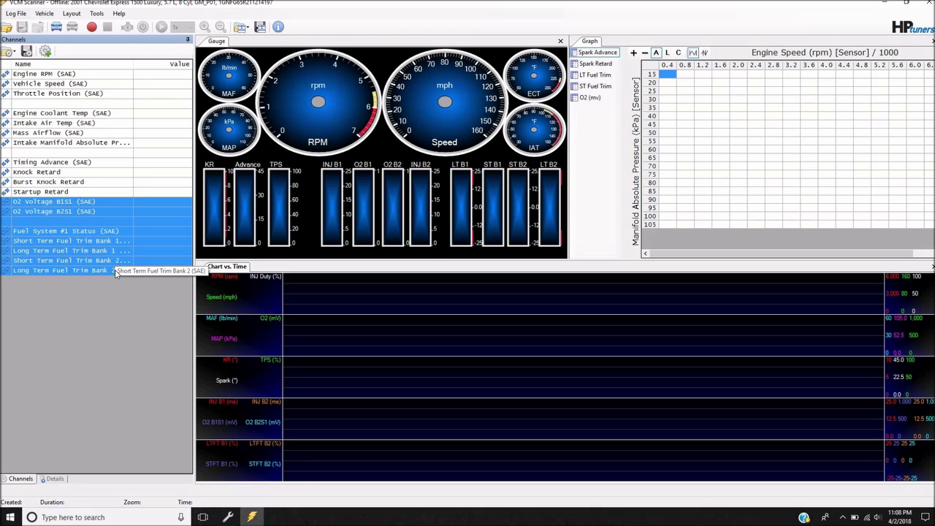
pyautogui.press('Insert')
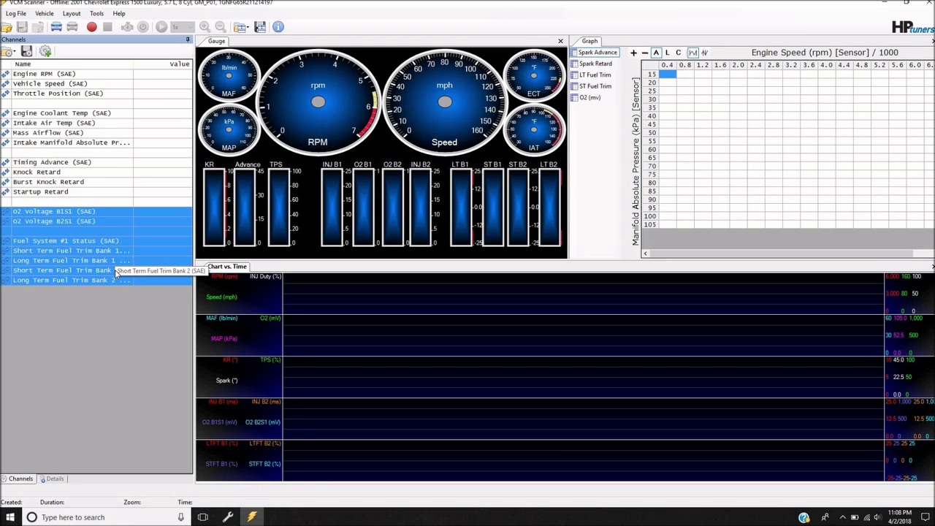
pyautogui.click(101, 193)
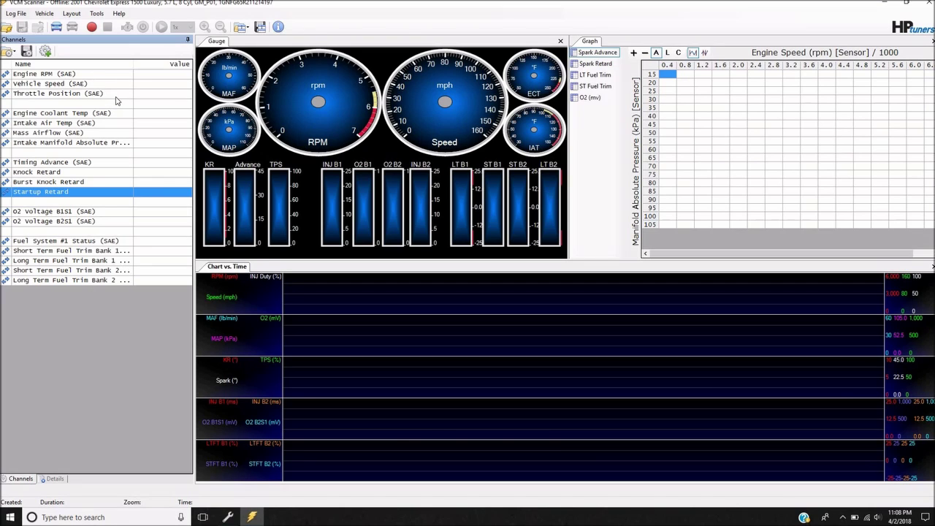
# Step: Shift Timing Advance (SAE) and everything below it down two rows to open space beneath Intake Manifold Absolute Pressure
pyautogui.click(122, 145)
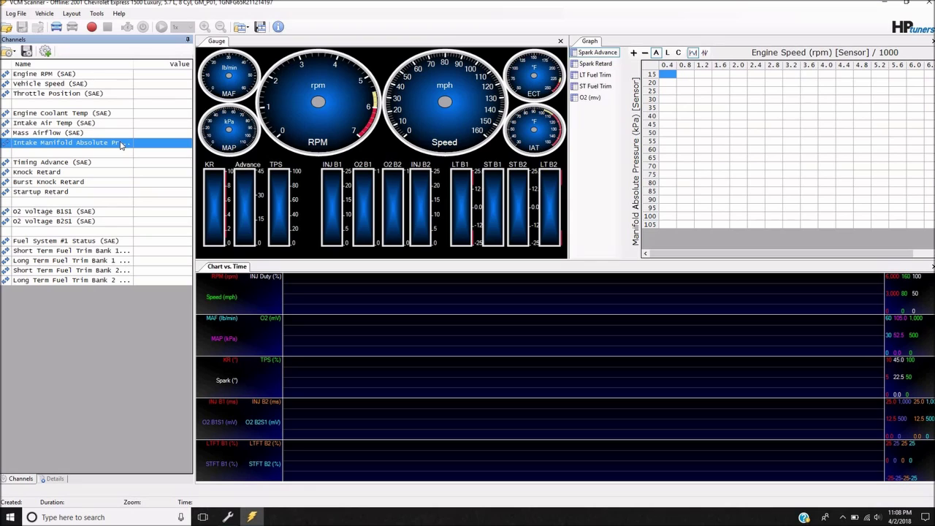
pyautogui.moveTo(110, 153); pyautogui.dragTo(112, 337)
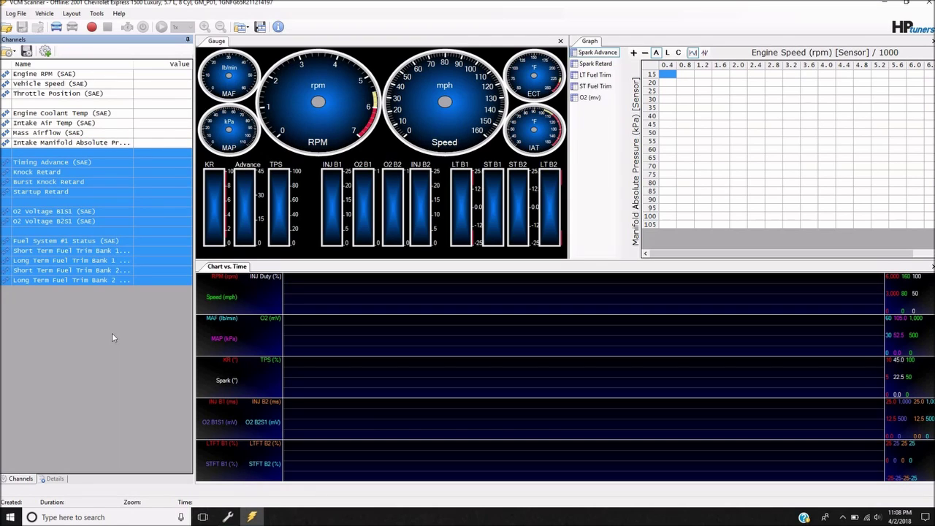
pyautogui.press('Insert')
pyautogui.press('Insert')
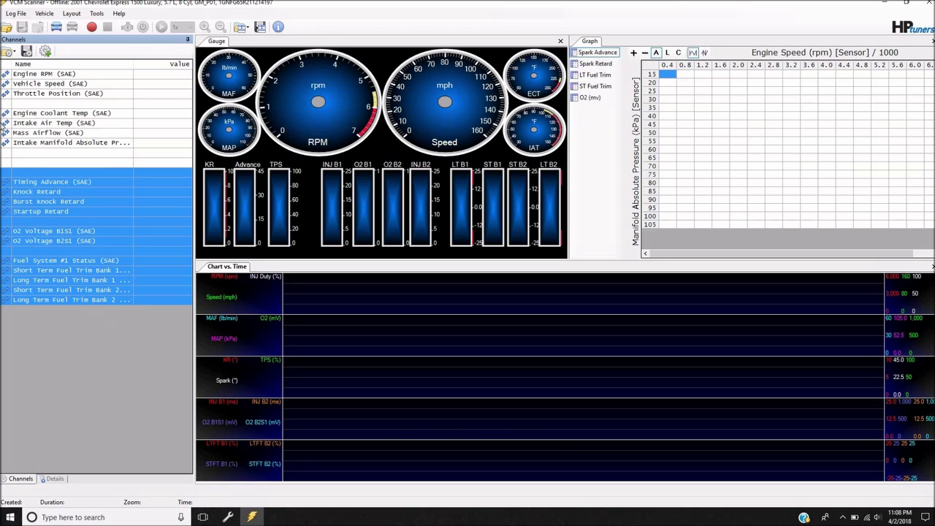
# Step: Filter the available channels by IDLE and add Idle Desired RPM, Idle Air Control Position and Idle Air Control Desired Position above Timing Advance (SAE)
pyautogui.click(54, 164)
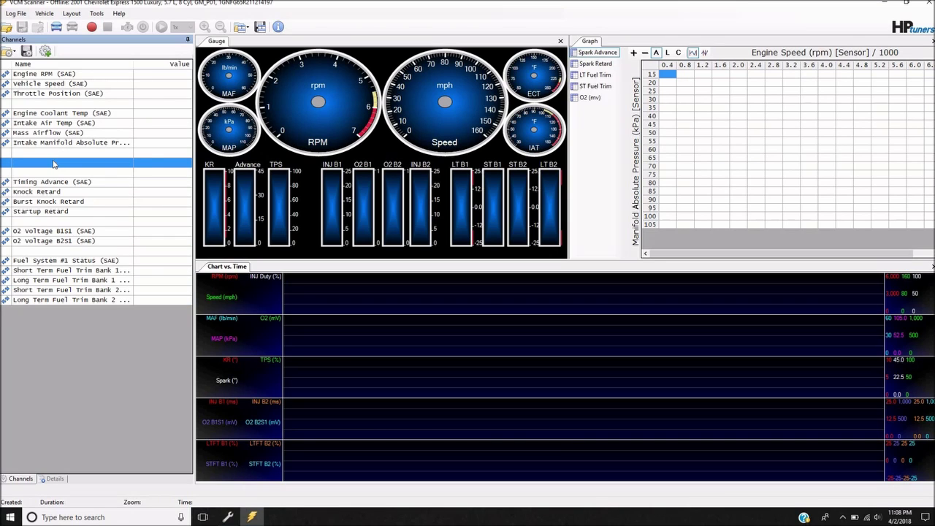
pyautogui.rightClick(54, 164)
pyautogui.click(74, 170)
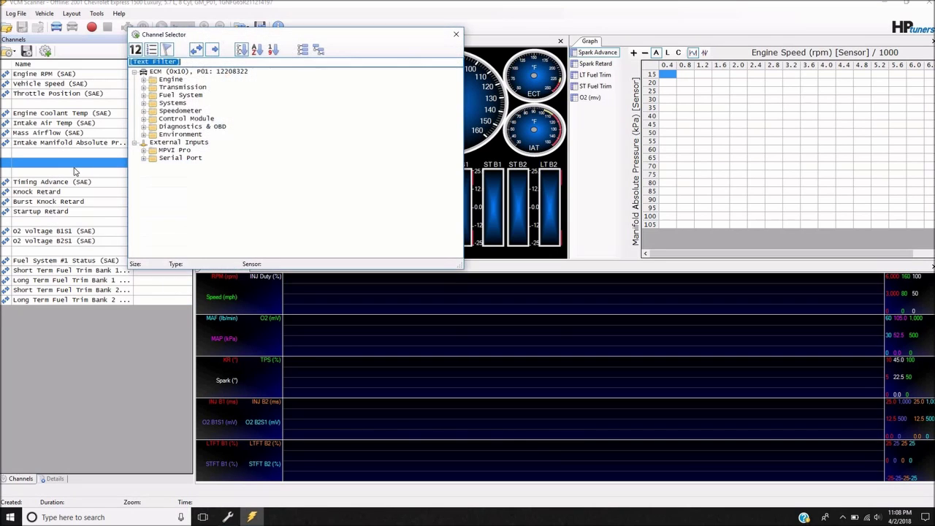
pyautogui.write('IDLE')
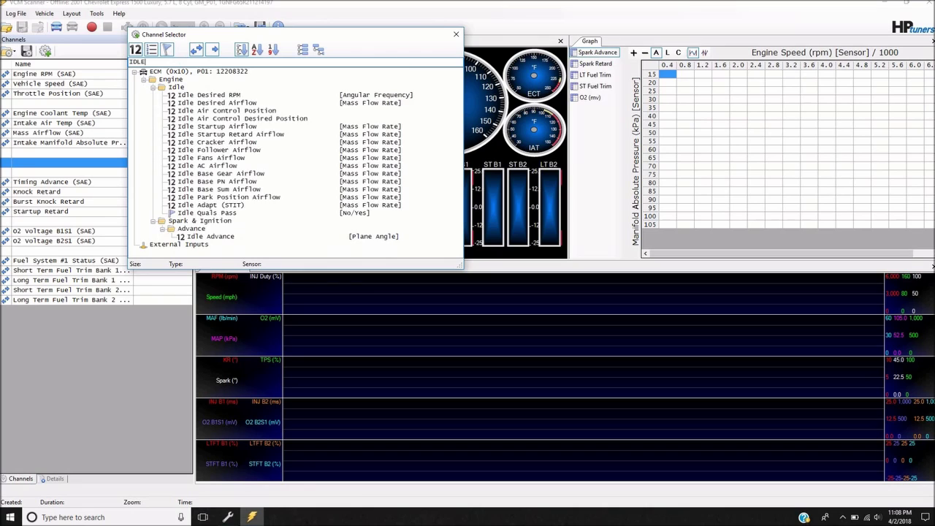
pyautogui.click(195, 95)
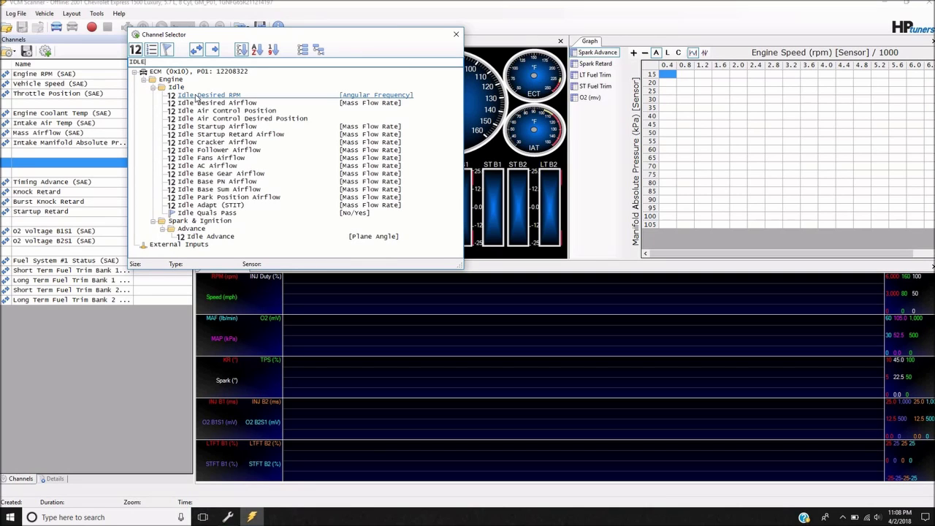
pyautogui.doubleClick(195, 96)
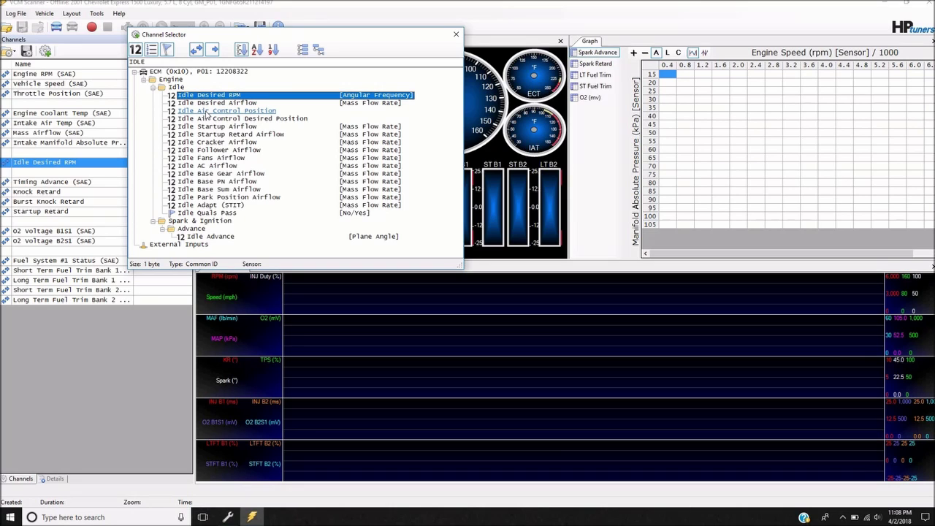
pyautogui.doubleClick(207, 111)
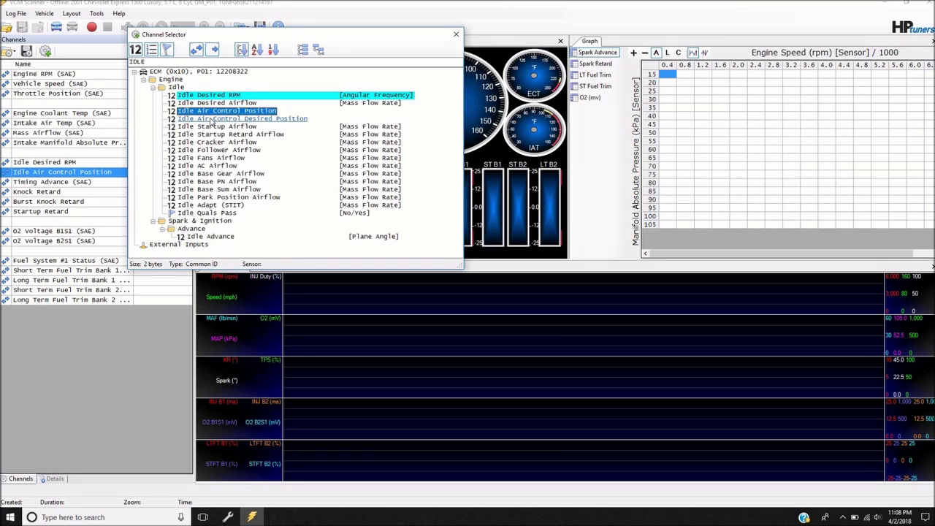
pyautogui.doubleClick(210, 119)
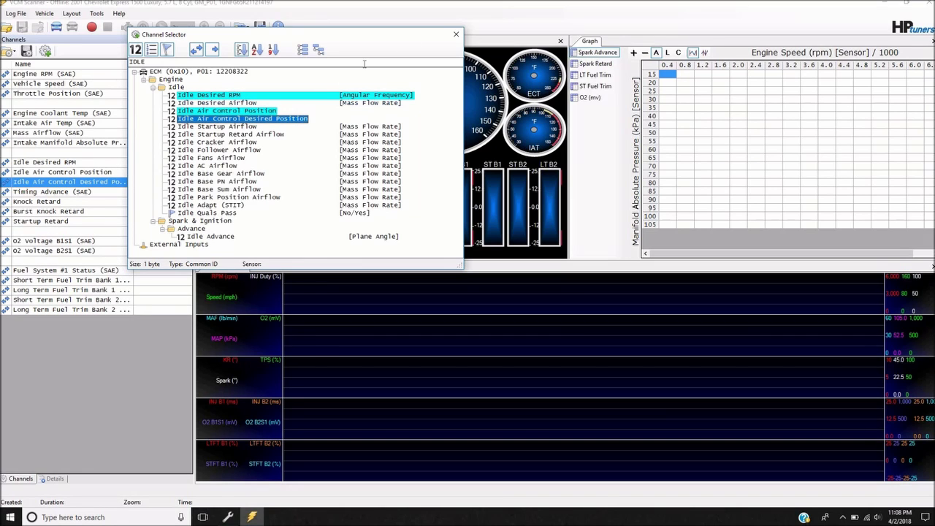
pyautogui.click(454, 35)
# Step: Shift Timing Advance (SAE) and all channels below it down one row to separate them from the idle channels
pyautogui.moveTo(66, 172); pyautogui.dragTo(112, 310)
pyautogui.click(107, 211)
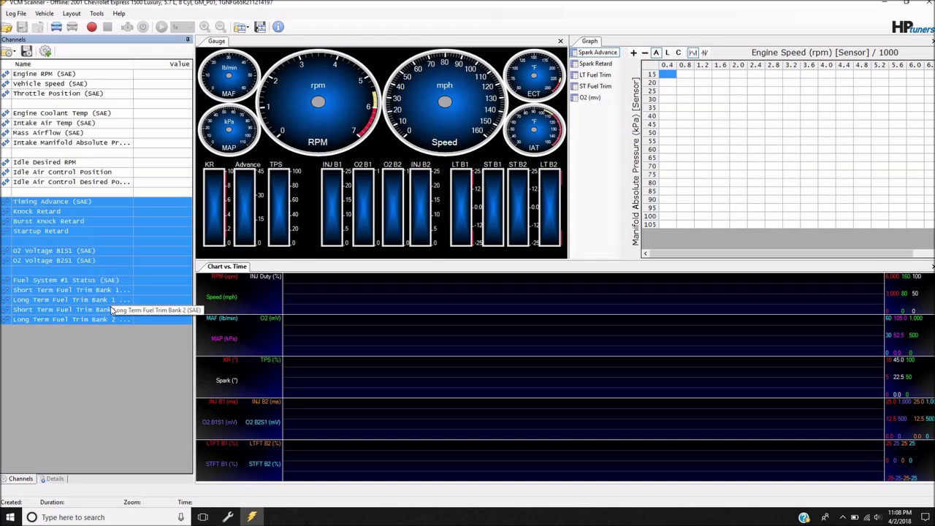
pyautogui.click(57, 175)
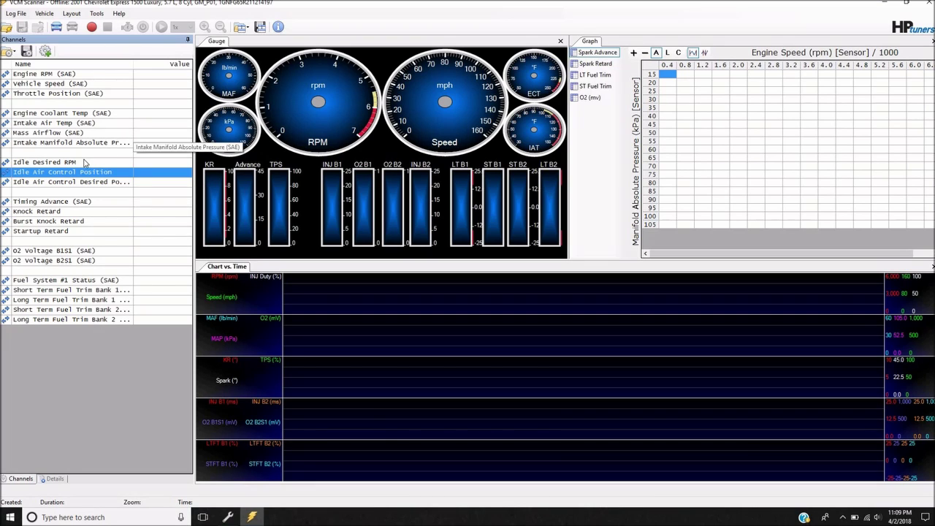
# Step: Shift Idle Desired RPM and all channels below it down one row to leave two blank rows beneath Intake Manifold Absolute Pressure
pyautogui.moveTo(82, 162); pyautogui.dragTo(83, 362)
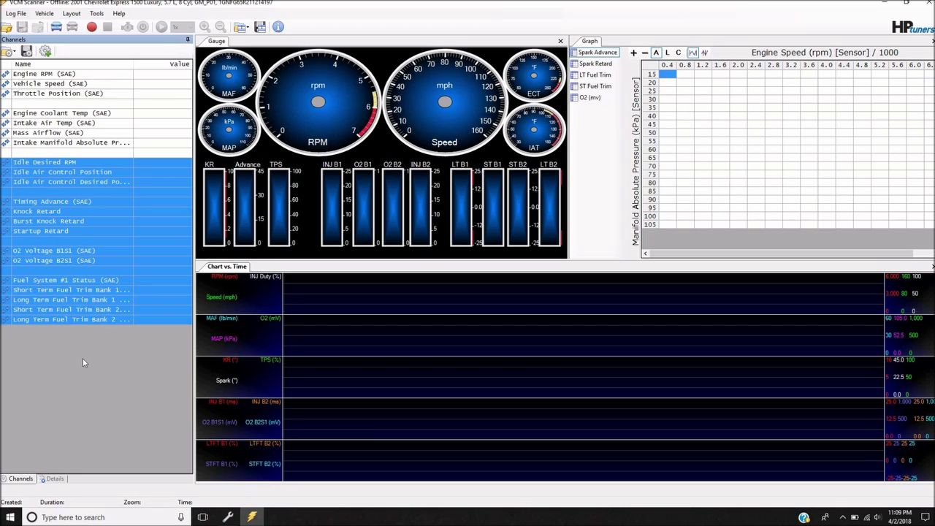
pyautogui.press('Insert')
pyautogui.press('Insert')
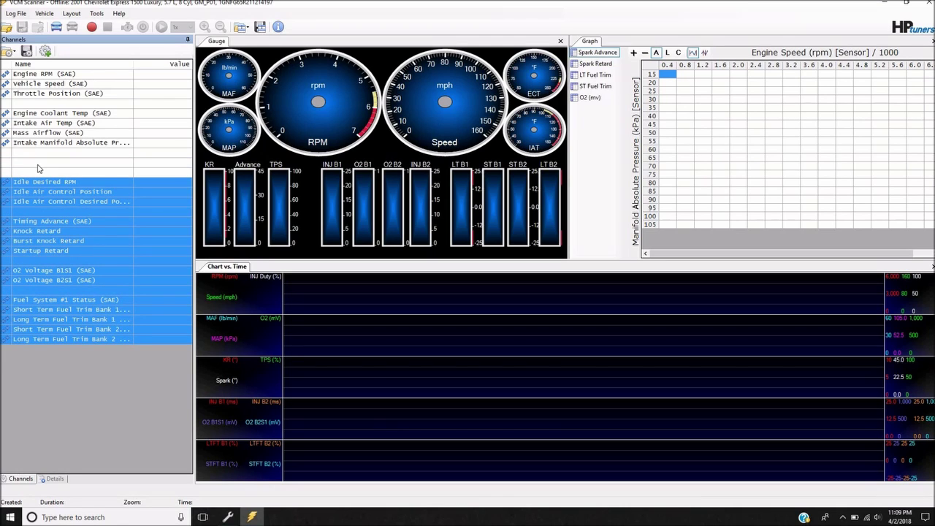
pyautogui.hotkey('ctrl', 'z')
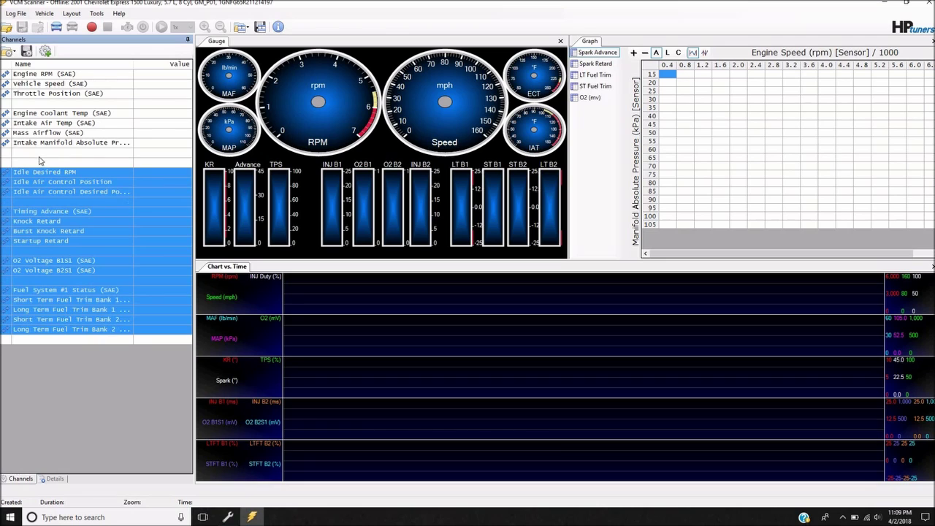
# Step: Filter the available channels by CYL and add Cylinder Airmass directly below Intake Manifold Absolute Pressure
pyautogui.click(42, 156)
pyautogui.rightClick(42, 156)
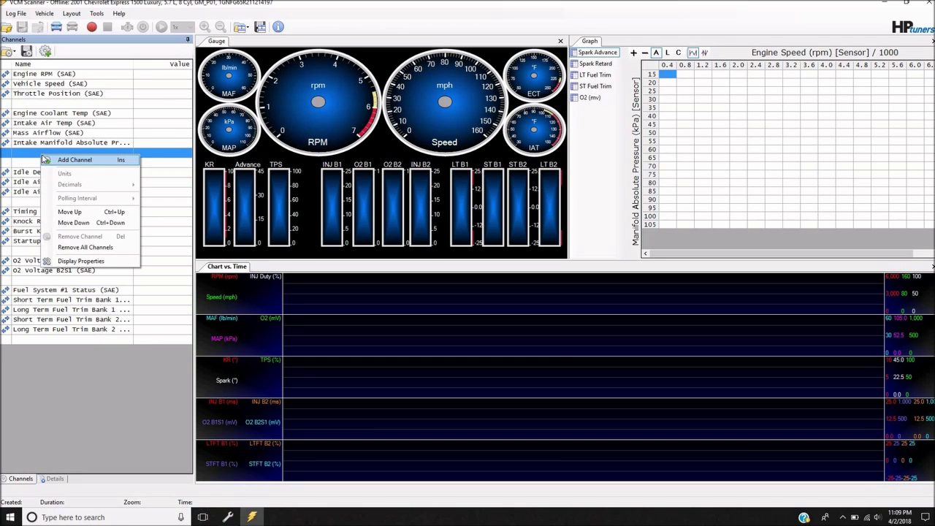
pyautogui.click(71, 162)
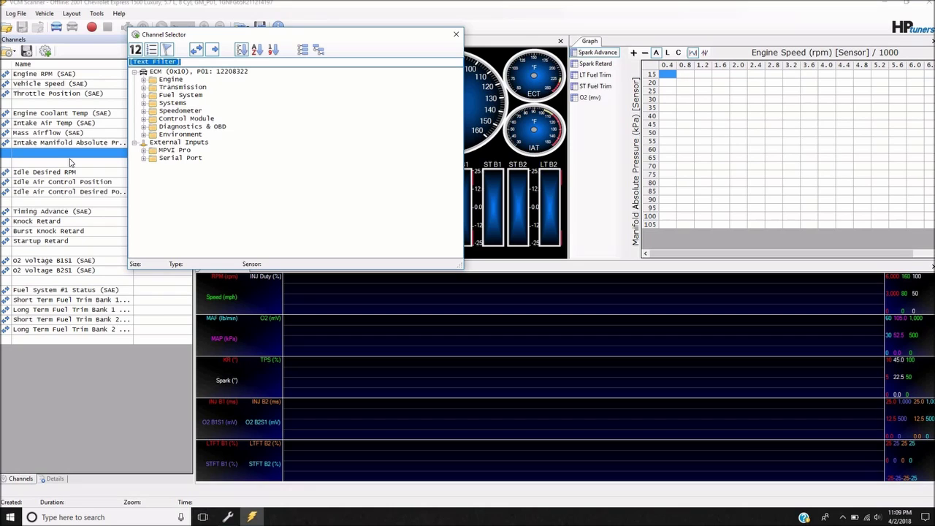
pyautogui.write('Y')
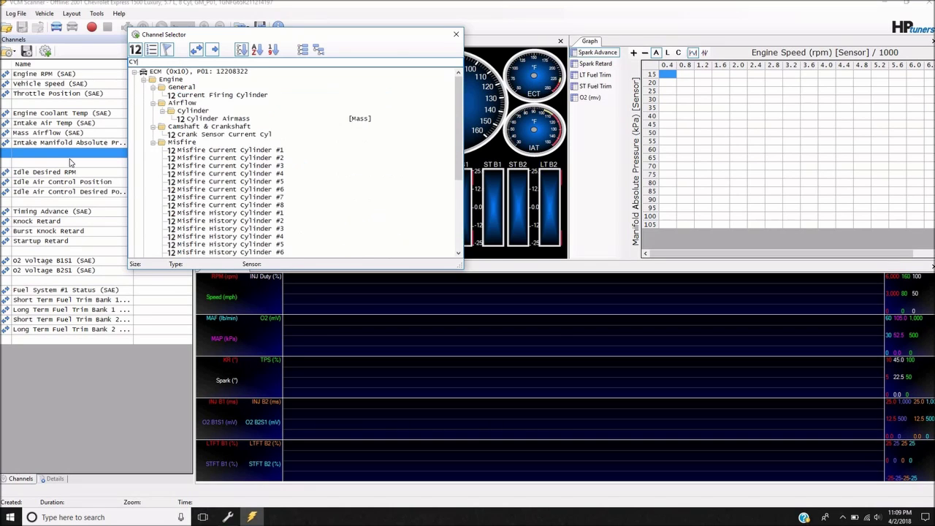
pyautogui.write('L')
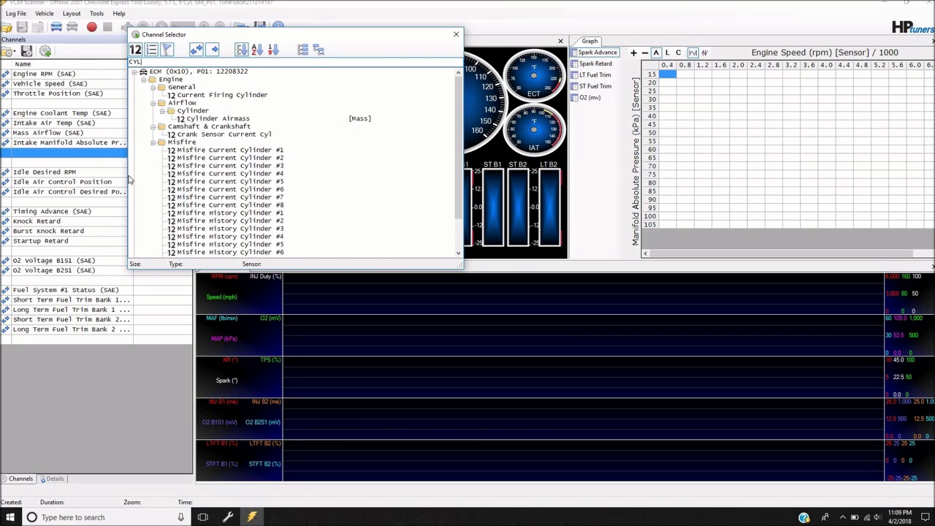
pyautogui.click(225, 119)
pyautogui.doubleClick(225, 119)
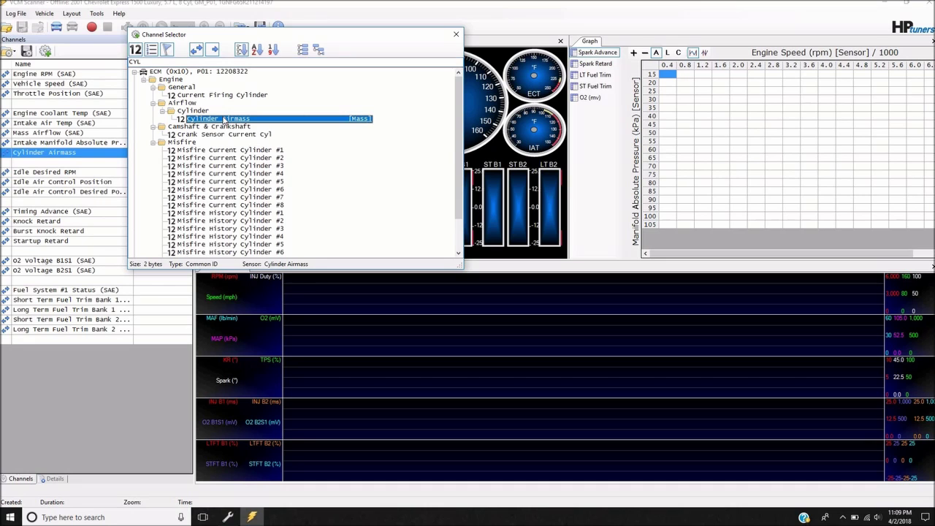
pyautogui.click(456, 33)
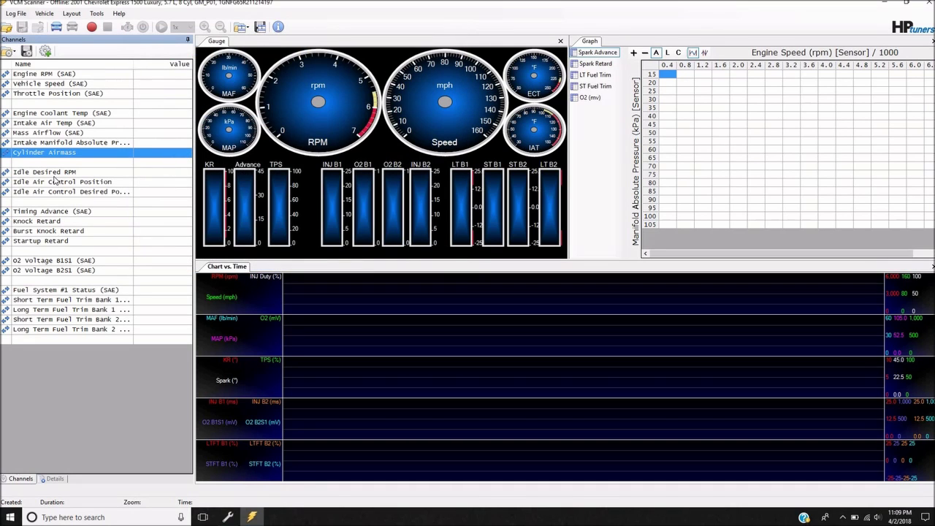
# Step: Filter the available channels by AC and add AC Requested in the blank row at the end of the channel list
pyautogui.click(114, 339)
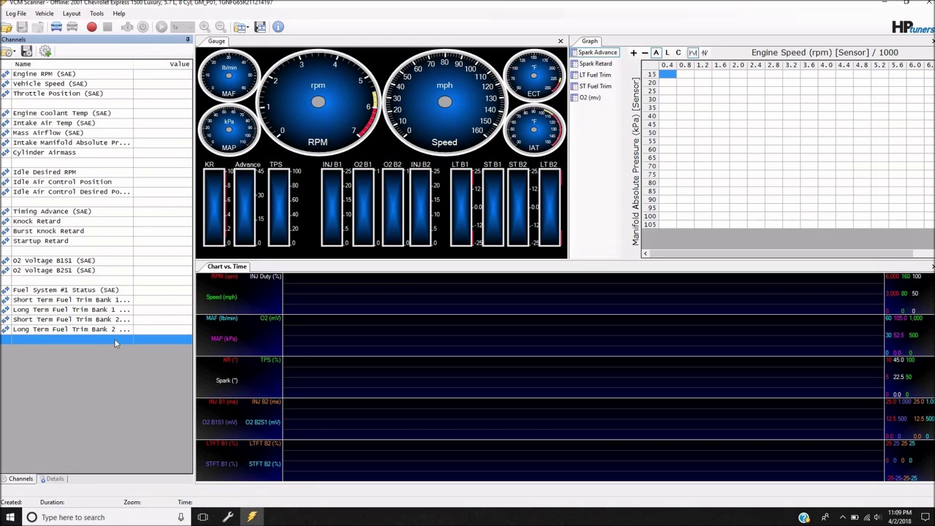
pyautogui.rightClick(114, 343)
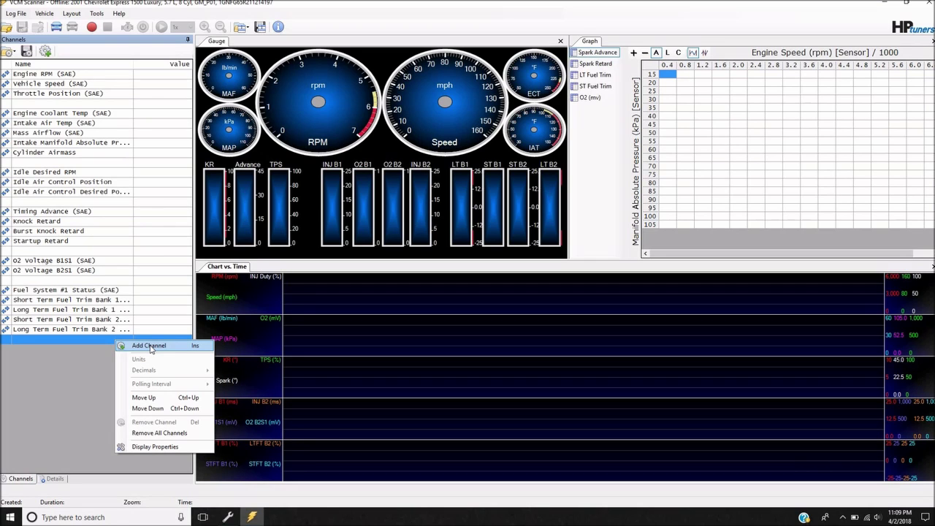
pyautogui.click(151, 346)
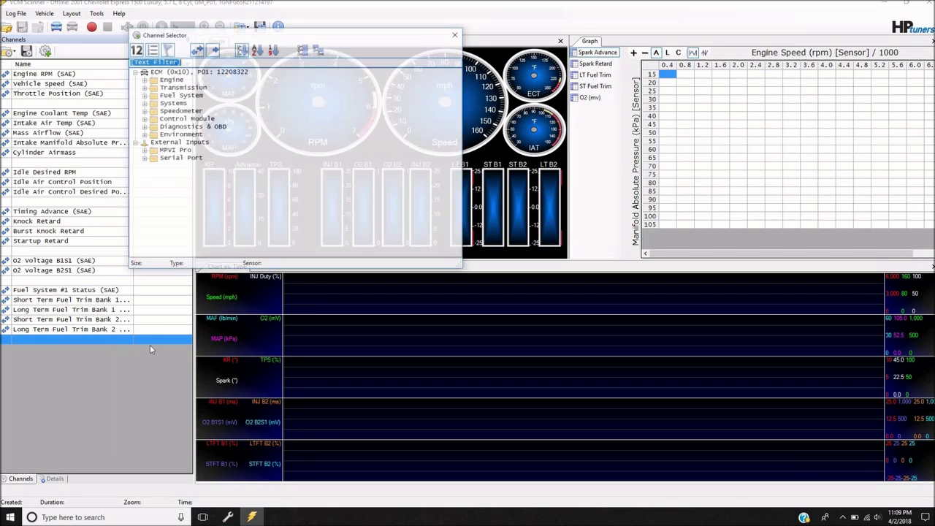
pyautogui.write('AC')
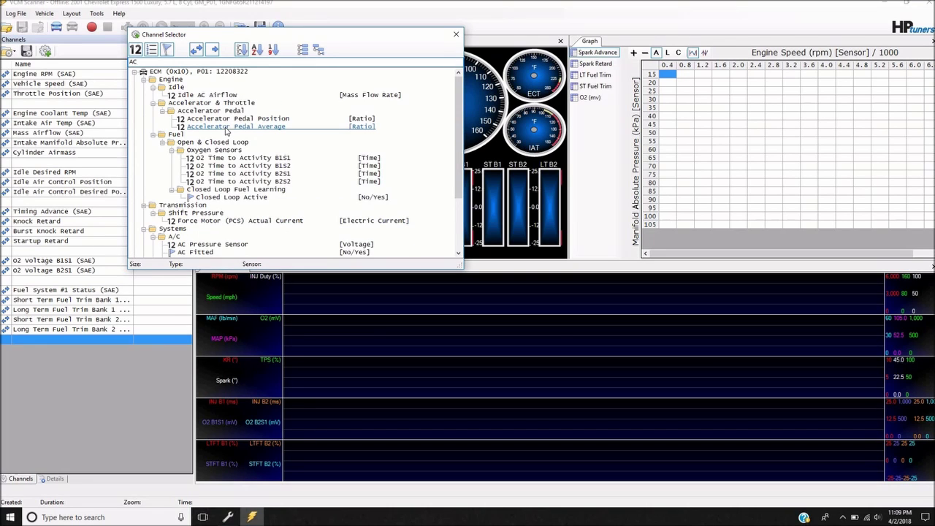
pyautogui.click(458, 253)
pyautogui.click(459, 253)
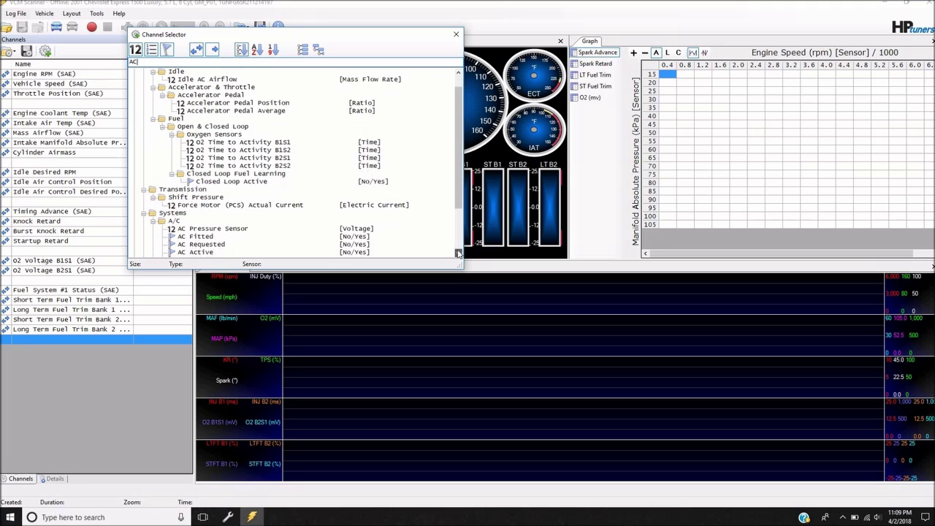
pyautogui.click(459, 252)
pyautogui.click(459, 253)
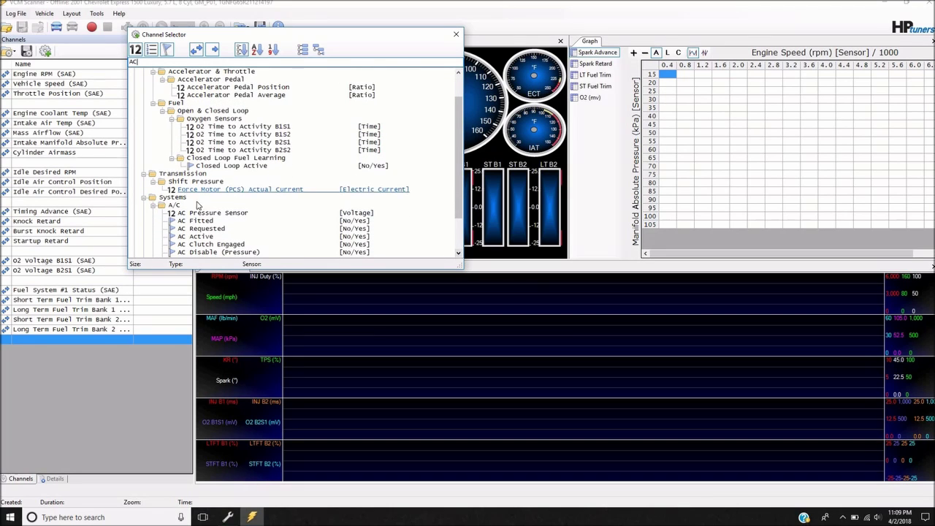
pyautogui.click(203, 229)
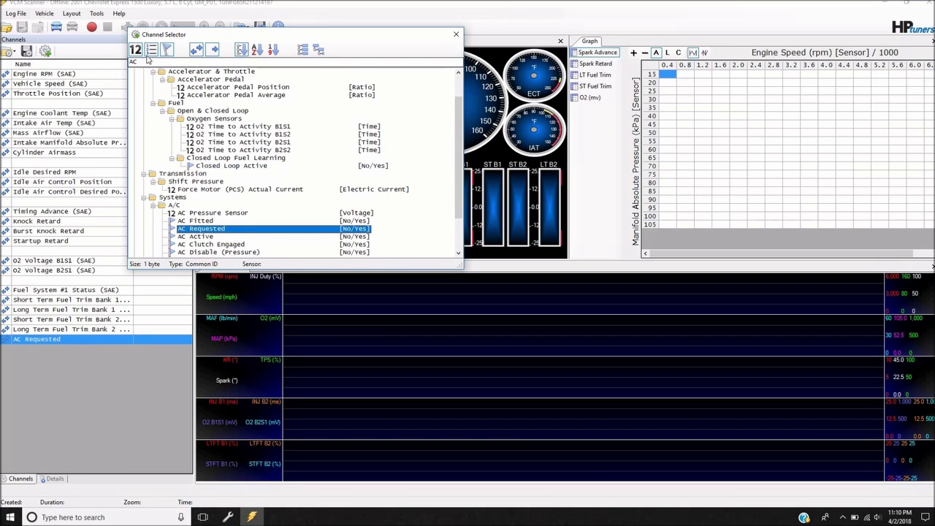
# Step: Filter the available channels by FAN and add Fan 1 and Fan 2 below AC Requested
pyautogui.click(150, 61)
pyautogui.press('BackSpace')
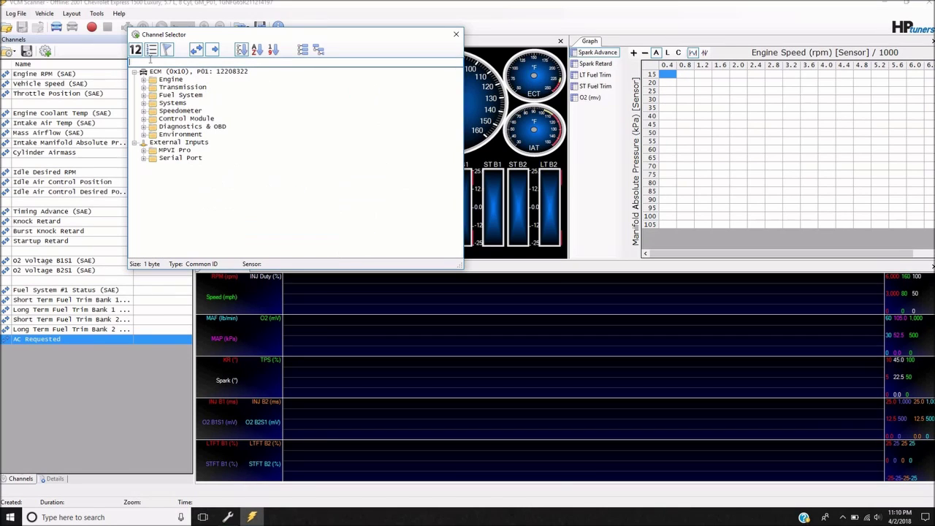
pyautogui.write('FAN')
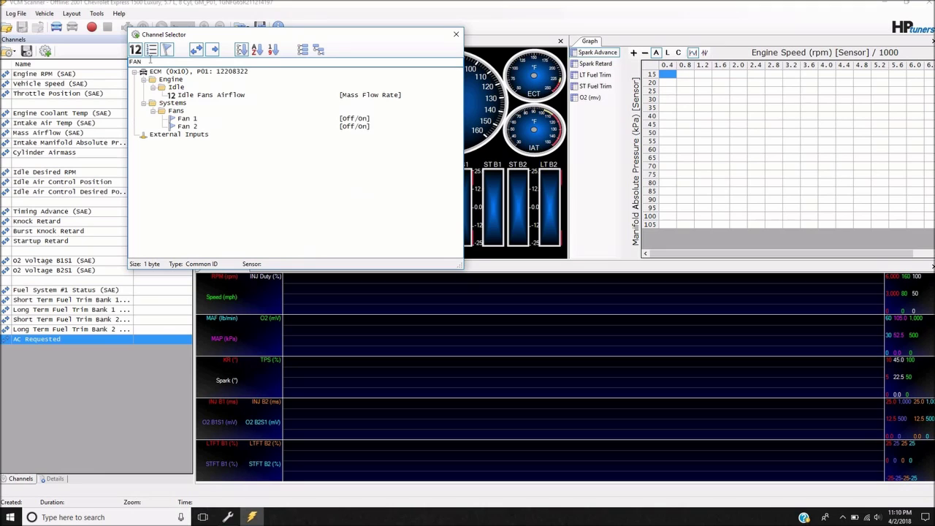
pyautogui.doubleClick(186, 118)
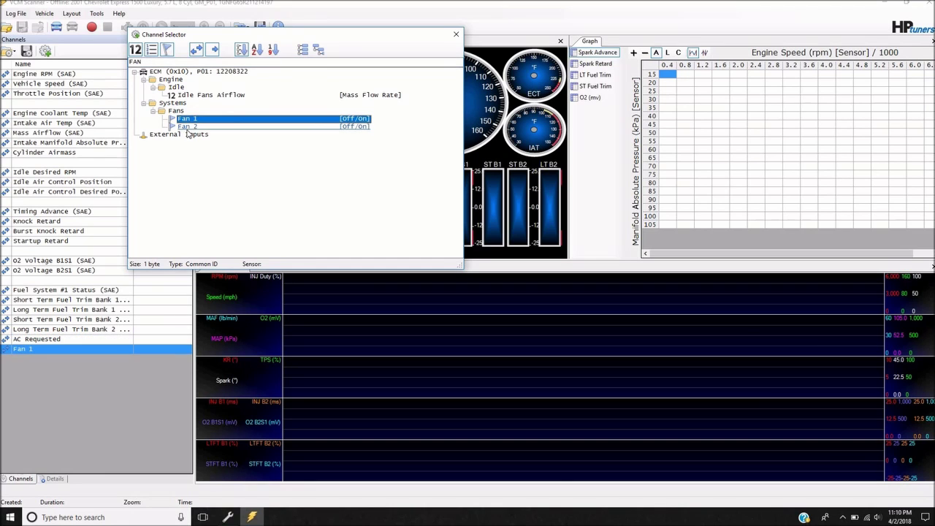
pyautogui.doubleClick(187, 127)
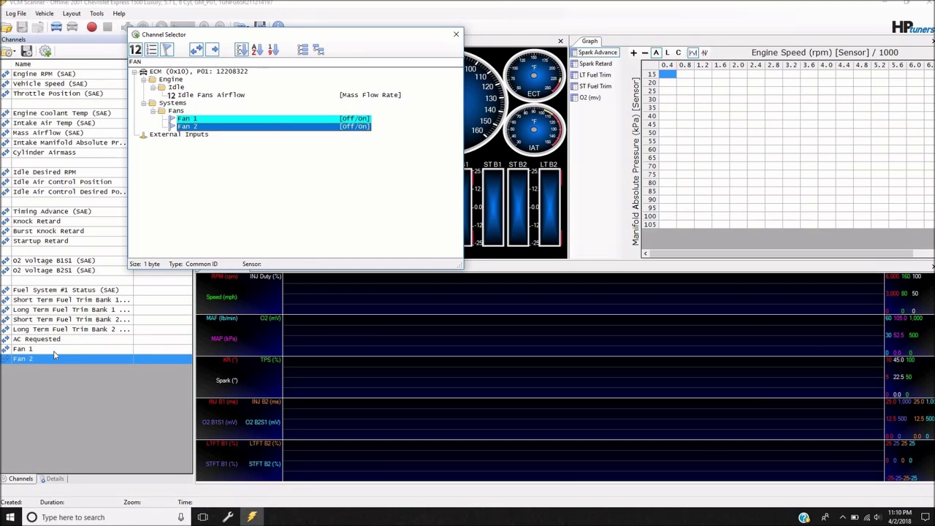
# Step: Close the channel selector and shift AC Requested, Fan 1 and Fan 2 down one row to leave a blank row above them
pyautogui.click(456, 35)
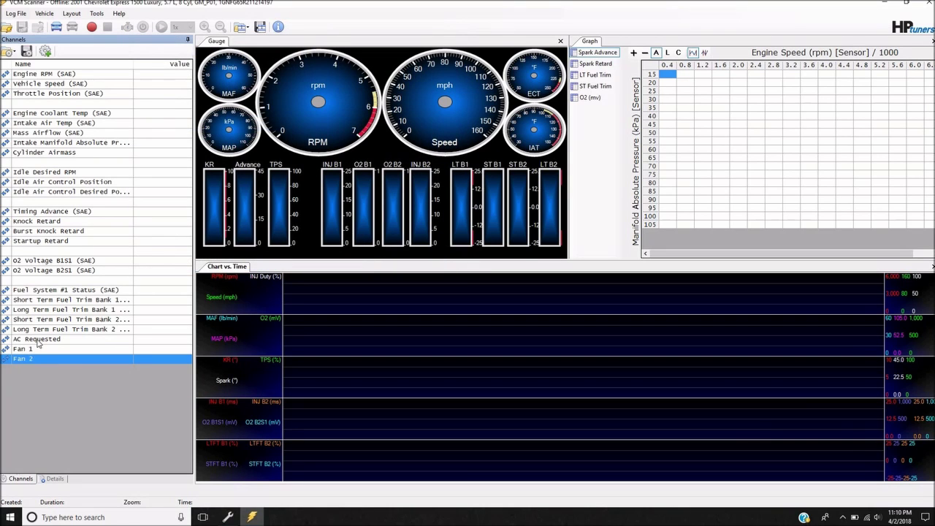
pyautogui.moveTo(38, 342); pyautogui.dragTo(32, 369)
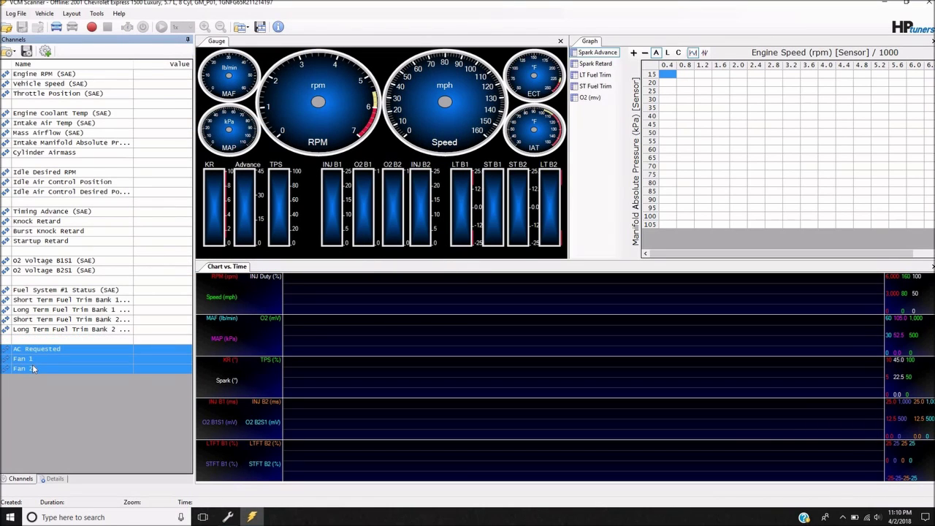
pyautogui.click(81, 165)
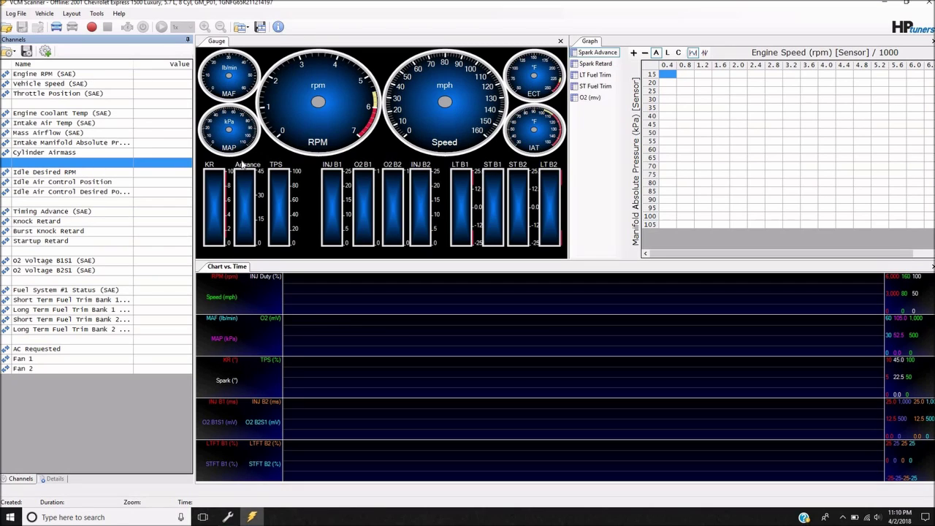
pyautogui.click(113, 203)
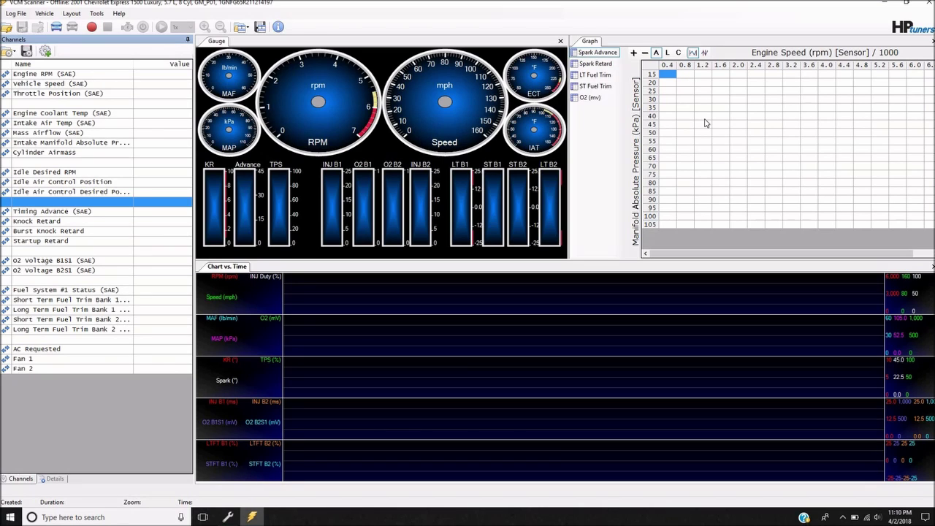
# Step: Switch to VCM Editor and open the High Octane main spark advance table from the engine spark settings, maximized
pyautogui.click(598, 54)
pyautogui.click(227, 517)
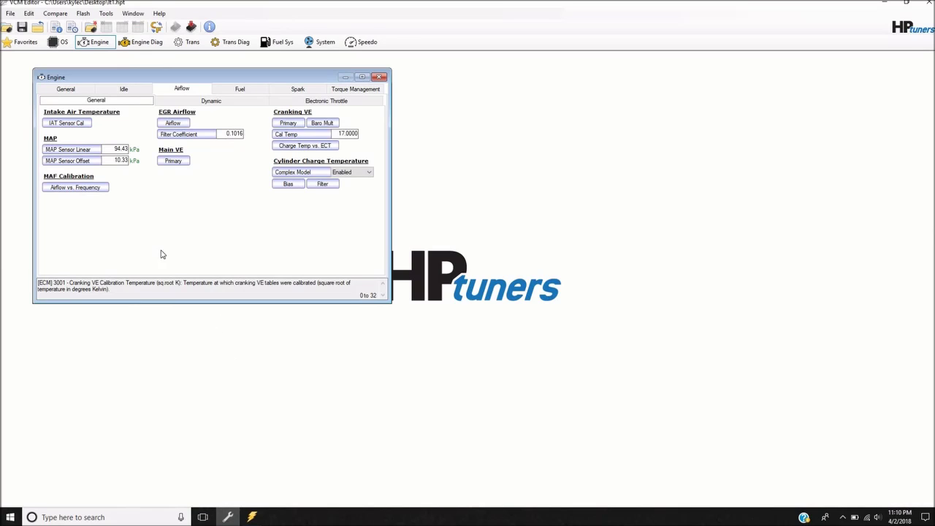
pyautogui.click(291, 90)
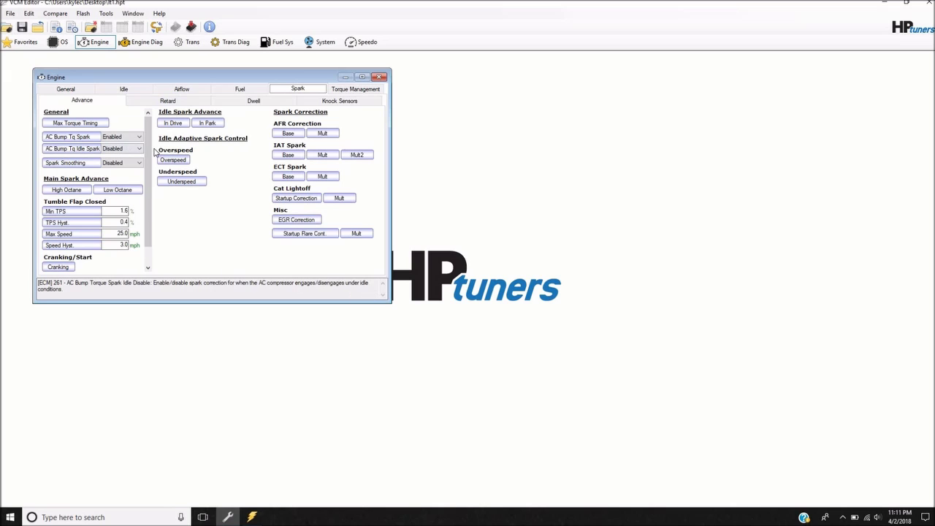
pyautogui.scroll(-2, 152, 172)
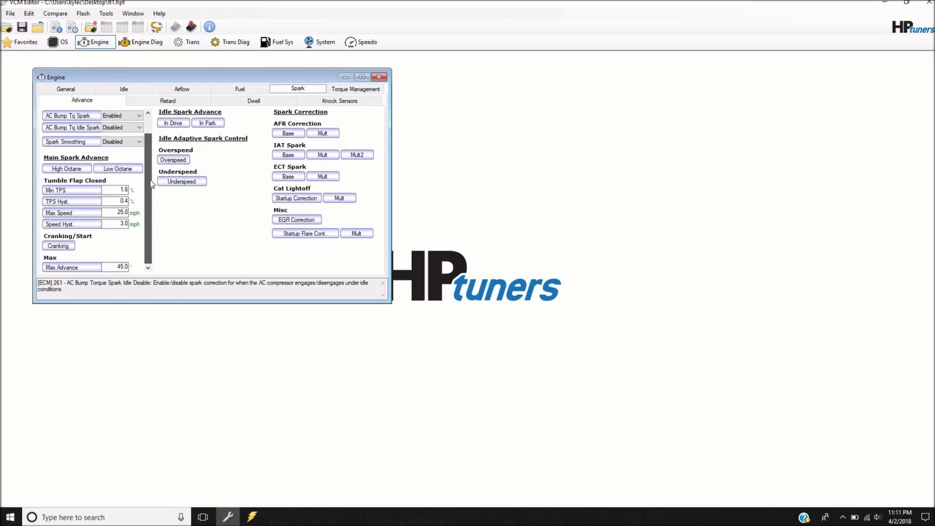
pyautogui.click(81, 170)
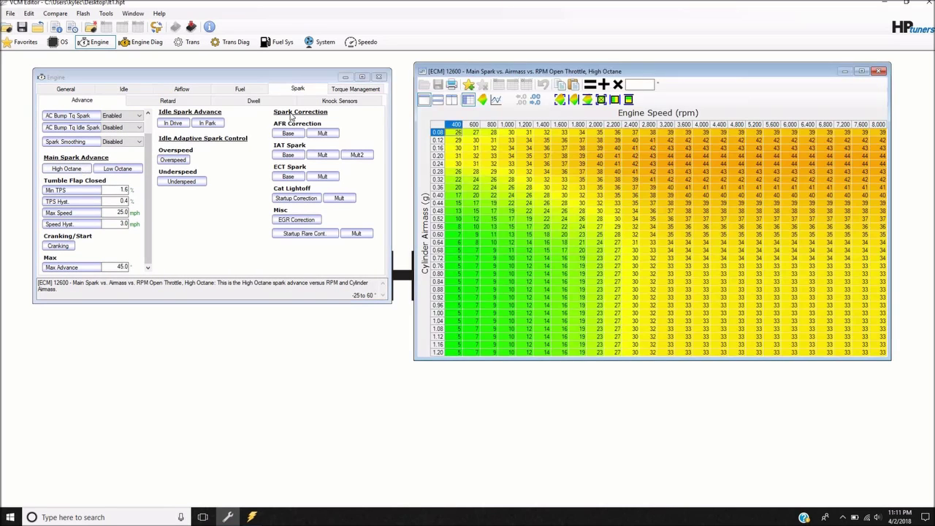
pyautogui.click(862, 71)
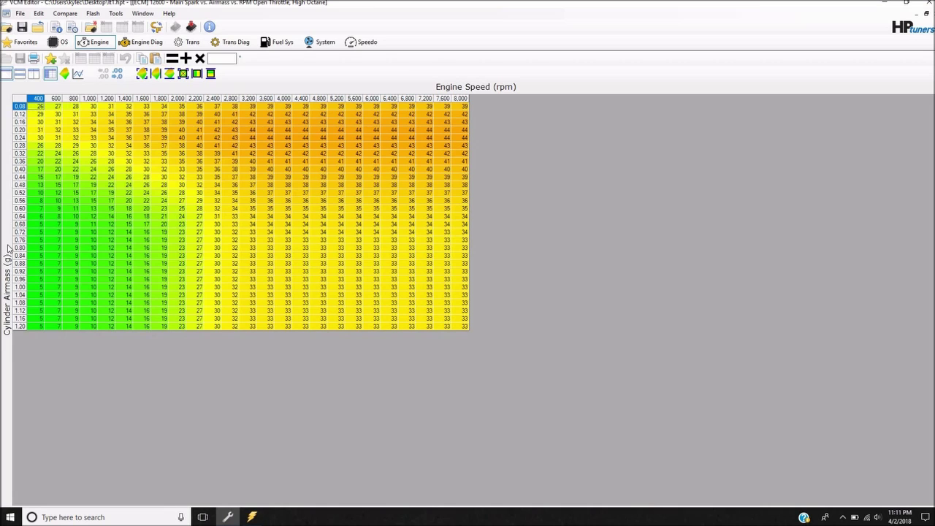
# Step: Return to VCM Scanner and open the Graphs Layout editor for the Spark Advance graph
pyautogui.click(251, 517)
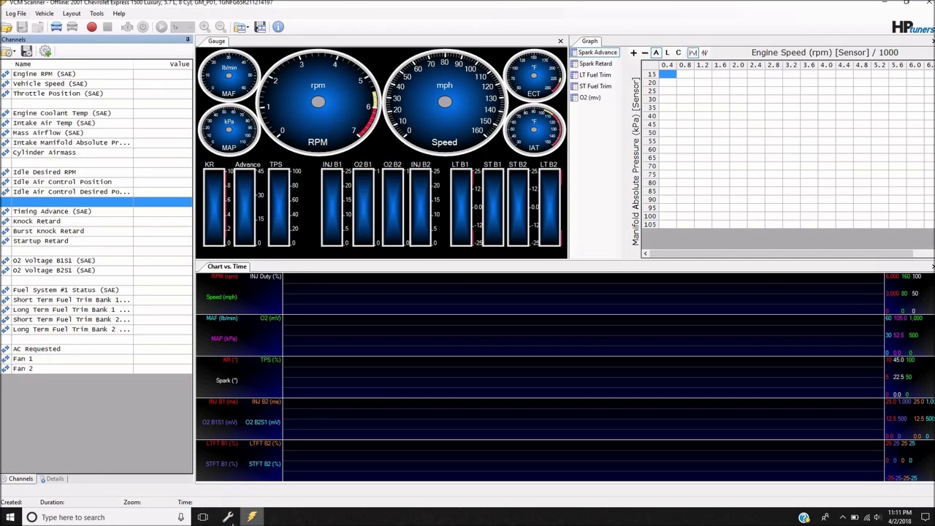
pyautogui.click(228, 517)
pyautogui.click(251, 517)
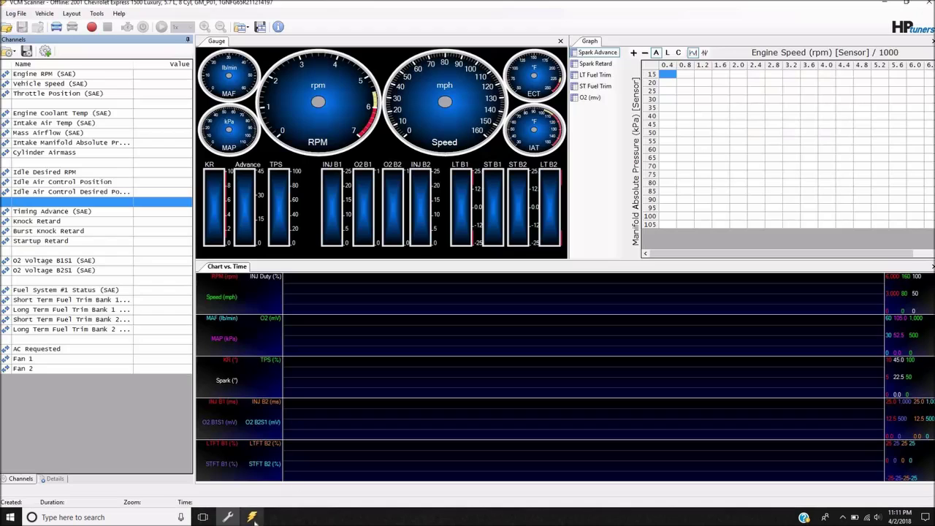
pyautogui.click(619, 87)
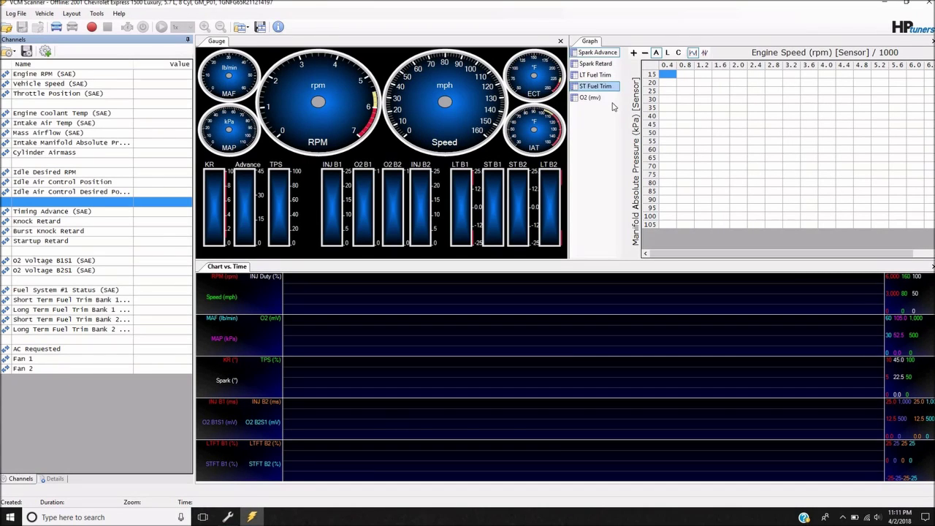
pyautogui.rightClick(598, 54)
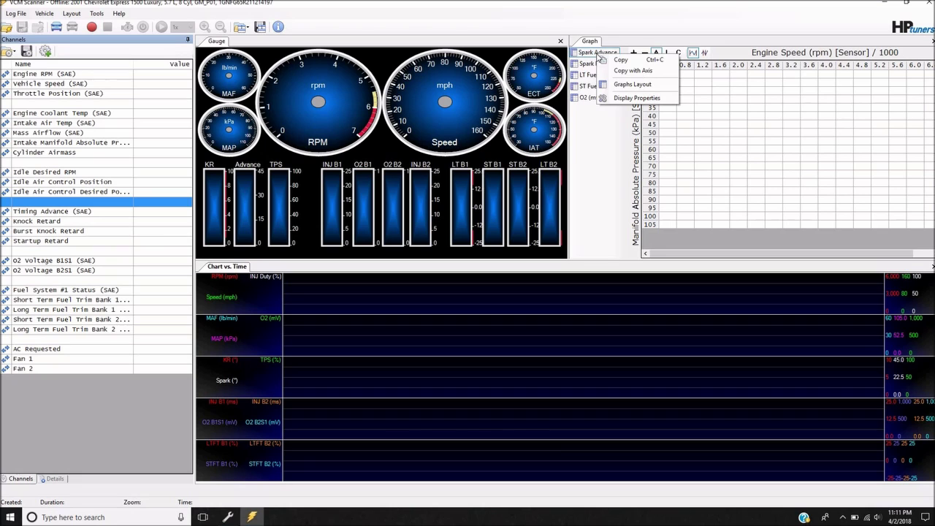
pyautogui.click(623, 85)
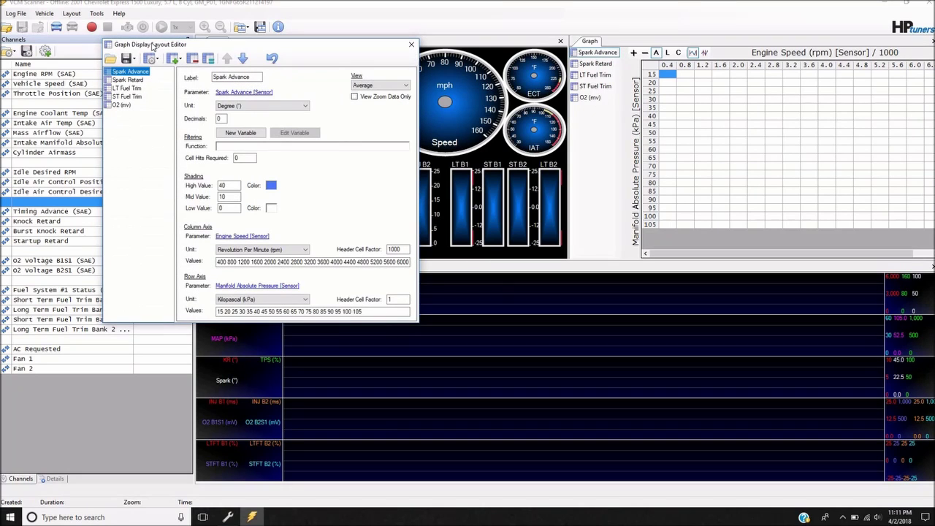
# Step: Set the Spark Advance graph's high shading value to 50
pyautogui.click(228, 79)
pyautogui.click(238, 185)
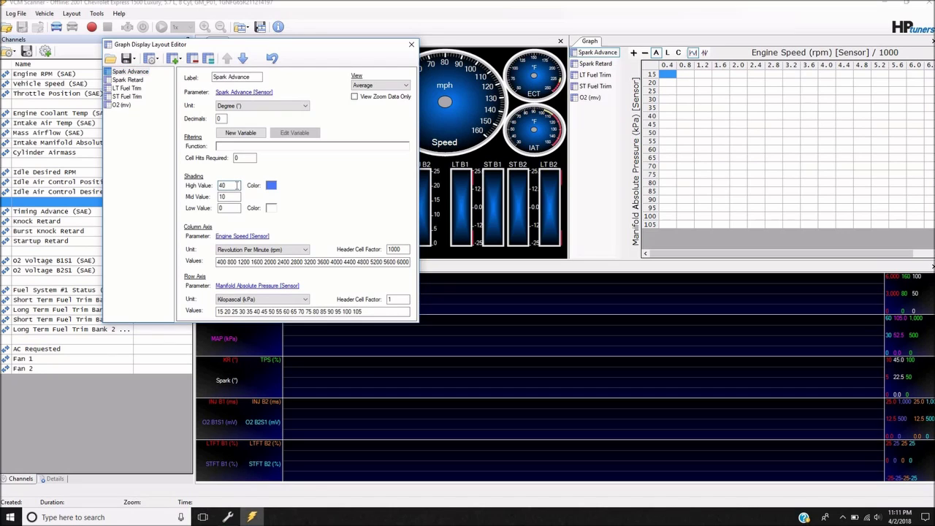
pyautogui.moveTo(237, 186); pyautogui.dragTo(217, 192)
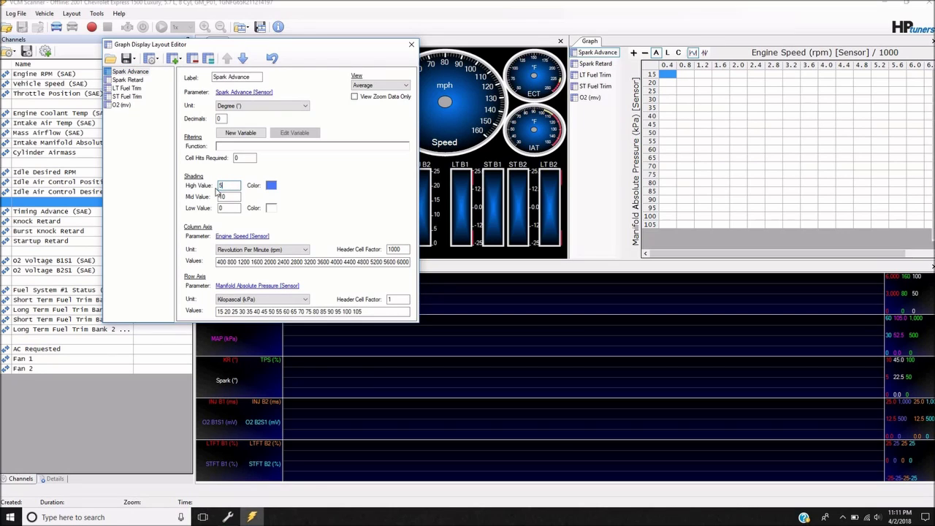
pyautogui.write('50')
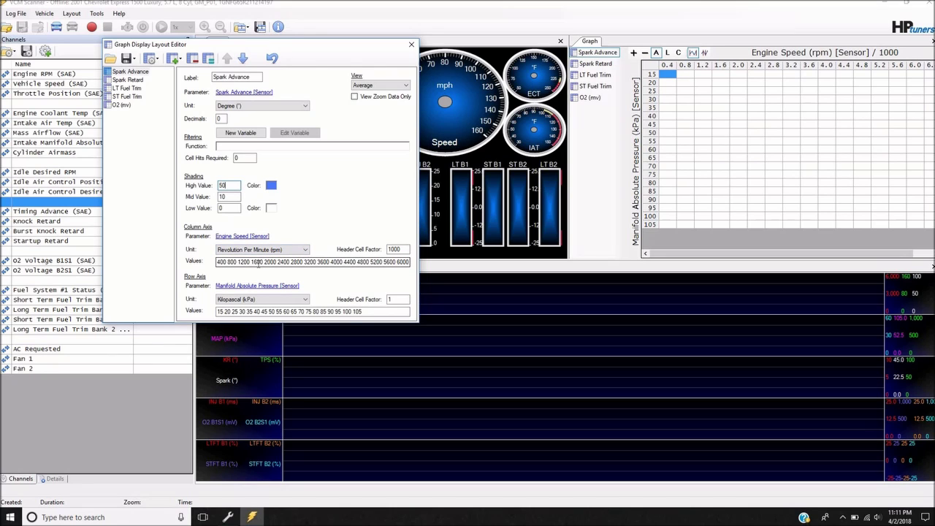
# Step: Clear all the Engine Speed column axis values of the Spark Advance graph
pyautogui.click(221, 264)
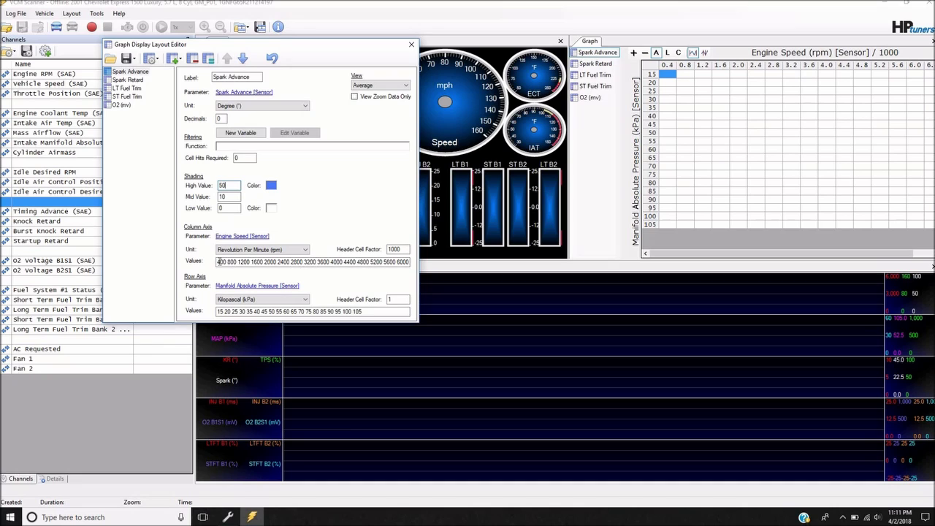
pyautogui.moveTo(217, 263); pyautogui.dragTo(484, 268)
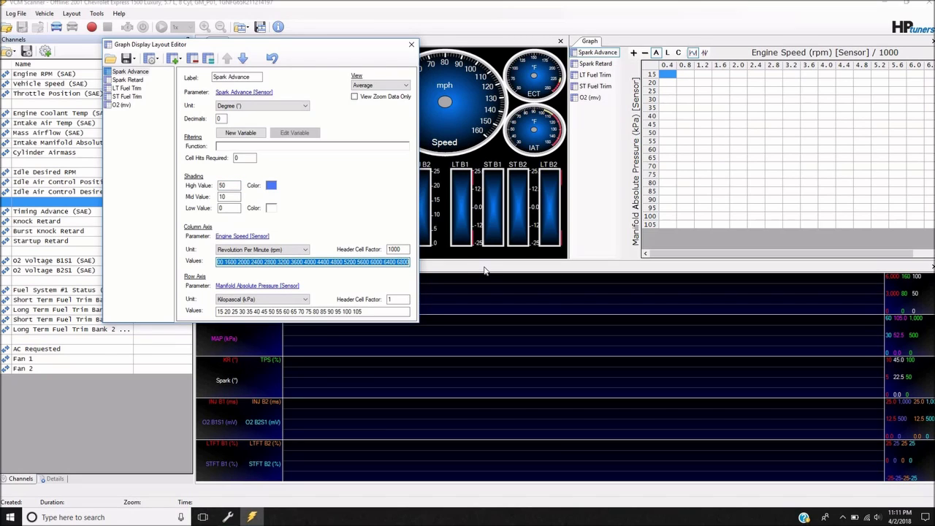
pyautogui.press('Delete')
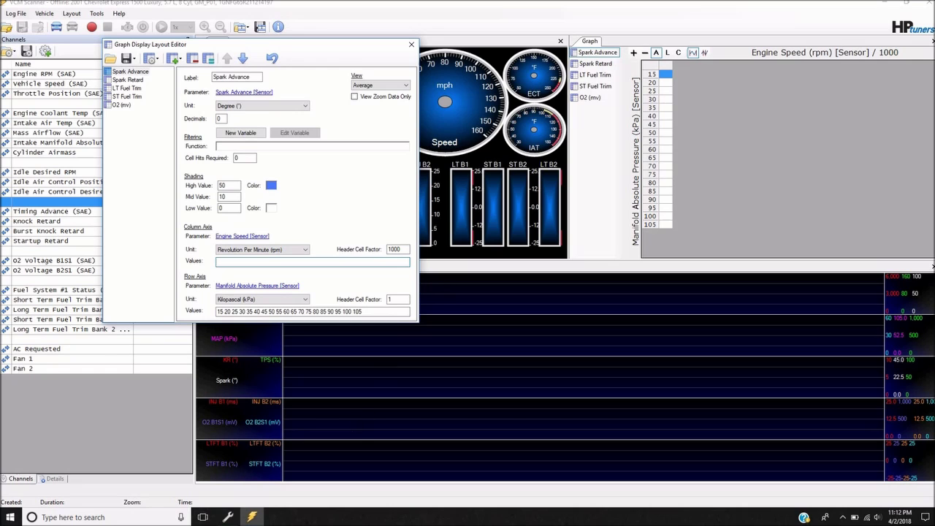
# Step: Switch to VCM Editor and copy the column axis labels of the High Octane main spark table
pyautogui.moveTo(228, 517)
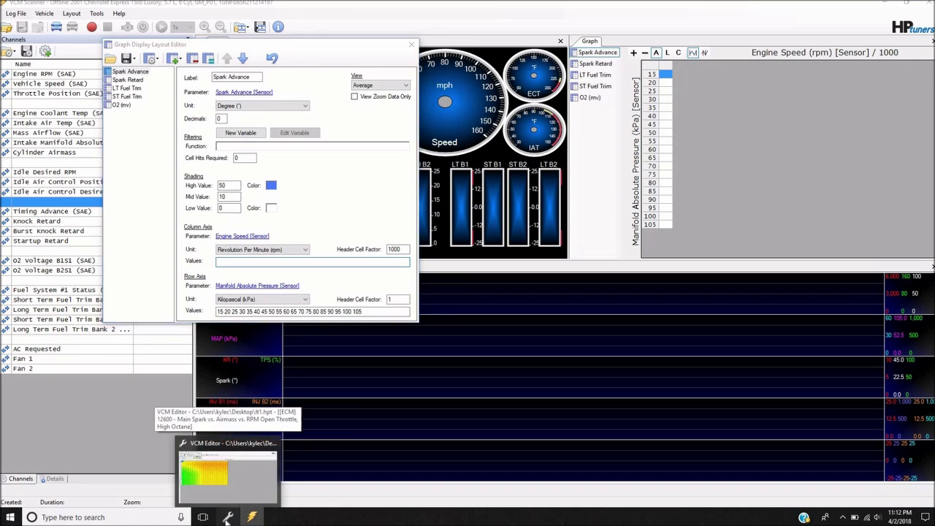
pyautogui.click(219, 434)
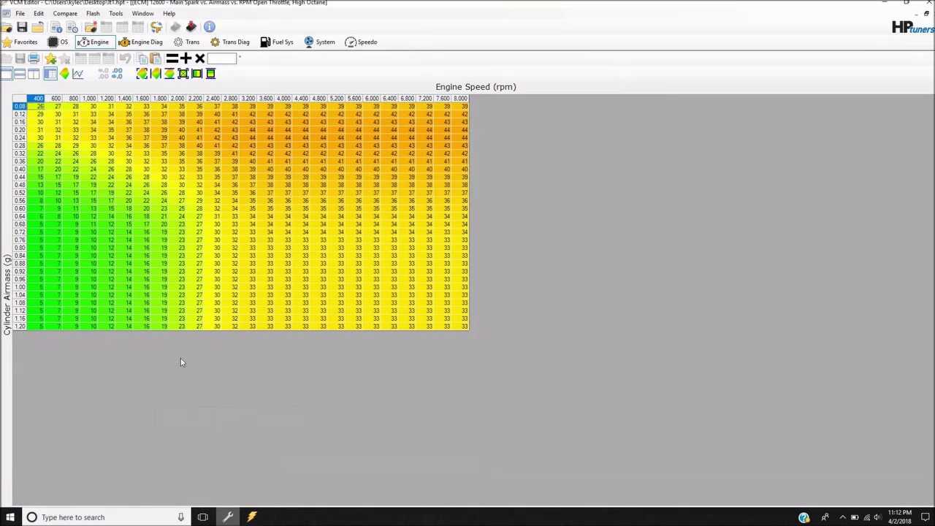
pyautogui.rightClick(21, 101)
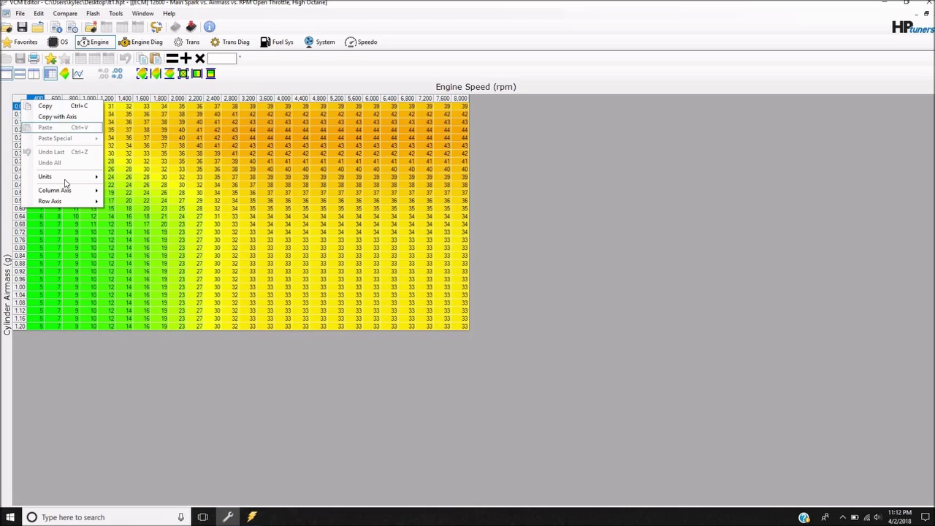
pyautogui.moveTo(68, 192)
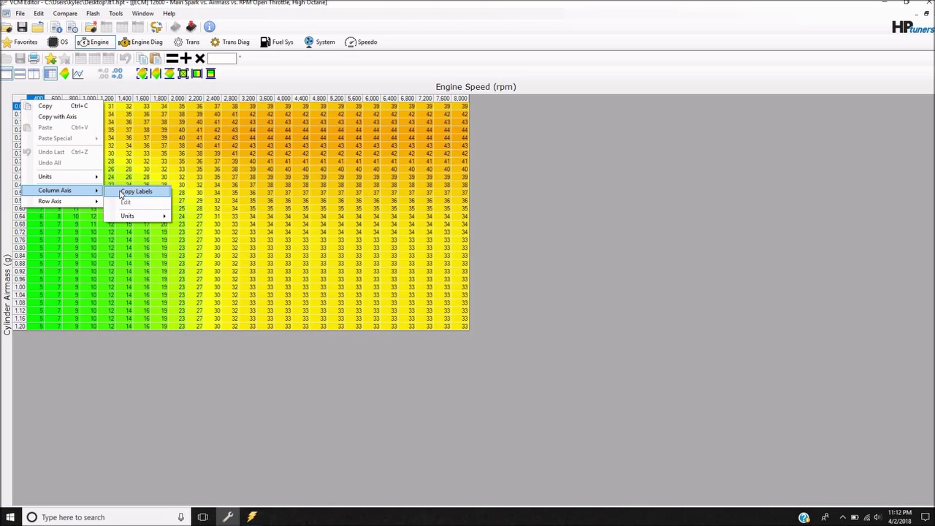
pyautogui.click(121, 193)
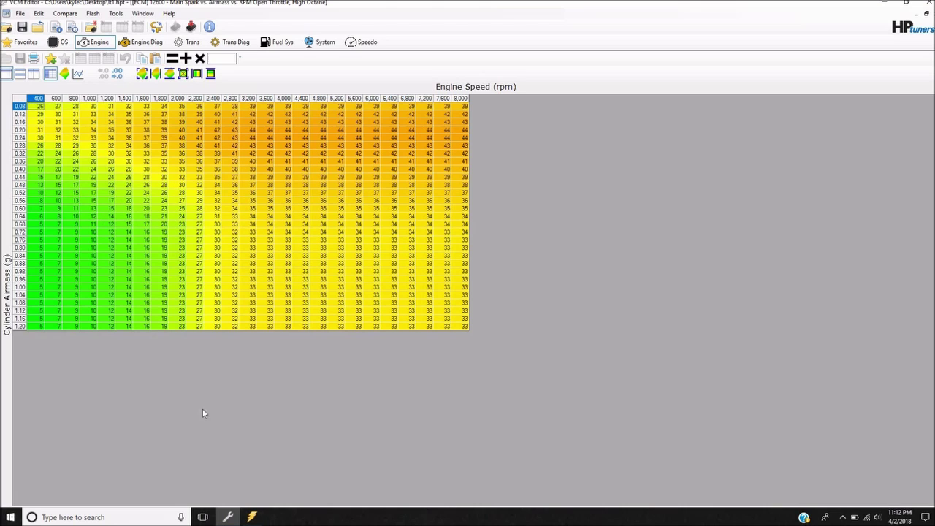
# Step: Switch back to VCM Scanner and paste the copied labels as the Spark Advance graph's column axis values
pyautogui.click(252, 518)
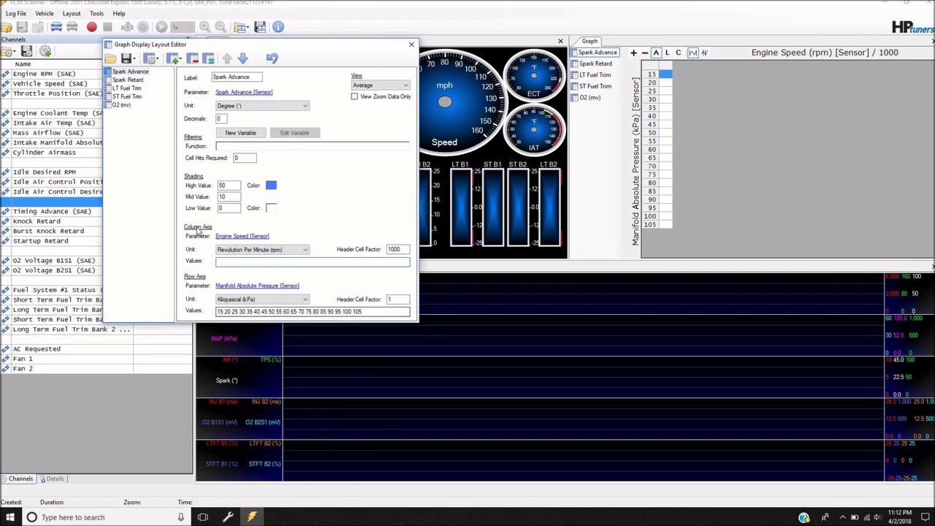
pyautogui.rightClick(247, 262)
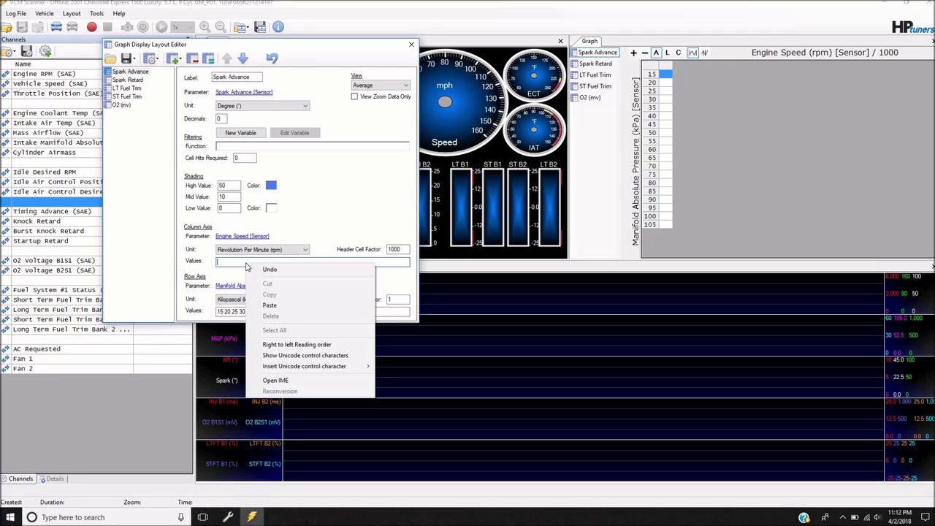
pyautogui.click(273, 307)
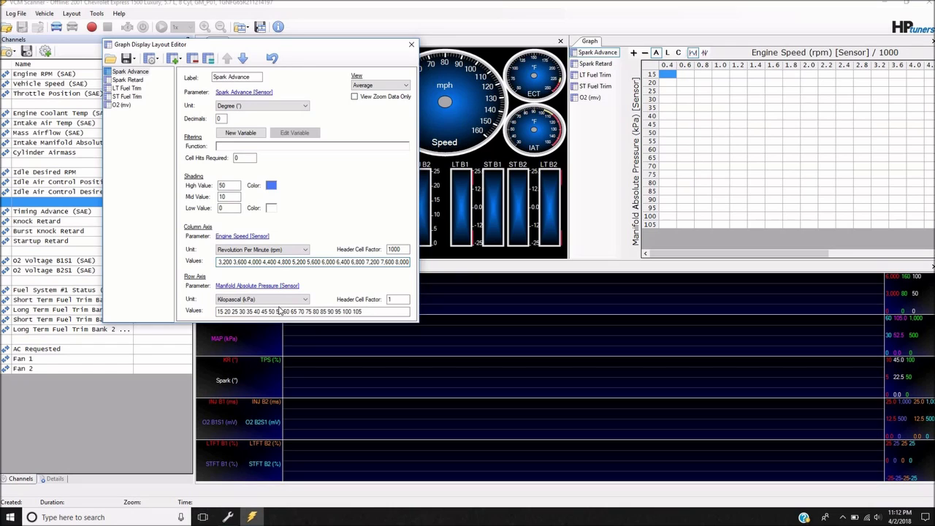
# Step: Filter the row axis parameters by CYL and assign Cylinder Airmass under Specific Parameters, dismissing the Generic Sensor tip
pyautogui.click(246, 286)
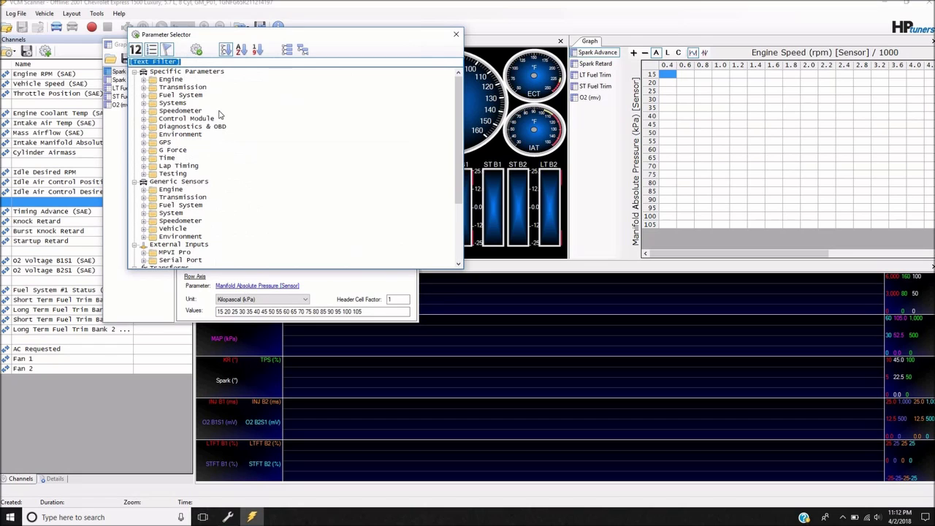
pyautogui.write('CYL')
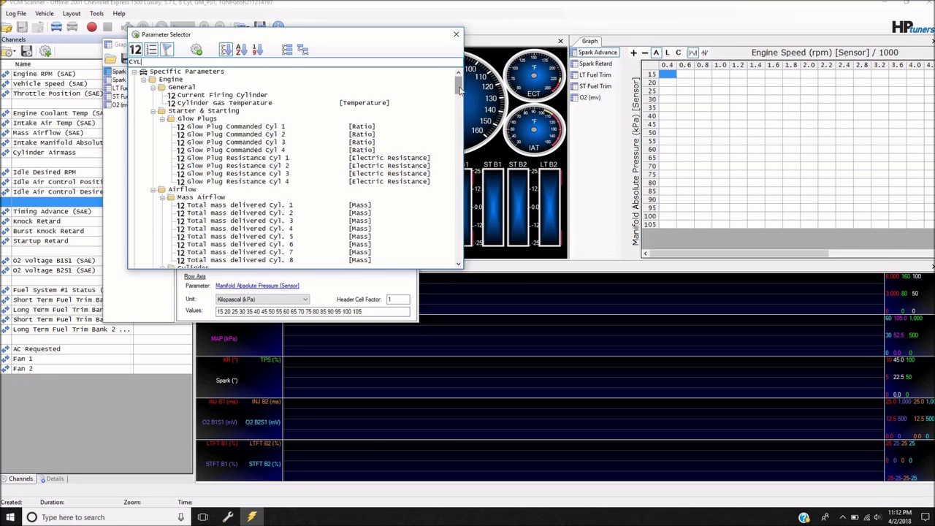
pyautogui.moveTo(460, 89); pyautogui.dragTo(460, 107)
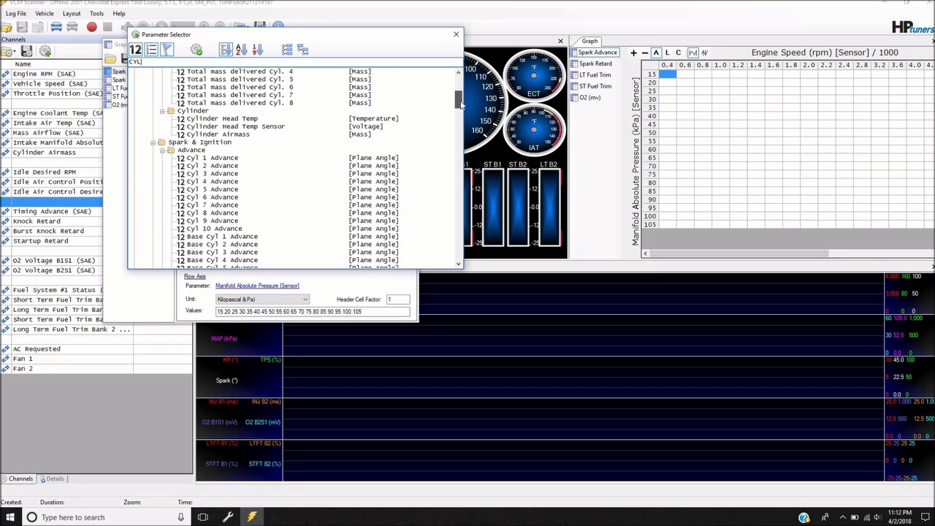
pyautogui.click(282, 137)
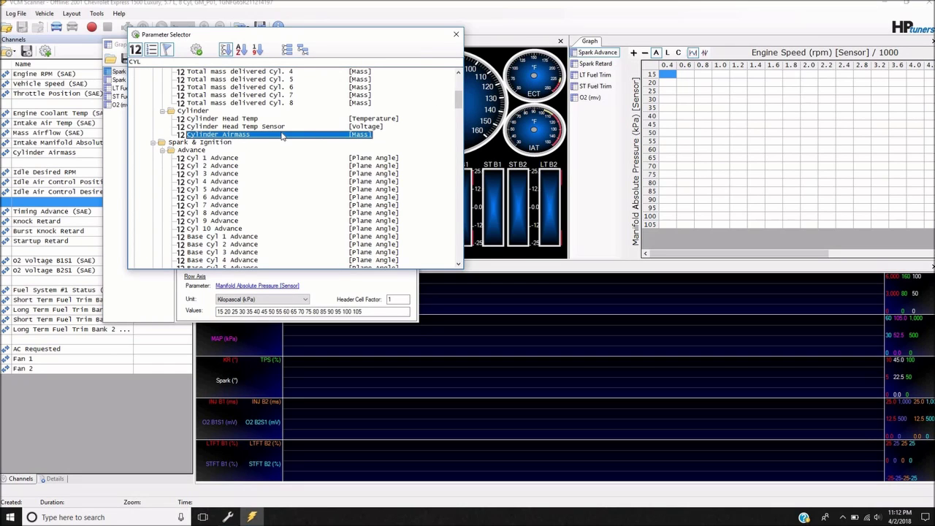
pyautogui.doubleClick(282, 136)
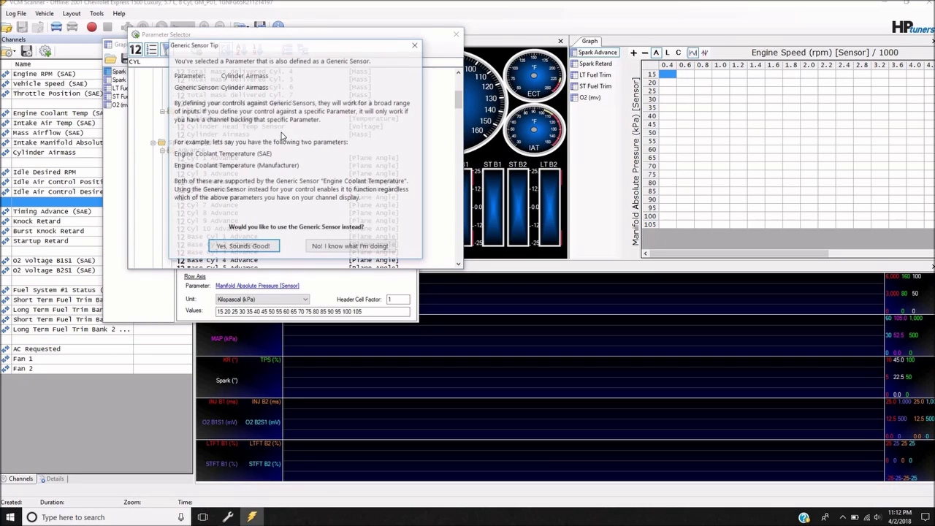
pyautogui.click(416, 45)
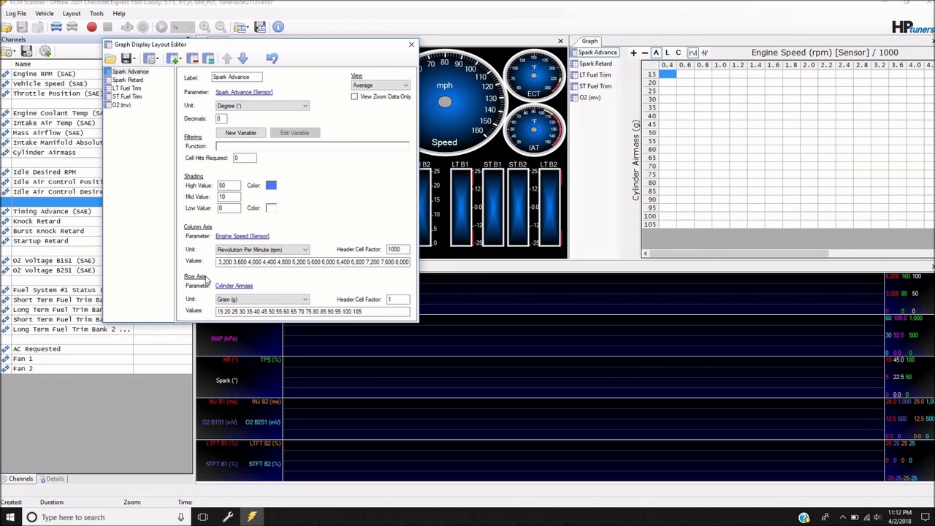
# Step: Filter the row axis parameters by CYLINDER AIR and choose Cylinder Airmass under Specific Parameters, closing the Generic Sensor tip
pyautogui.click(229, 289)
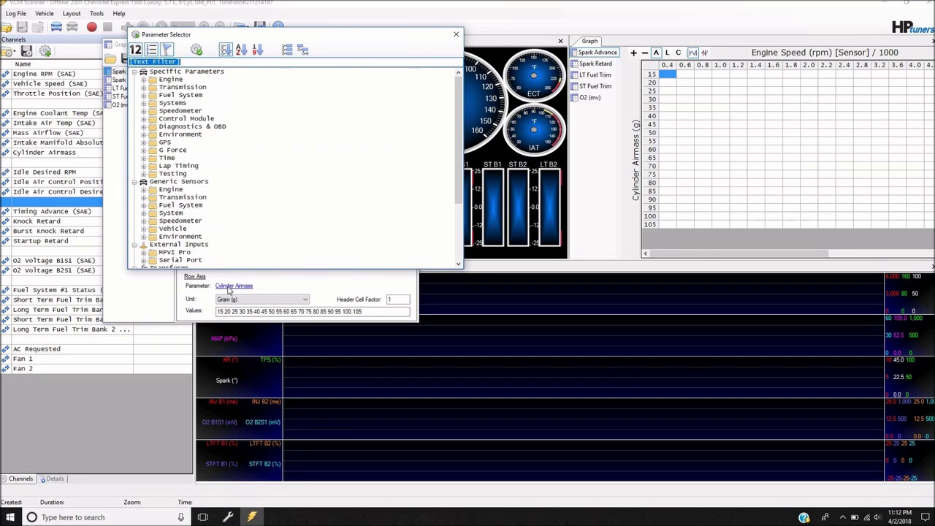
pyautogui.write('c')
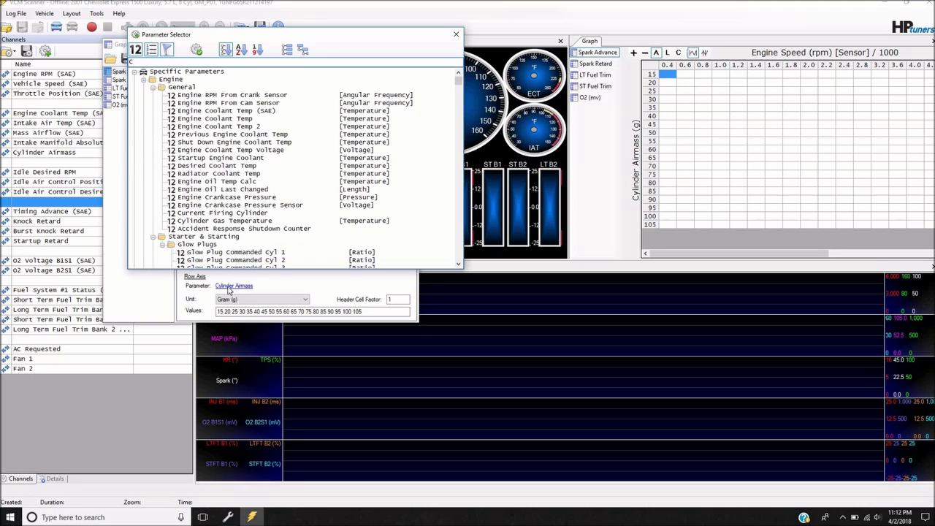
pyautogui.write('yl')
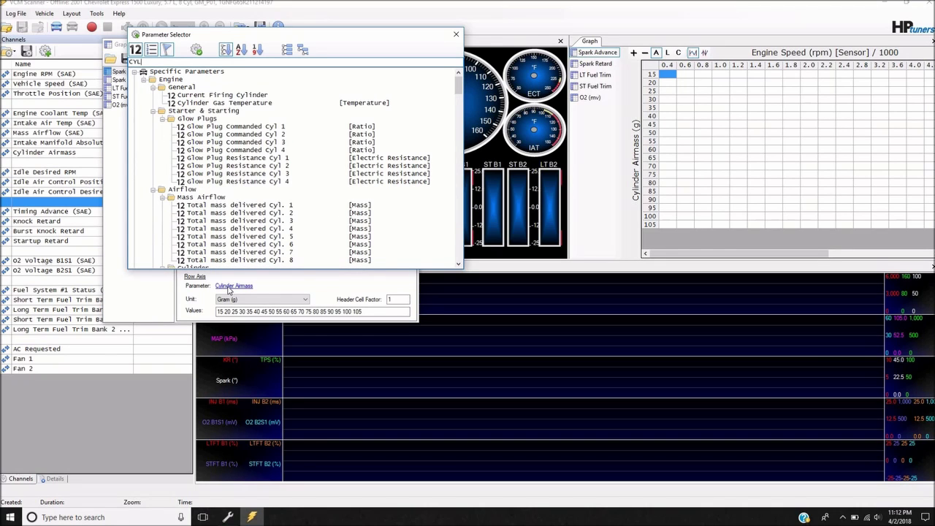
pyautogui.write('inder ')
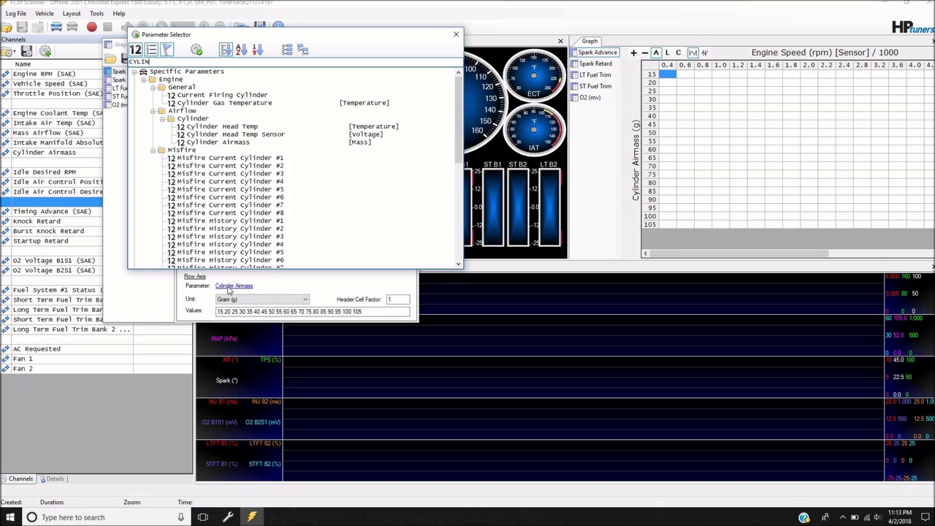
pyautogui.write('a')
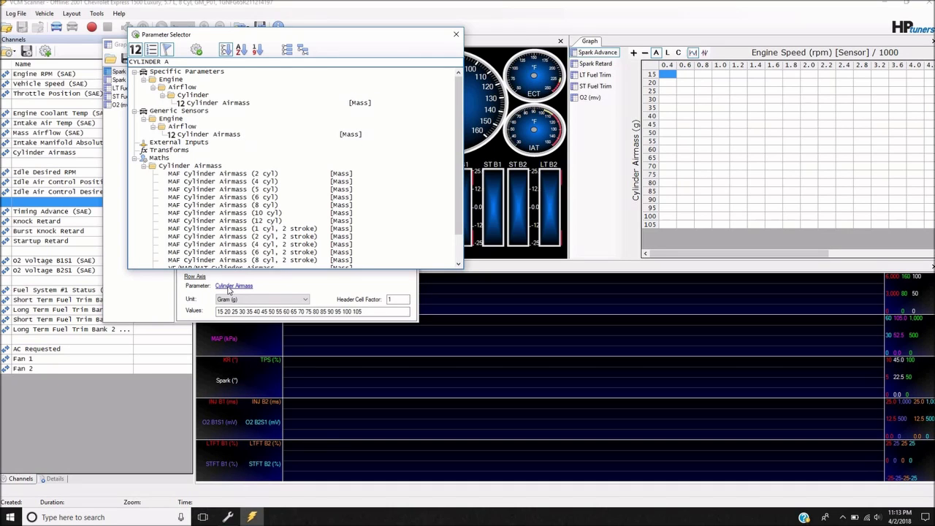
pyautogui.write('ir')
pyautogui.click(220, 103)
pyautogui.doubleClick(220, 103)
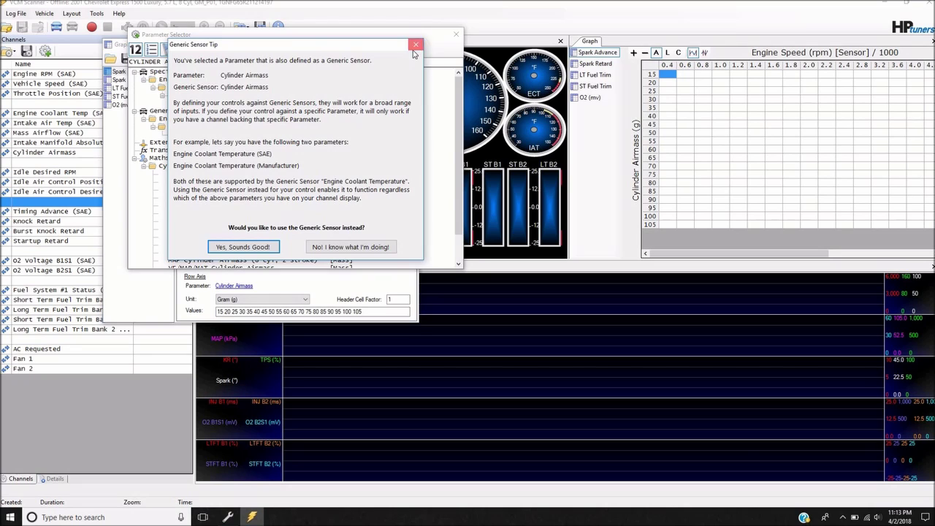
pyautogui.click(415, 45)
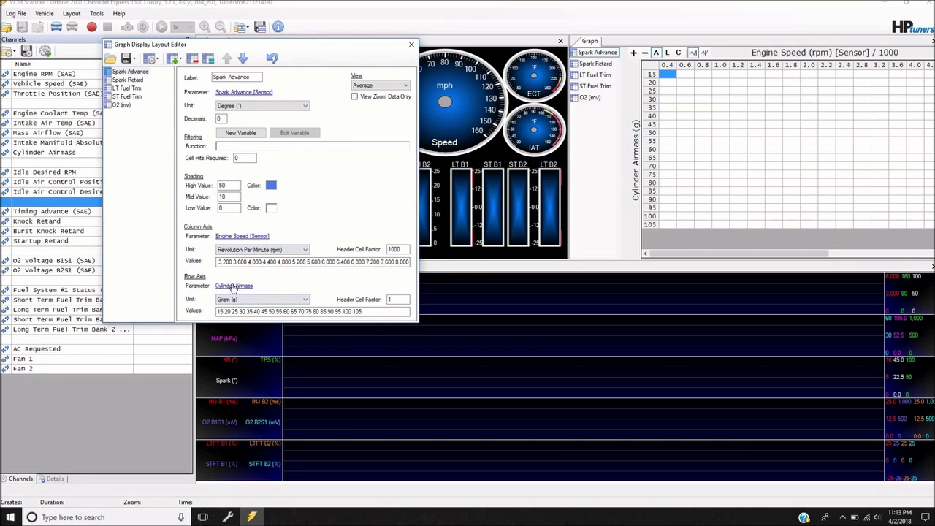
# Step: Filter the parameters by CYLINDER AIRMASS and assign the Generic Sensors version of Cylinder Airmass to the Spark Advance graph's row axis
pyautogui.click(233, 287)
pyautogui.write('C')
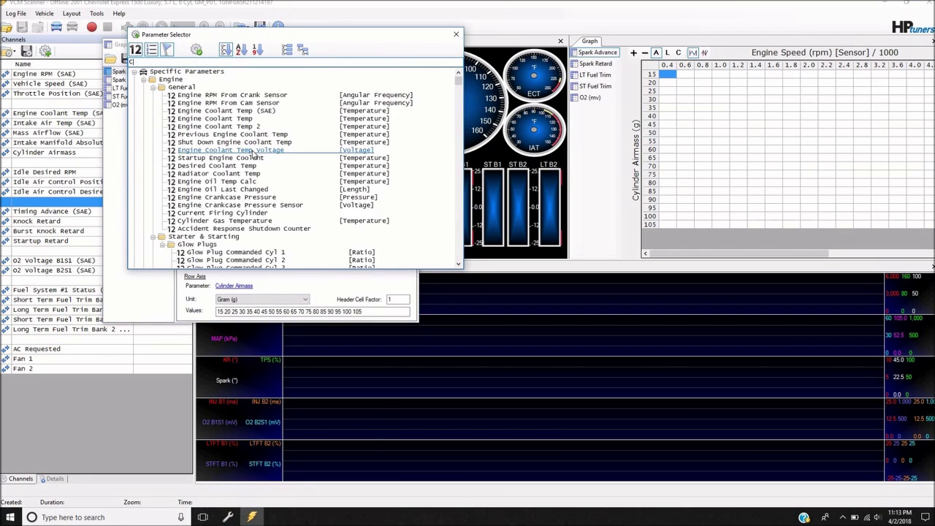
pyautogui.write('YLINDER')
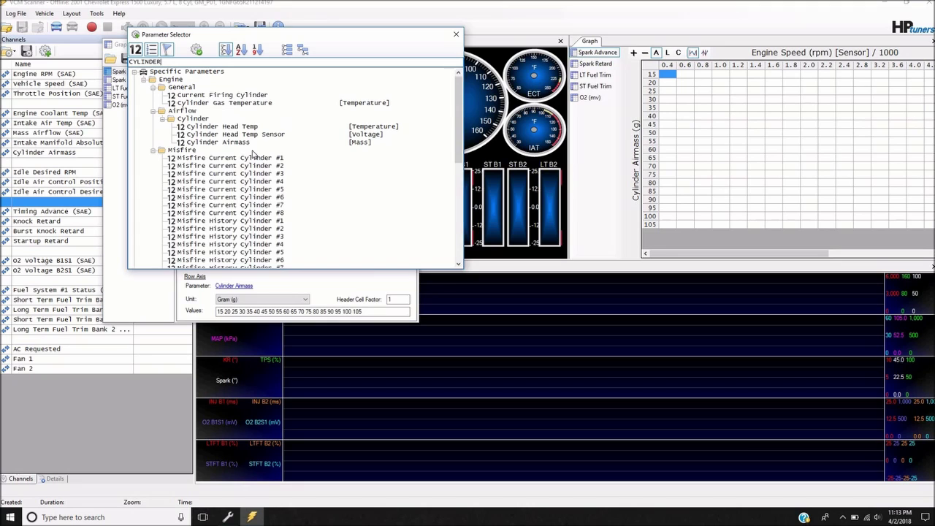
pyautogui.write(' AIR')
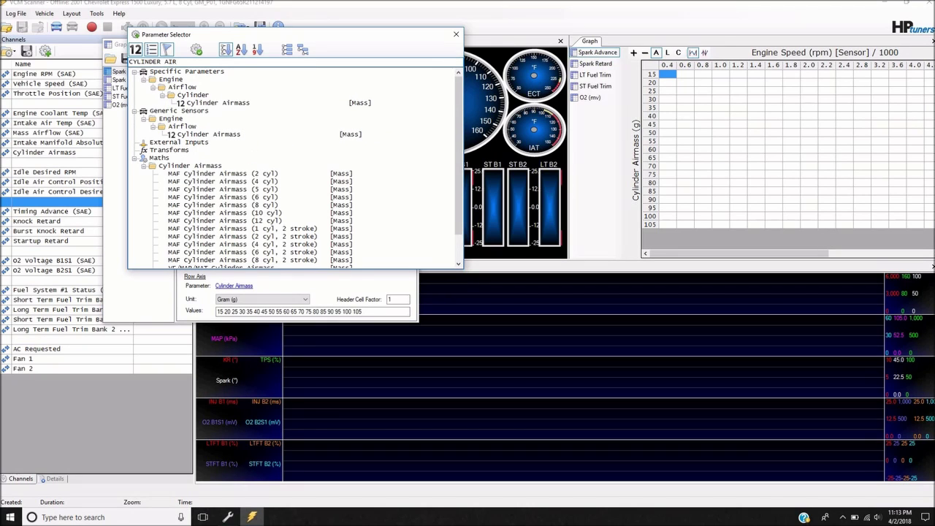
pyautogui.write('MASS')
pyautogui.click(228, 136)
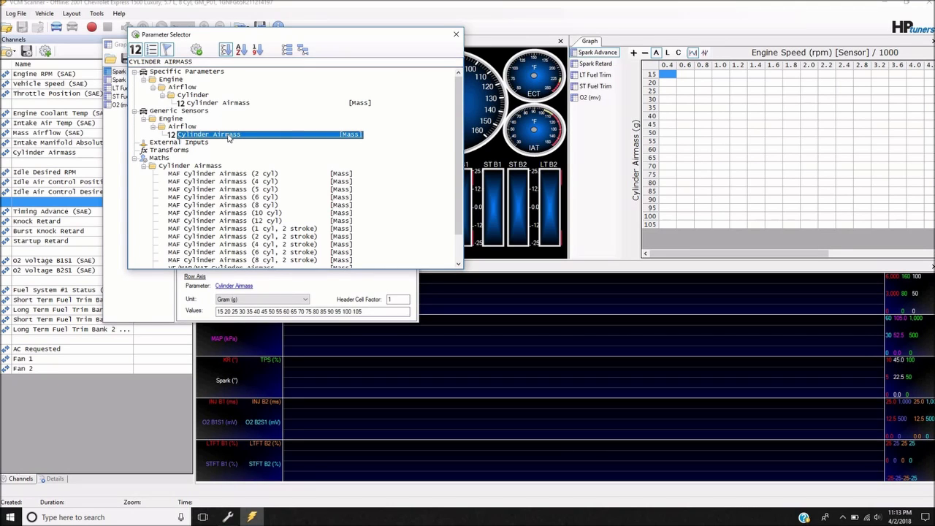
pyautogui.doubleClick(229, 136)
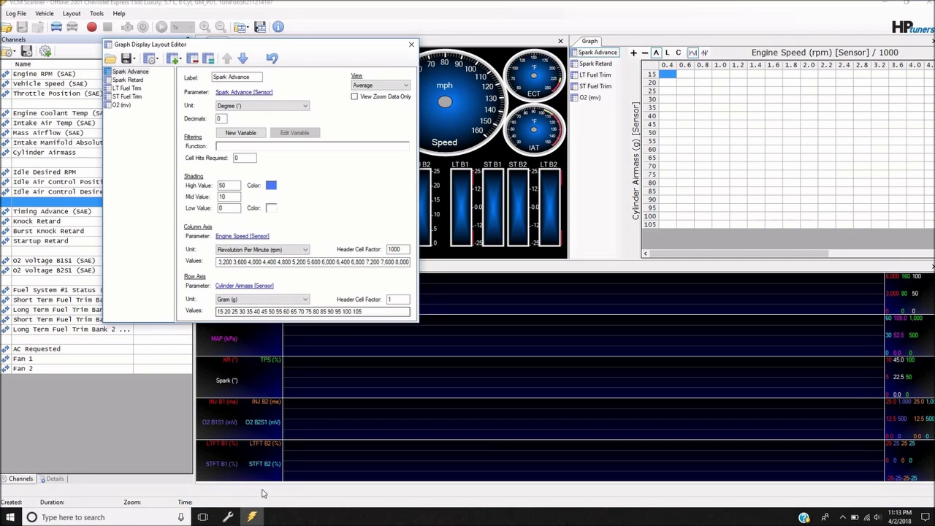
# Step: Switch to VCM Editor and copy the row axis labels of the High Octane main spark table
pyautogui.click(228, 518)
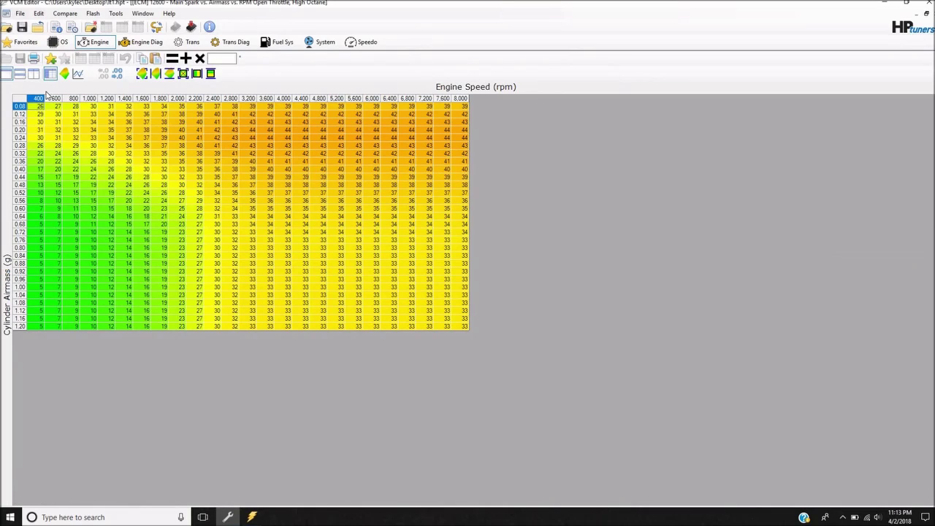
pyautogui.rightClick(23, 98)
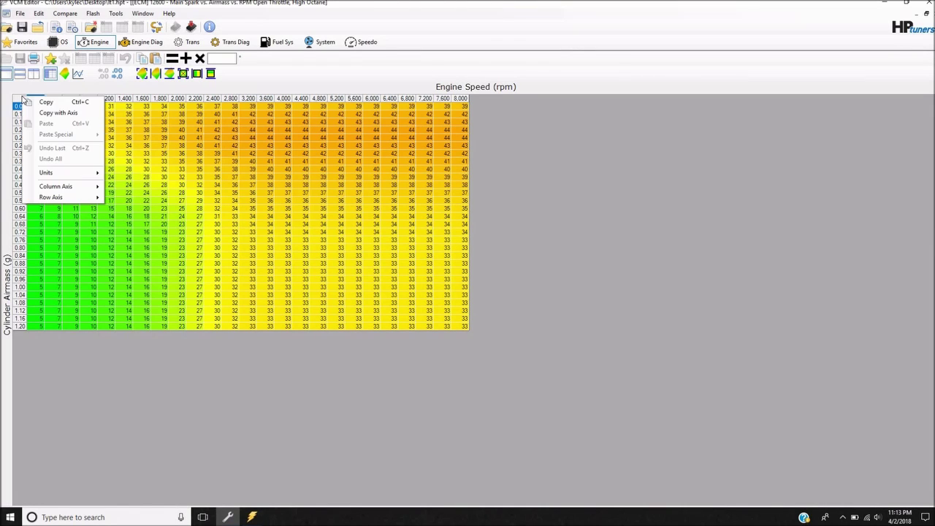
pyautogui.moveTo(69, 198)
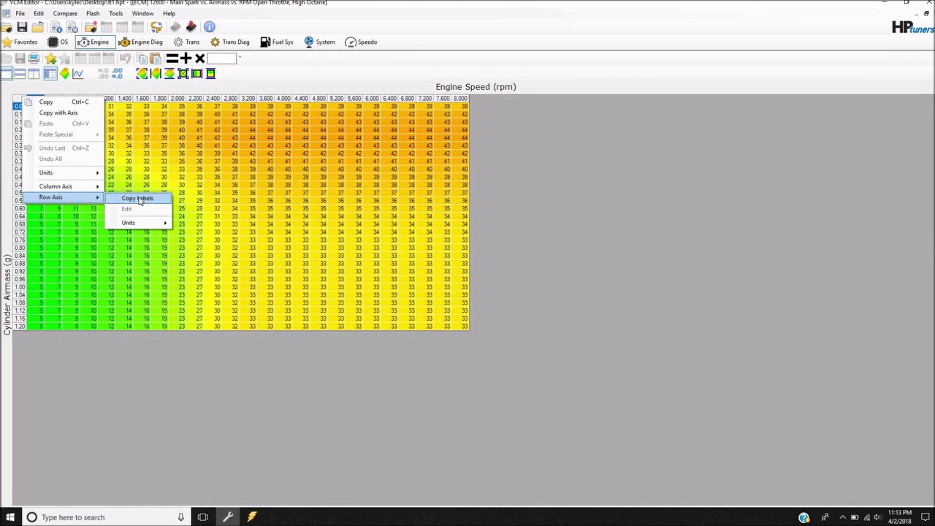
pyautogui.click(138, 199)
# Step: Return to VCM Scanner and replace the Spark Advance graph's row axis values with the copied labels
pyautogui.click(254, 517)
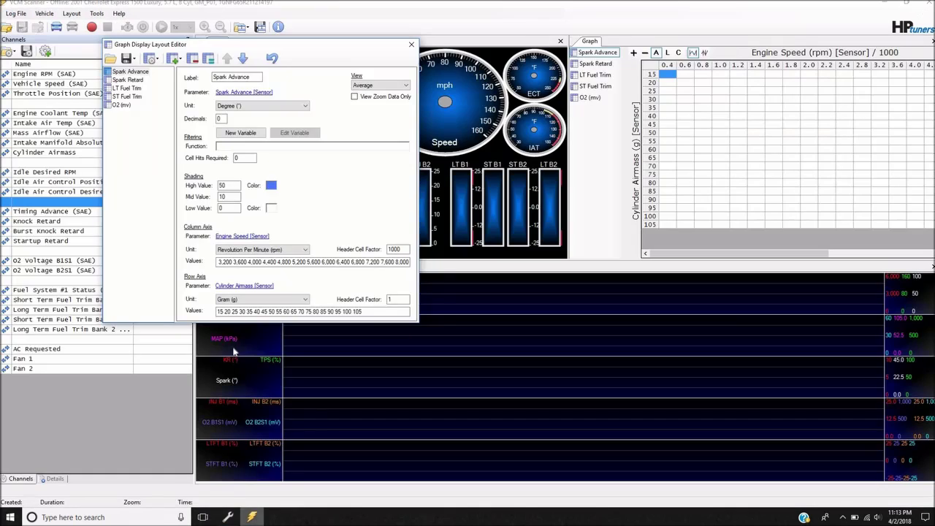
pyautogui.click(356, 314)
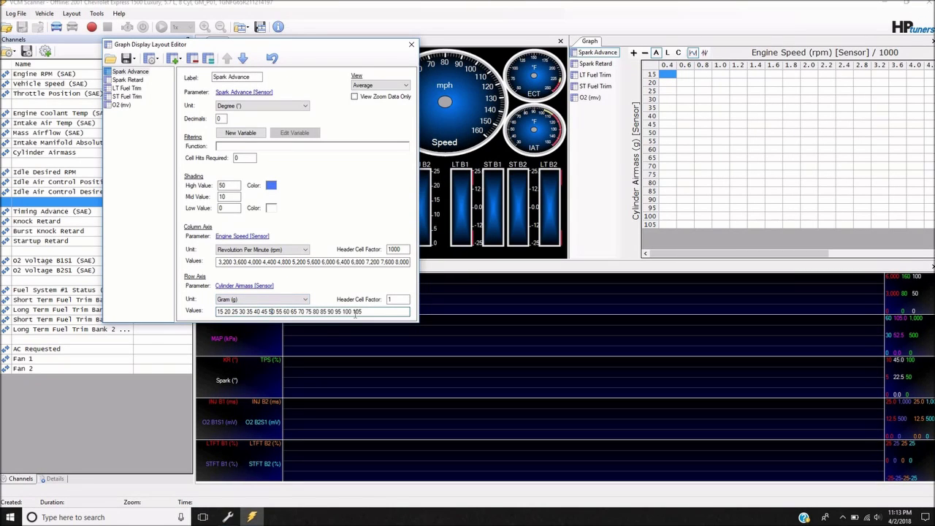
pyautogui.moveTo(369, 313); pyautogui.dragTo(142, 316)
pyautogui.press('Delete')
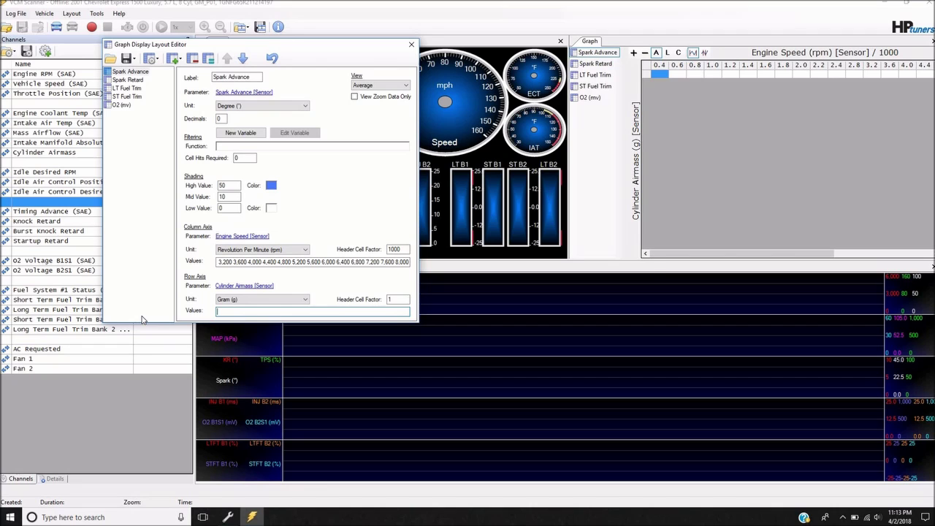
pyautogui.hotkey('ctrl', 'v')
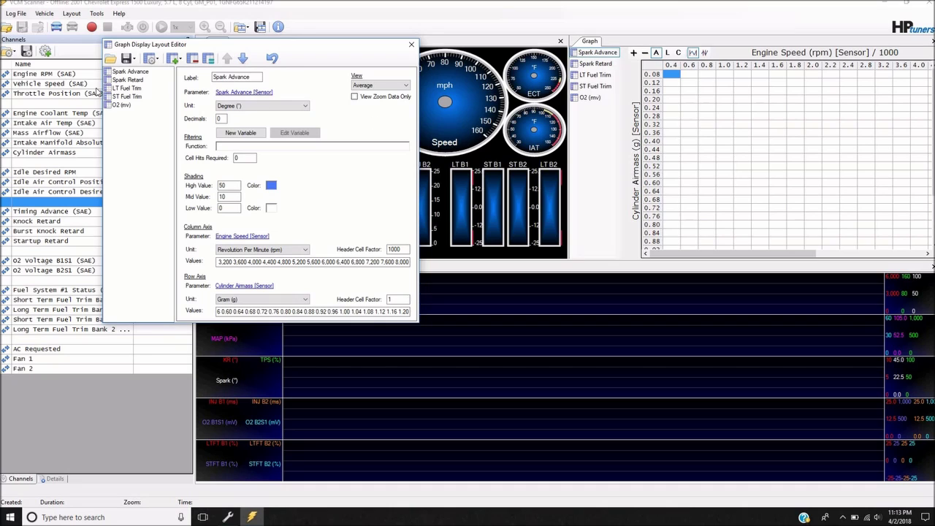
# Step: Open the Spark Retard graph's settings and clear all of its Engine Speed column axis values
pyautogui.click(130, 80)
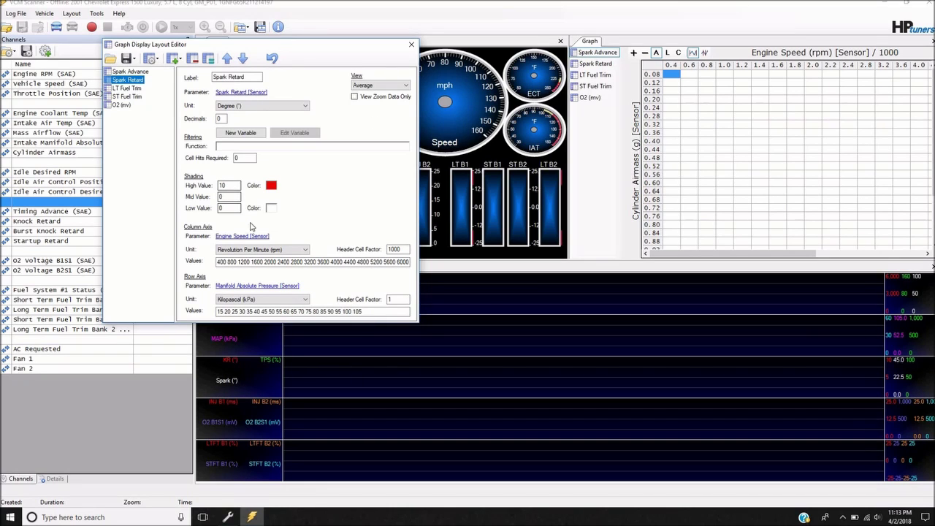
pyautogui.click(226, 262)
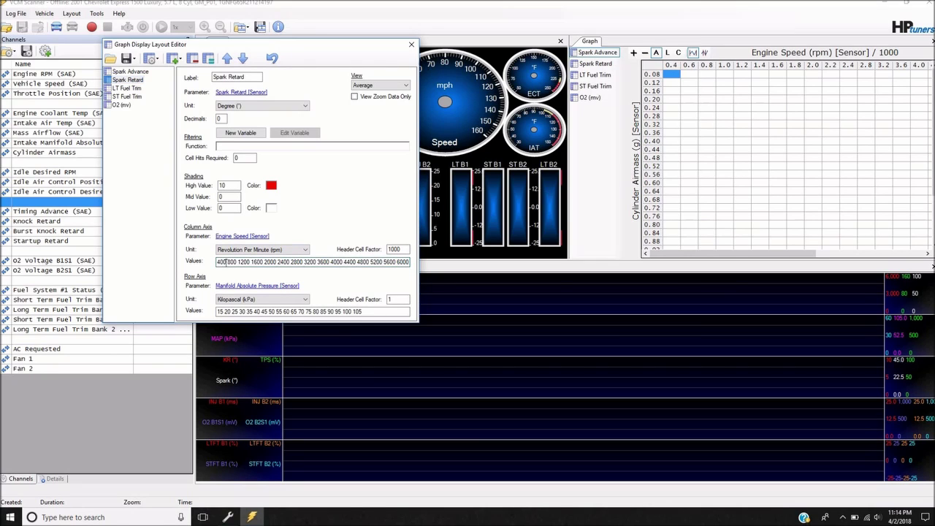
pyautogui.moveTo(219, 262); pyautogui.dragTo(520, 271)
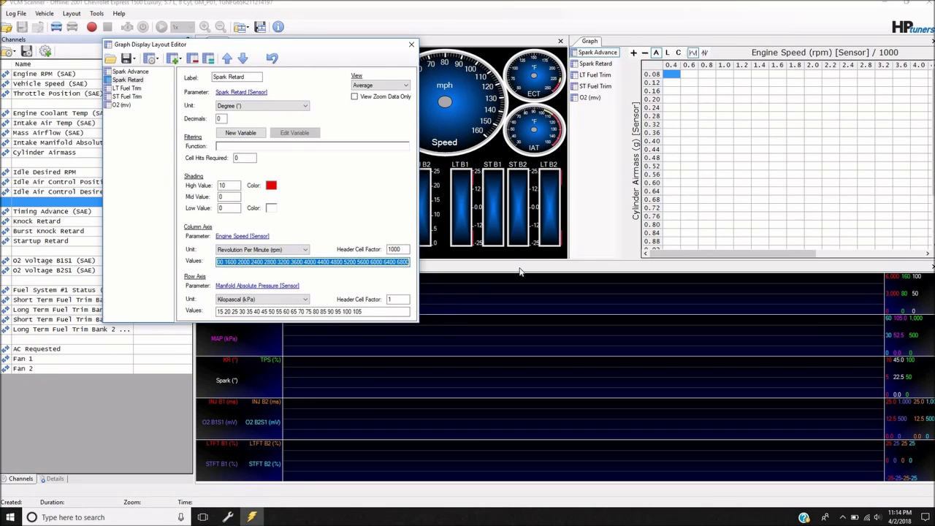
pyautogui.write('4')
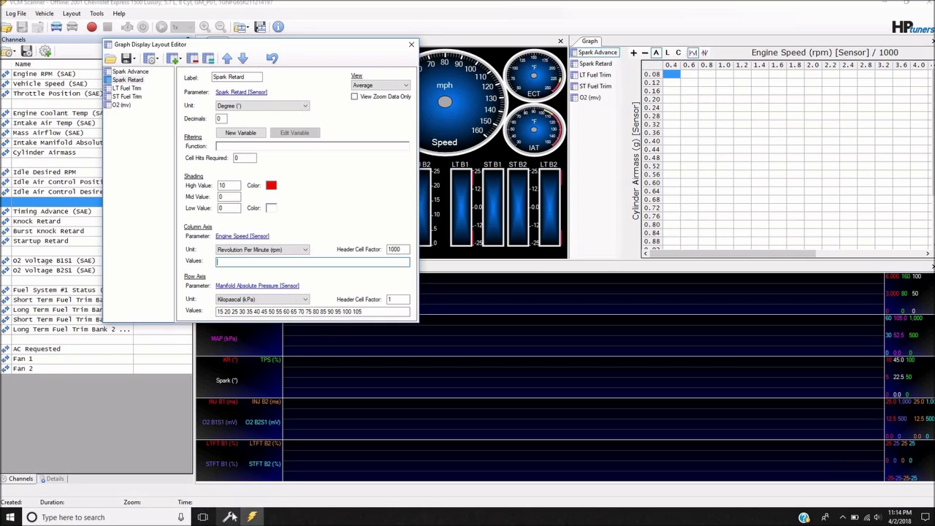
# Step: Switch to VCM Editor and copy the High Octane main spark table's column axis labels
pyautogui.click(228, 517)
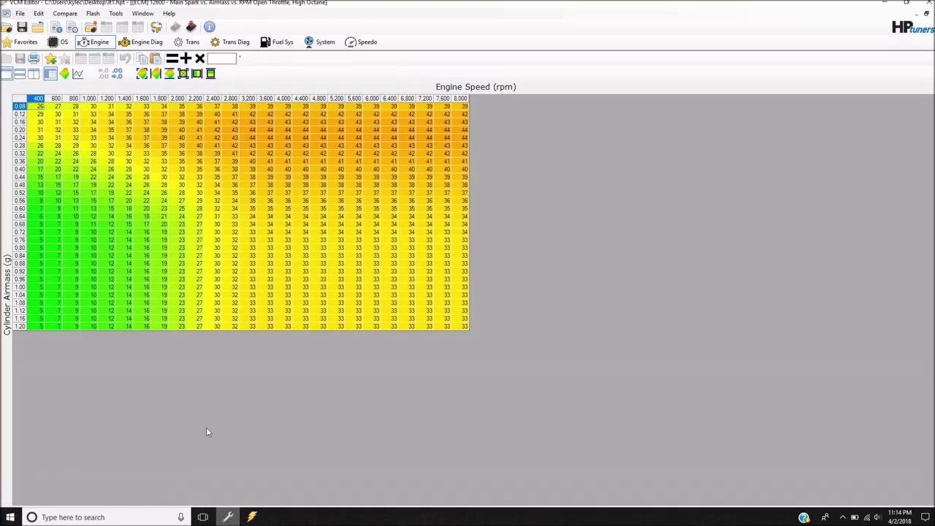
pyautogui.rightClick(18, 100)
pyautogui.moveTo(79, 188)
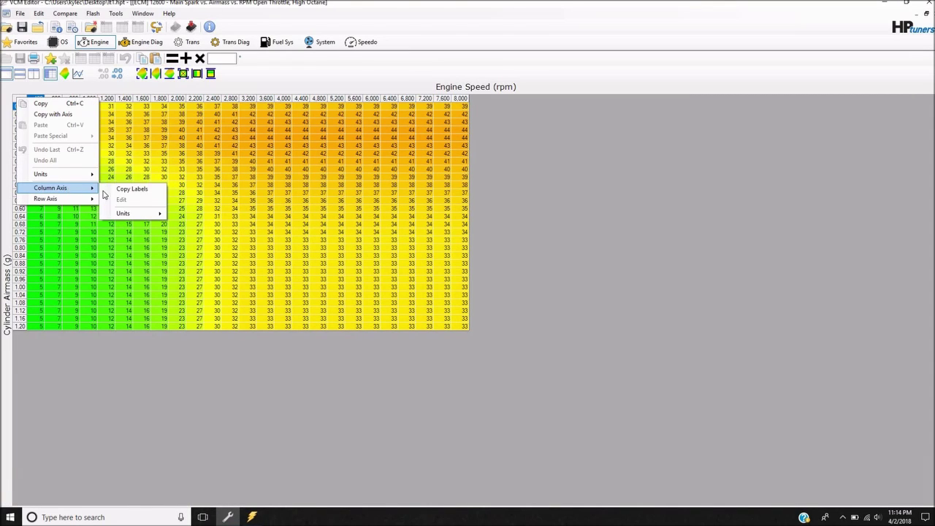
pyautogui.click(116, 190)
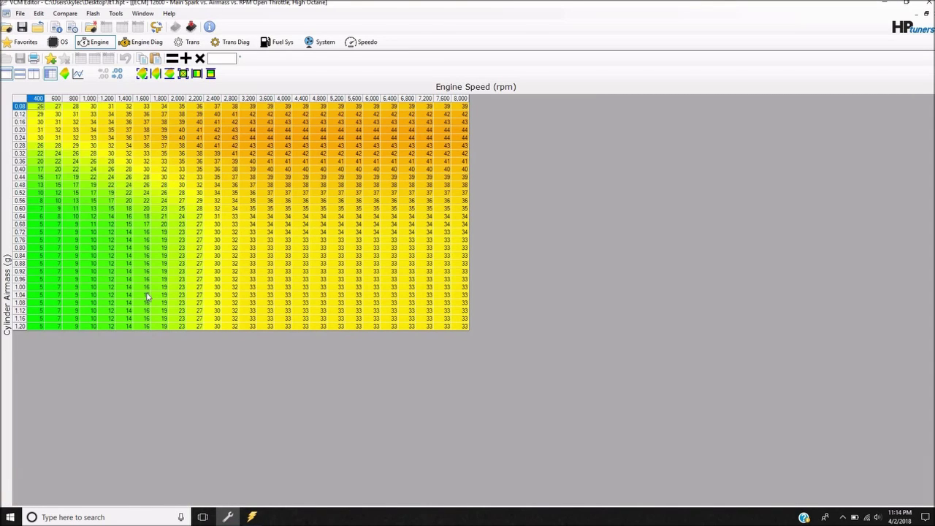
# Step: Return to VCM Scanner and paste the copied labels as the Spark Retard graph's column axis values
pyautogui.click(252, 517)
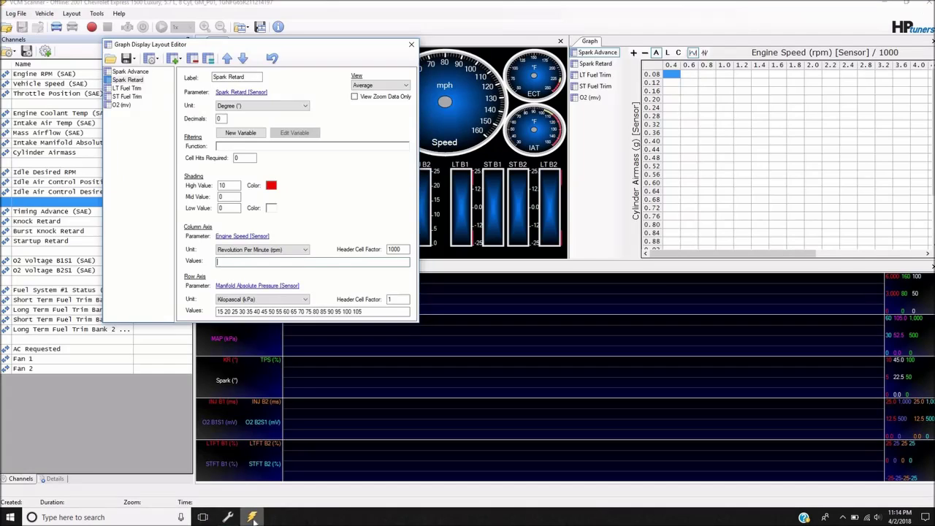
pyautogui.rightClick(261, 265)
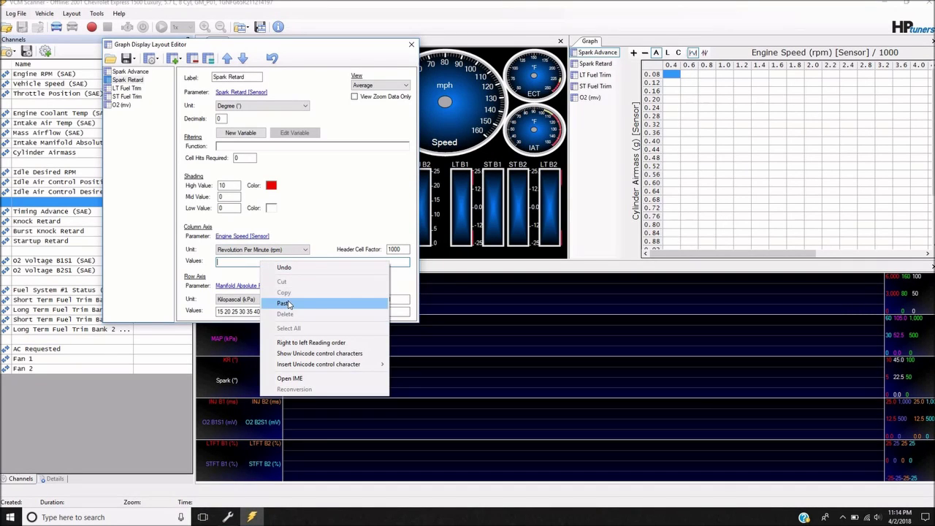
pyautogui.click(288, 303)
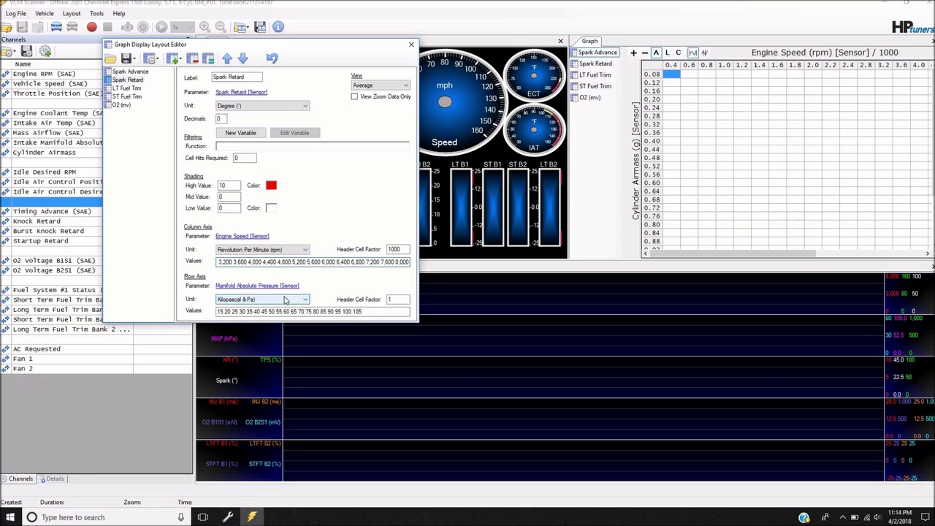
# Step: Filter the parameters by CYLINDER AIRMASS and assign the Generic Sensors version of Cylinder Airmass to the Spark Retard graph's row axis
pyautogui.click(284, 287)
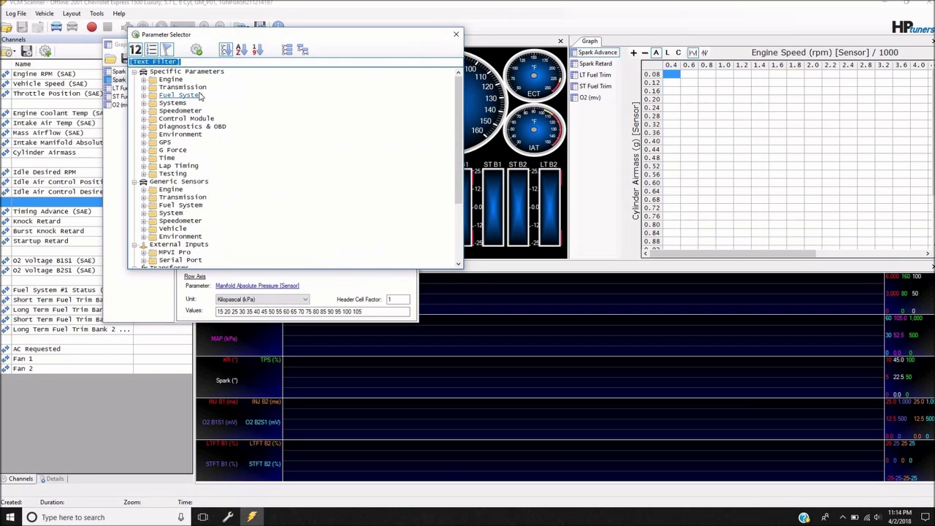
pyautogui.write('CYLI')
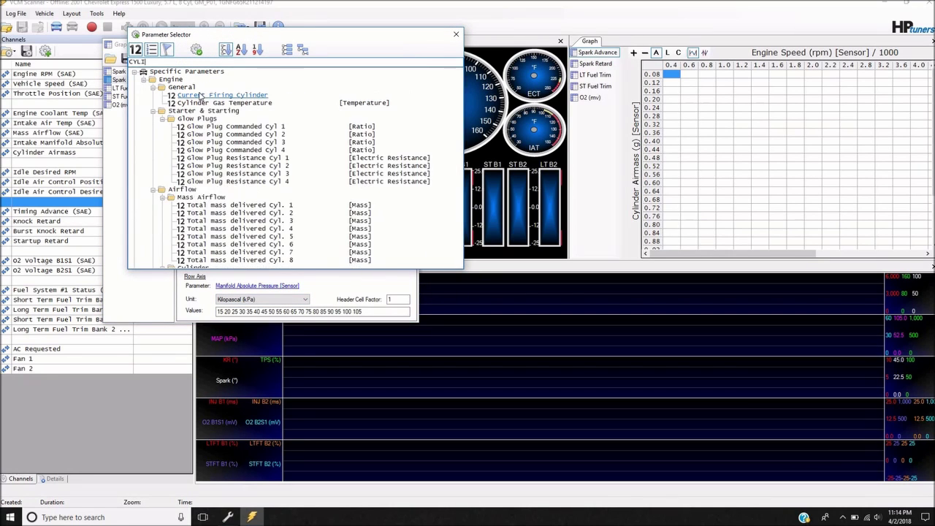
pyautogui.write('NDER')
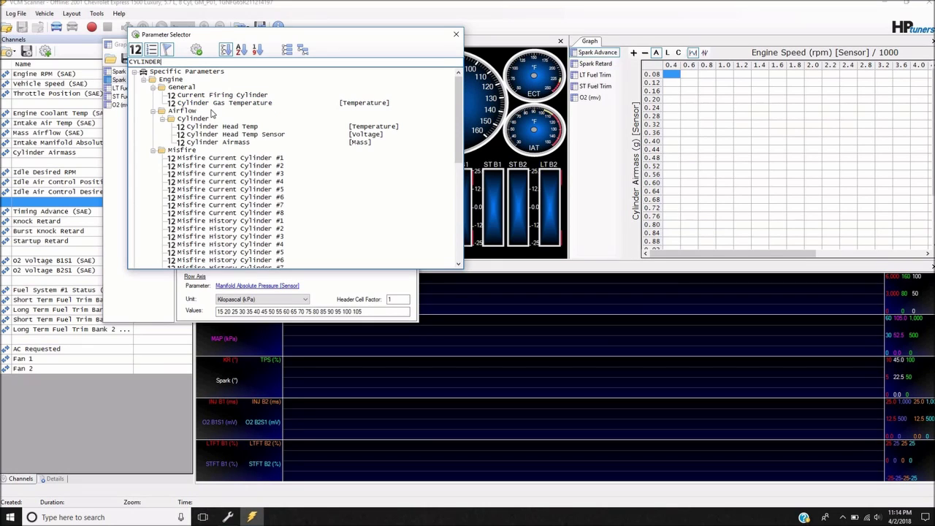
pyautogui.write(' AIRM')
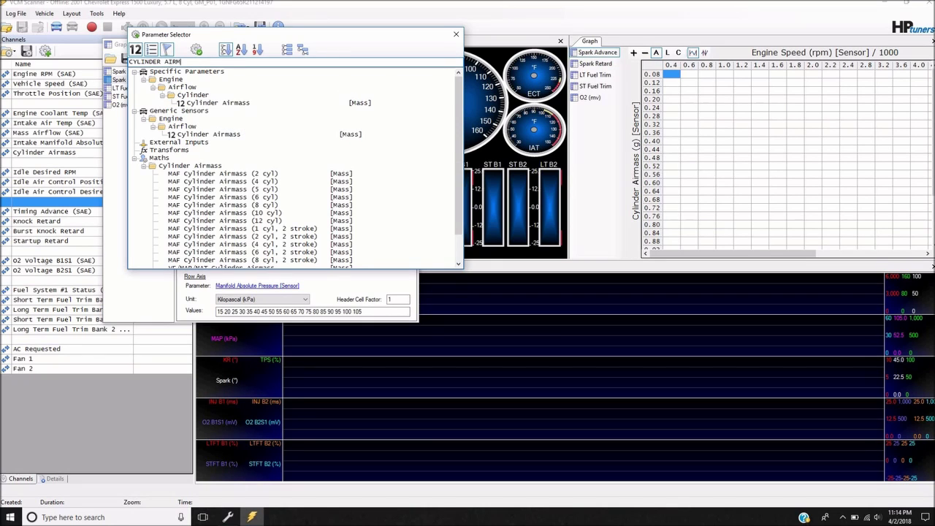
pyautogui.write('ASS')
pyautogui.click(191, 136)
pyautogui.doubleClick(192, 136)
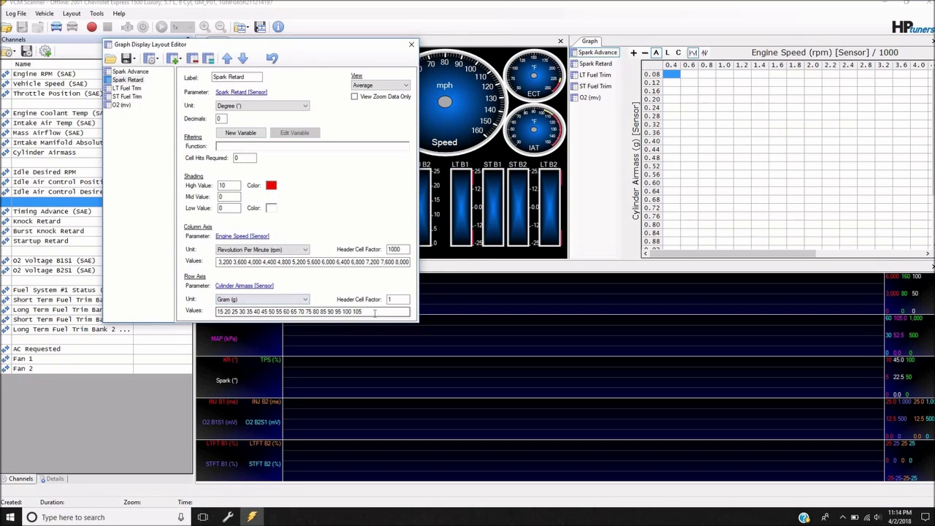
# Step: Clear all the Cylinder Airmass row axis values of the Spark Retard graph
pyautogui.moveTo(374, 312); pyautogui.dragTo(102, 361)
pyautogui.press('BackSpace')
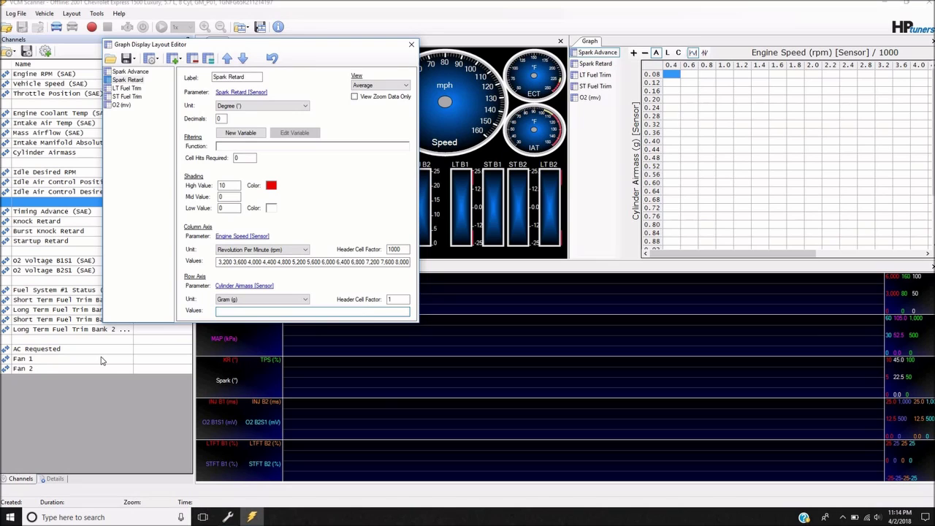
# Step: Switch to VCM Editor and copy the High Octane main spark table's row axis labels
pyautogui.click(229, 517)
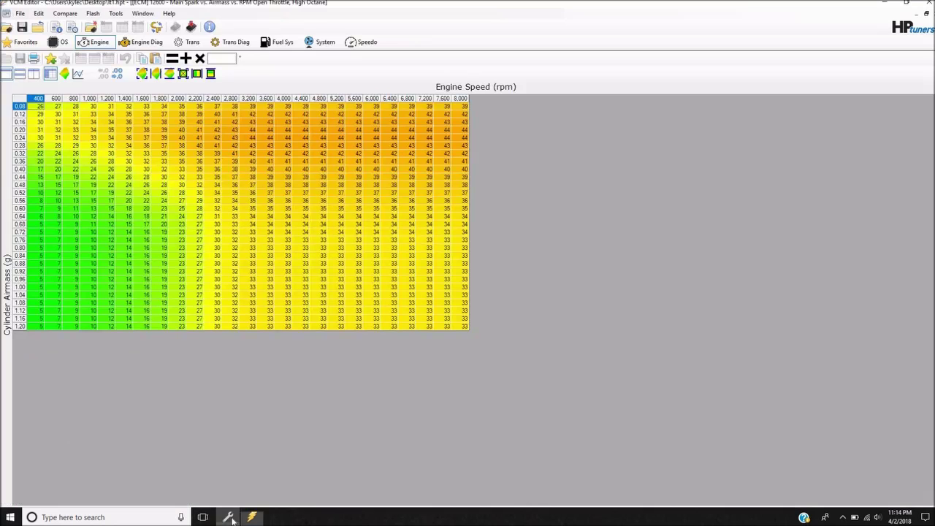
pyautogui.rightClick(20, 101)
pyautogui.moveTo(91, 201)
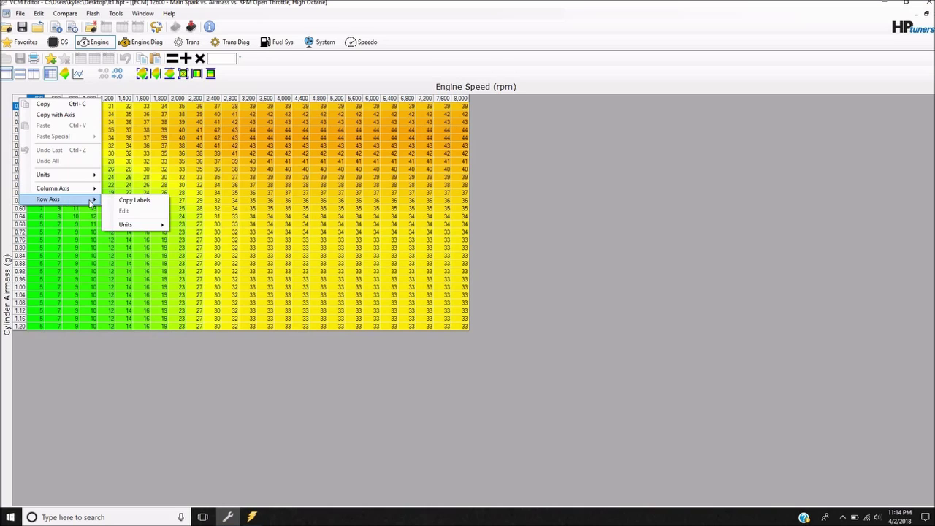
pyautogui.click(124, 204)
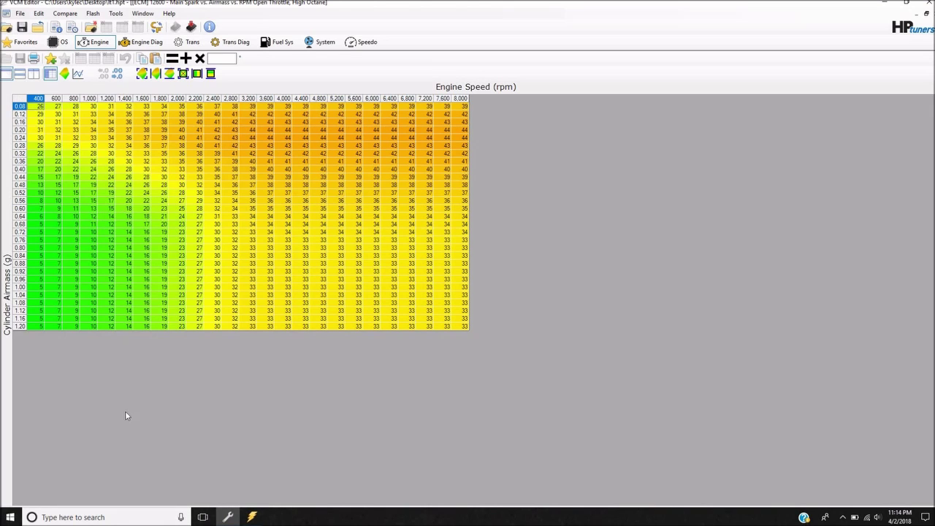
# Step: Return to VCM Scanner, paste the copied labels as the Spark Retard graph's row axis values, and close the graph layout editor
pyautogui.click(252, 518)
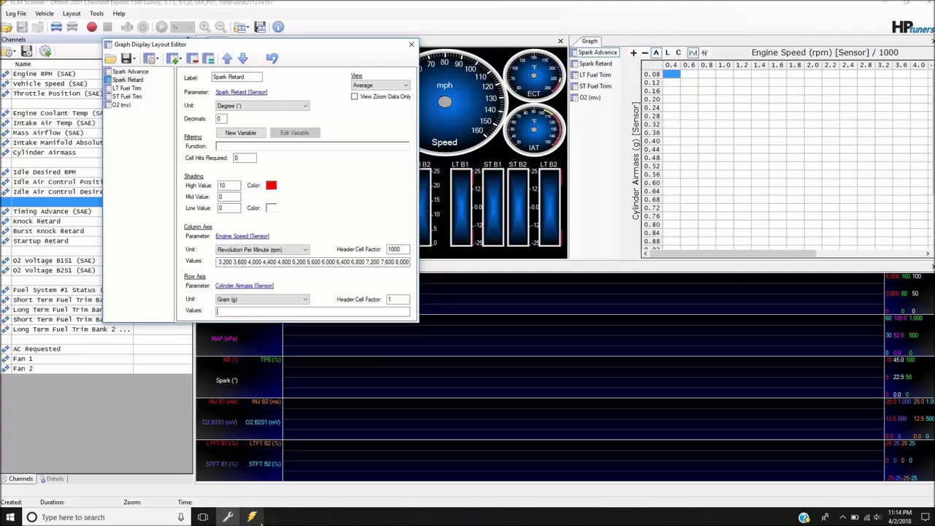
pyautogui.rightClick(242, 312)
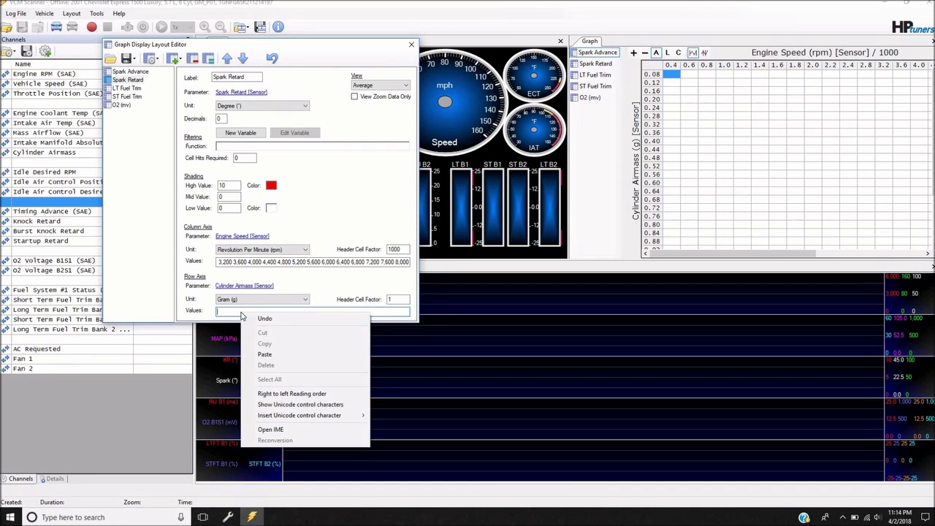
pyautogui.click(264, 355)
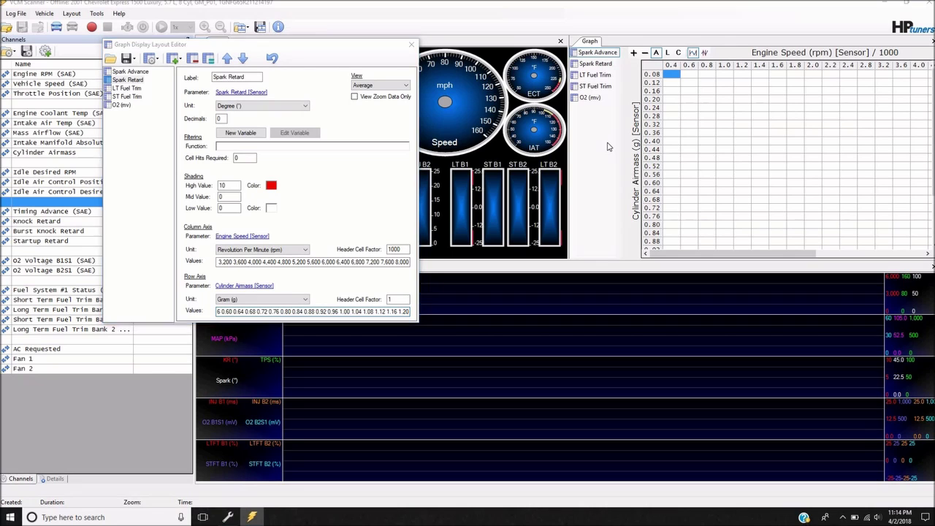
pyautogui.click(411, 46)
# Step: Compare the axes of the Spark Advance, Spark Retard, LT Fuel Trim and ST Fuel Trim graphs
pyautogui.click(595, 65)
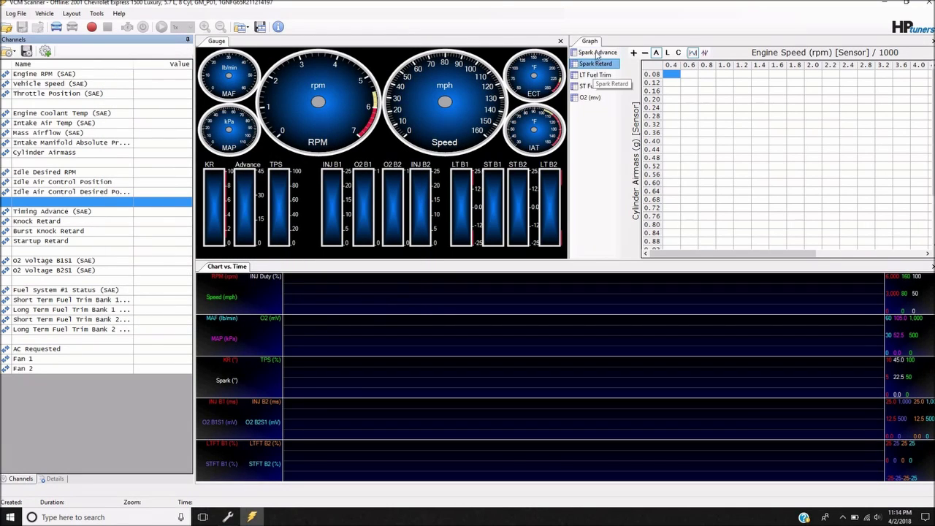
pyautogui.click(597, 53)
pyautogui.click(596, 64)
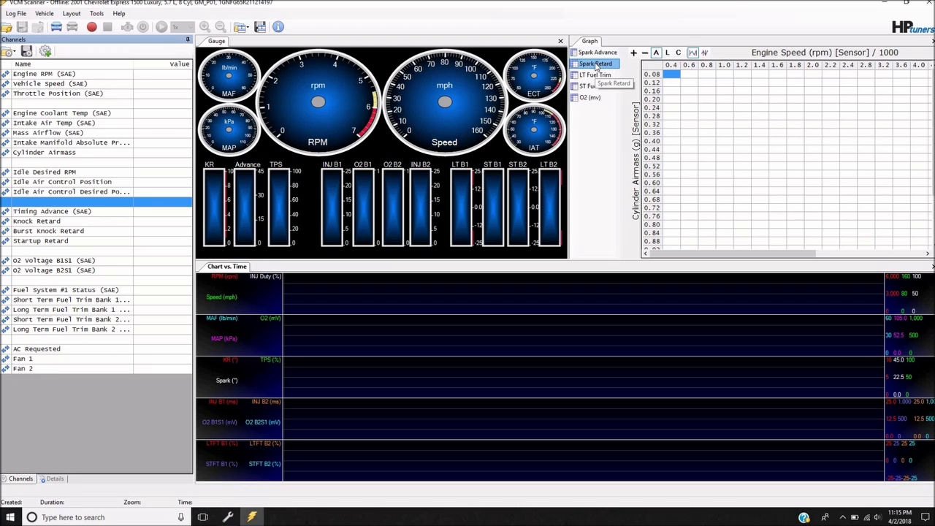
pyautogui.click(597, 53)
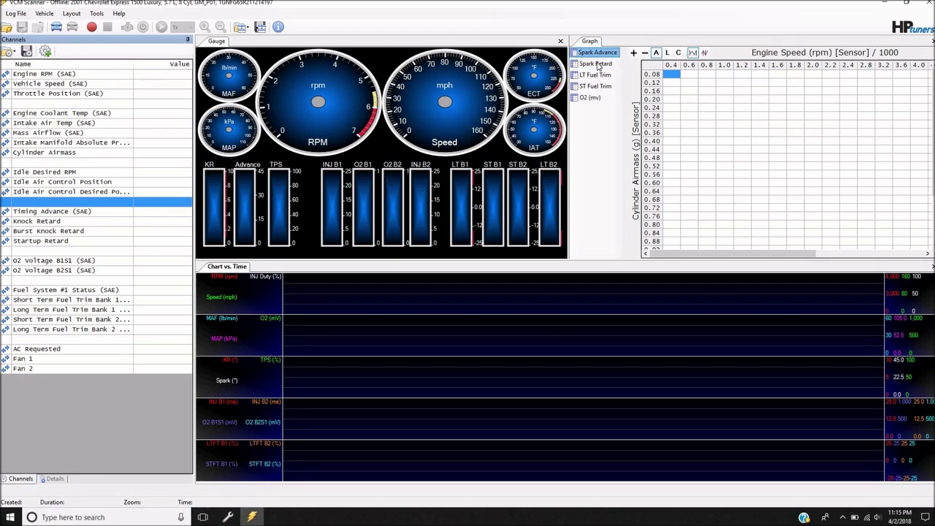
pyautogui.click(596, 64)
pyautogui.click(599, 76)
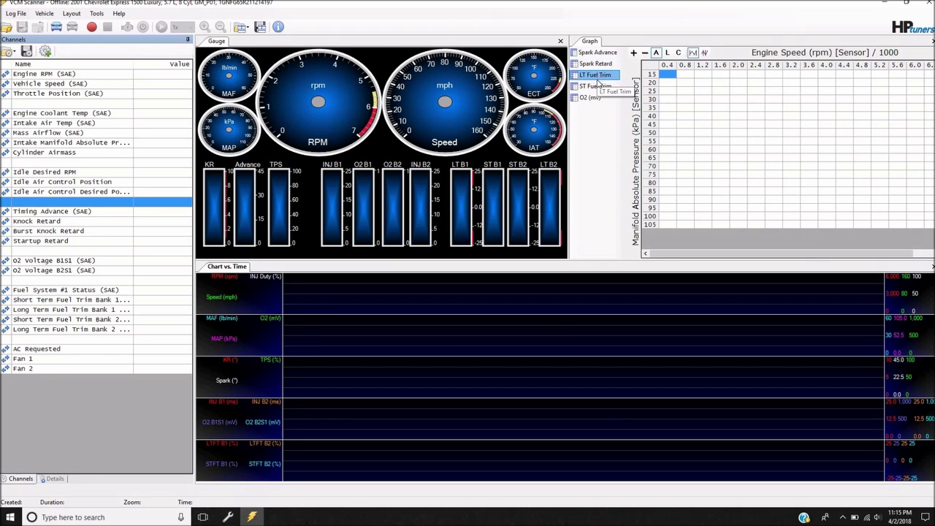
pyautogui.click(598, 87)
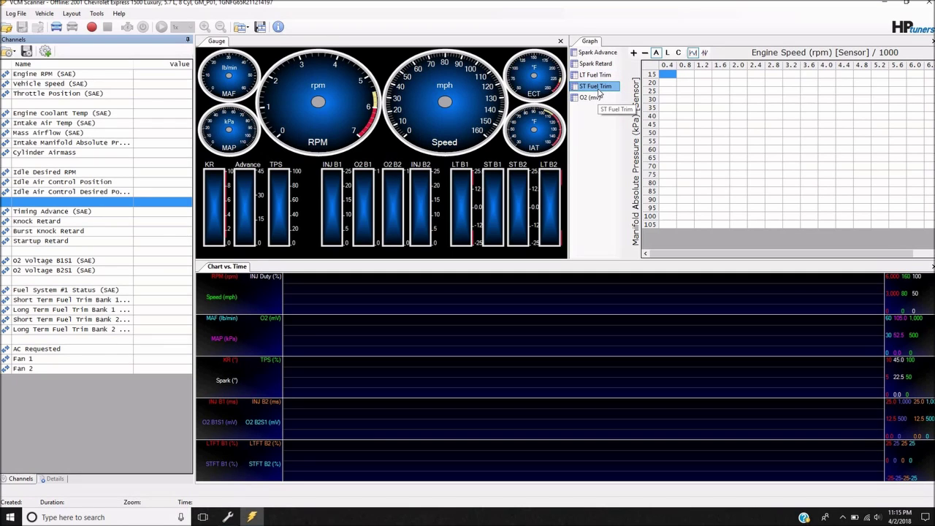
# Step: Switch to VCM Editor and close the High Octane main spark table
pyautogui.click(228, 517)
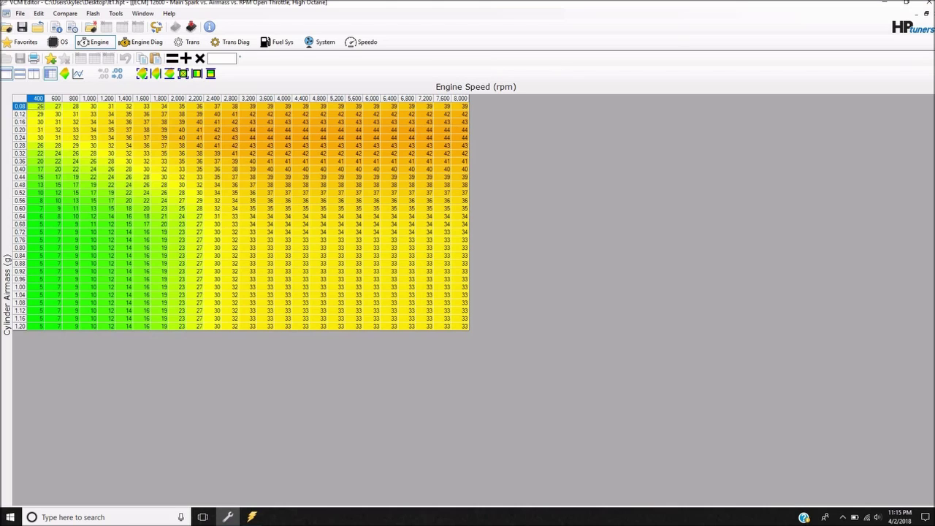
pyautogui.click(925, 14)
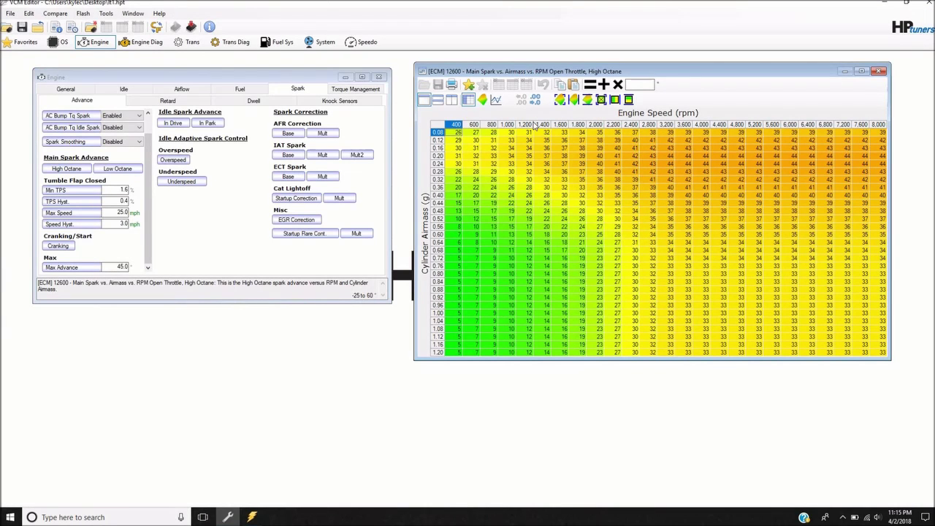
pyautogui.click(880, 71)
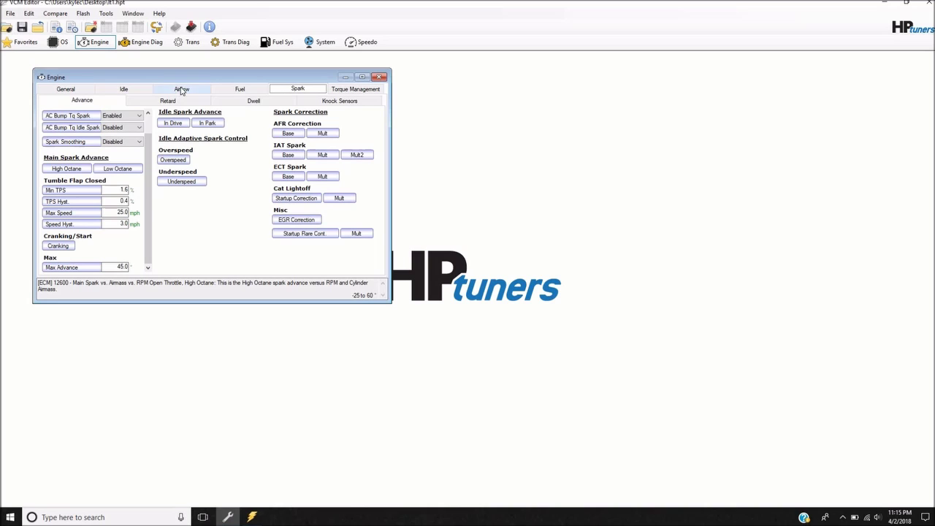
# Step: Search the engine's general fuel settings for a table matching the fuel trim graph axes shown in VCM Scanner
pyautogui.click(233, 90)
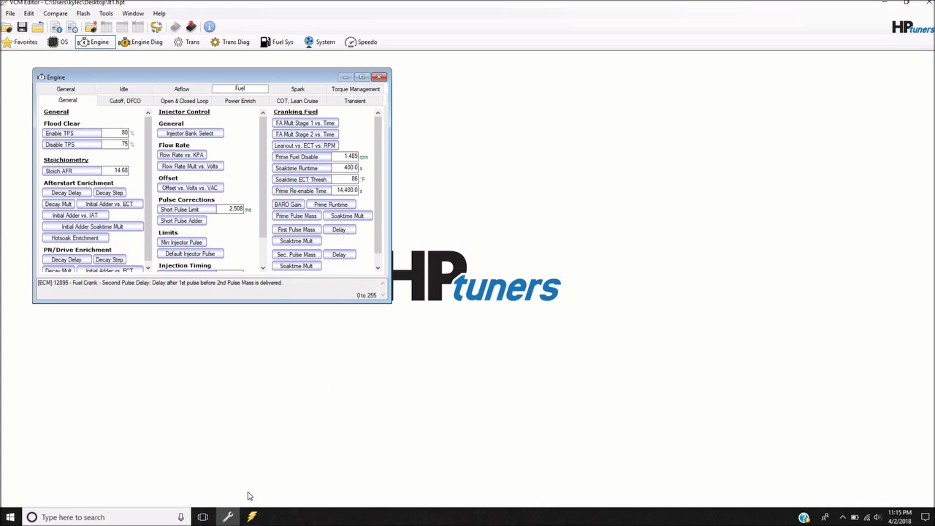
pyautogui.click(254, 517)
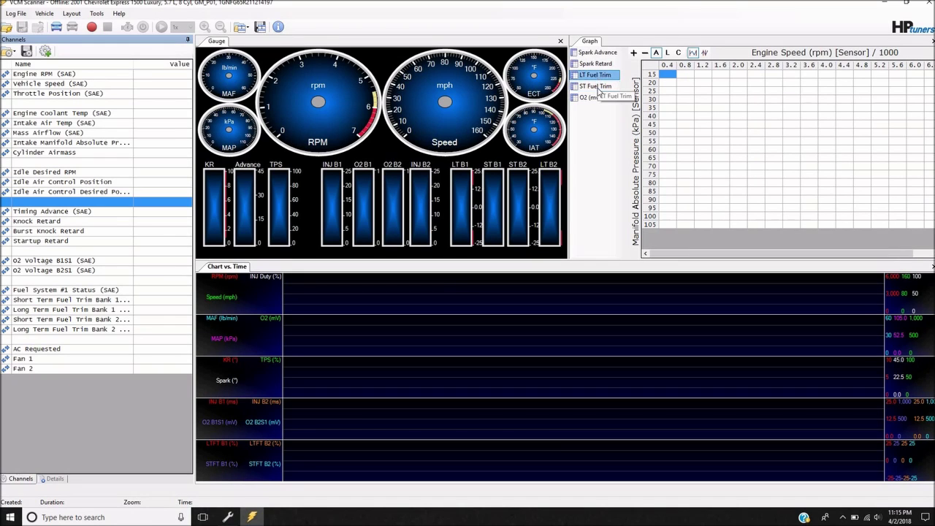
pyautogui.click(228, 517)
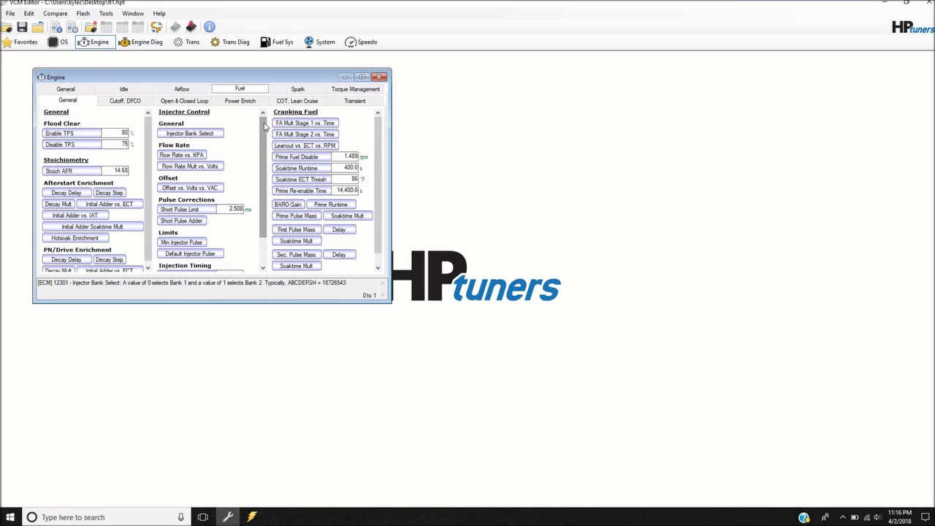
pyautogui.moveTo(265, 125); pyautogui.dragTo(269, 178)
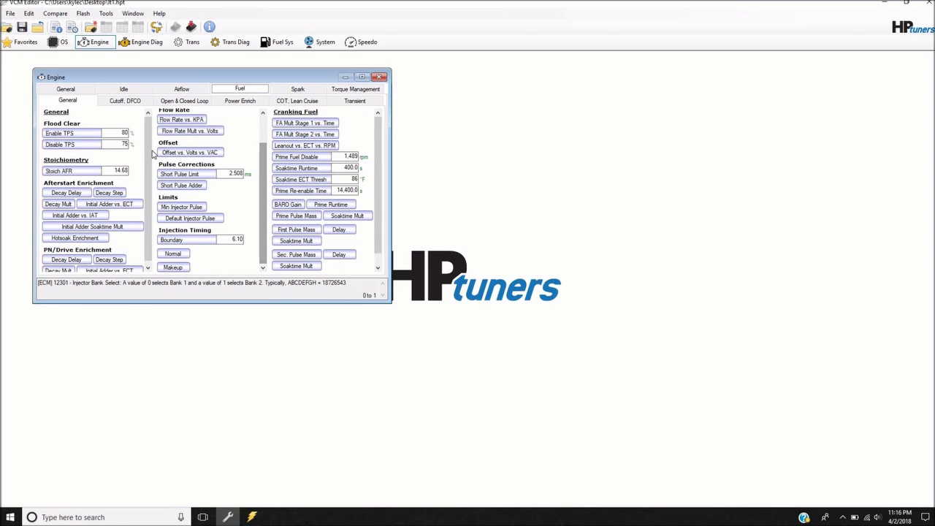
pyautogui.moveTo(152, 162); pyautogui.dragTo(152, 193)
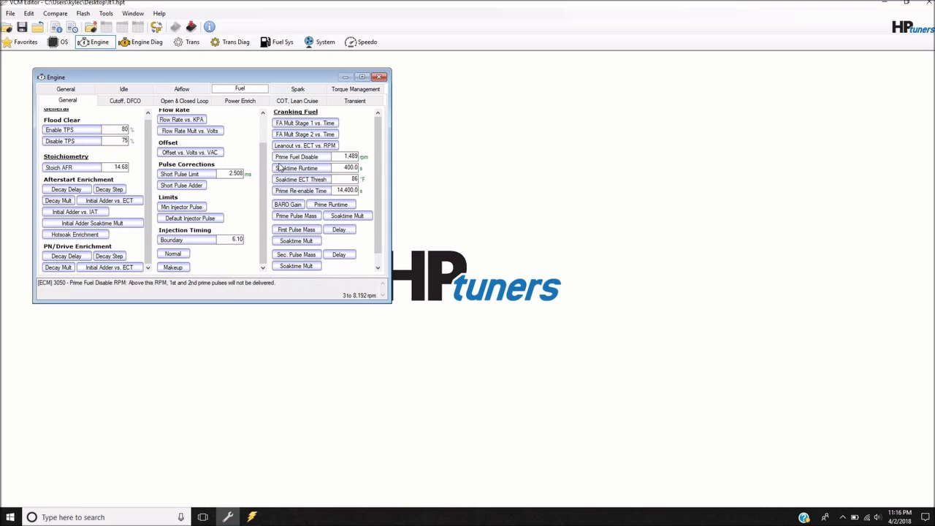
pyautogui.moveTo(266, 175); pyautogui.dragTo(266, 147)
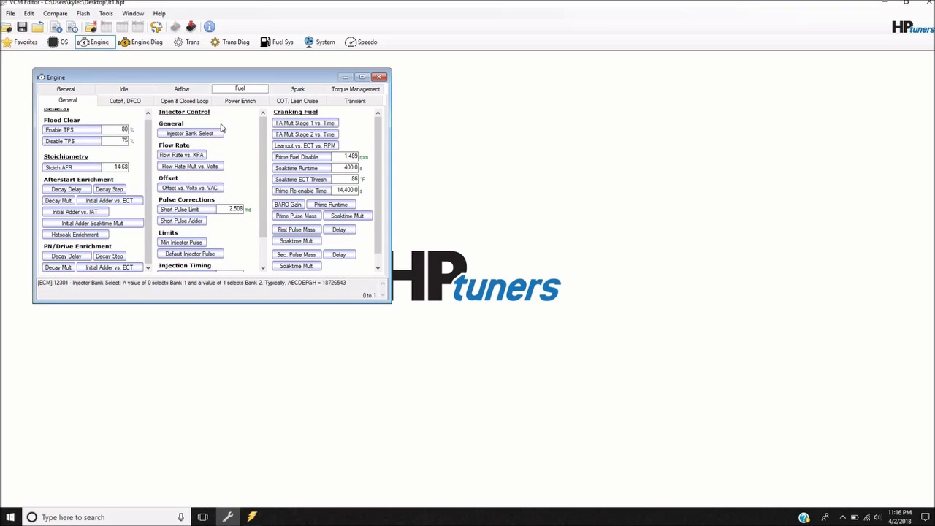
# Step: Look through the engine's General, Dynamic and Electronic Throttle airflow settings and open the Main VE Primary table
pyautogui.click(174, 90)
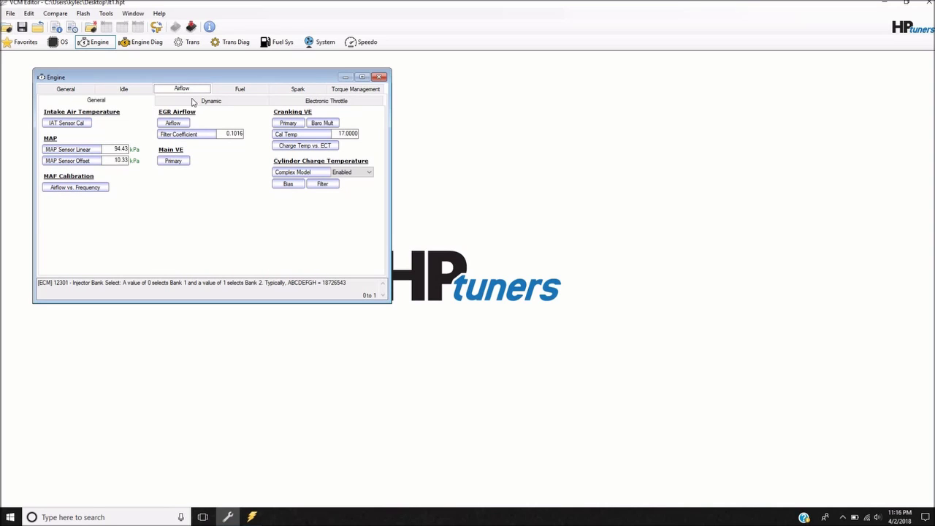
pyautogui.click(195, 103)
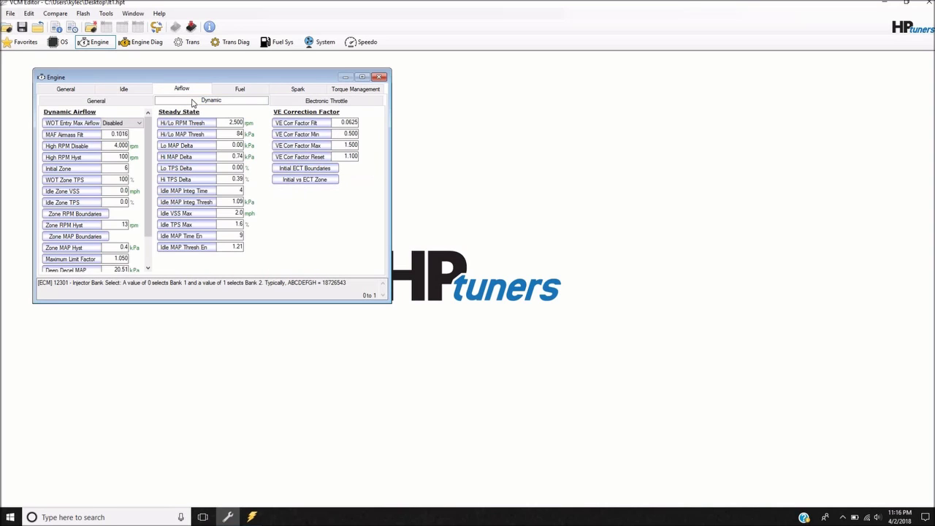
pyautogui.click(293, 102)
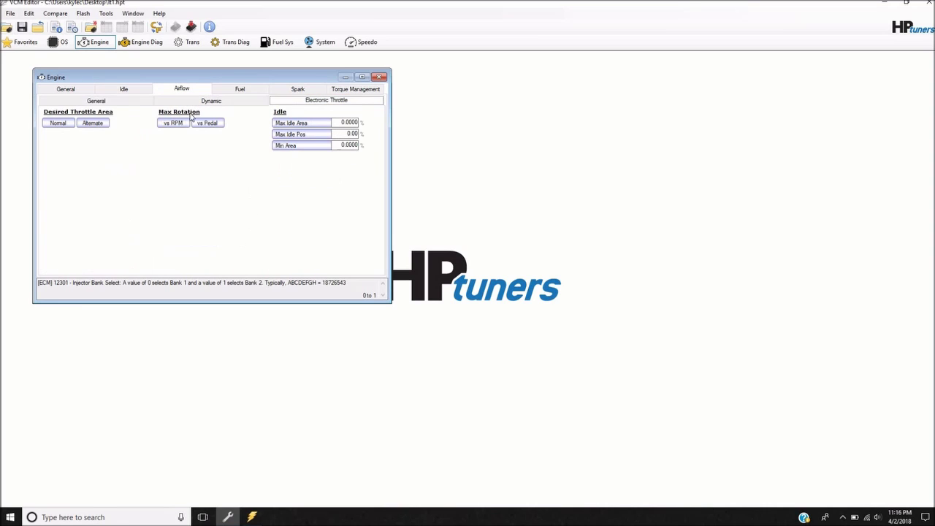
pyautogui.click(116, 100)
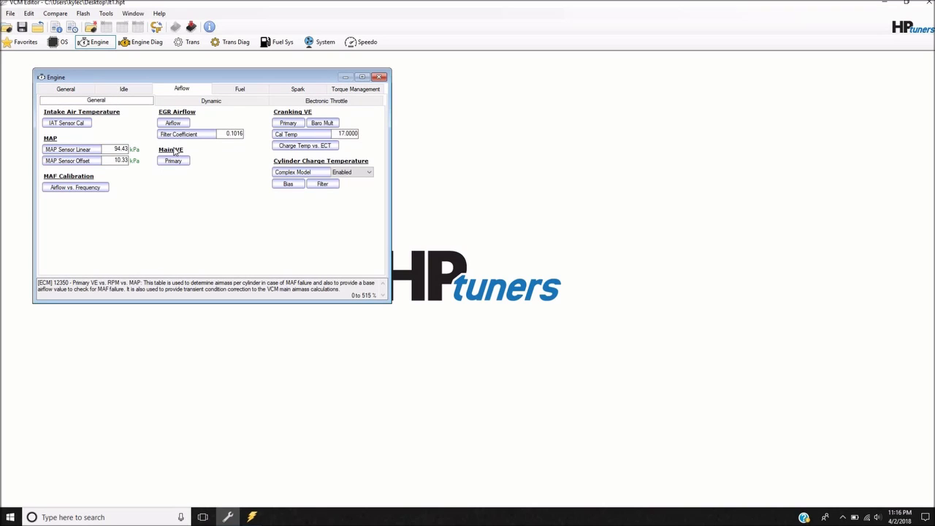
pyautogui.click(174, 161)
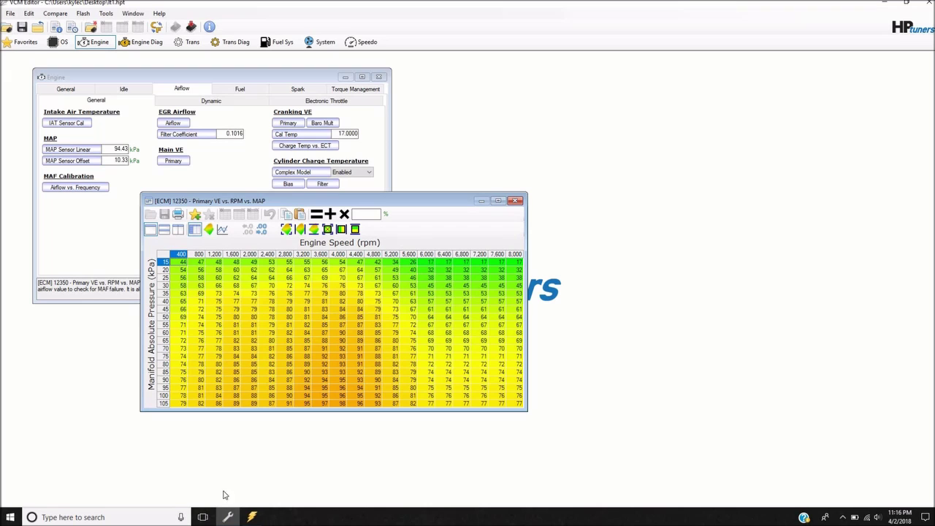
# Step: Compare the Primary VE table's axes with the ST Fuel Trim graph in VCM Scanner
pyautogui.click(252, 518)
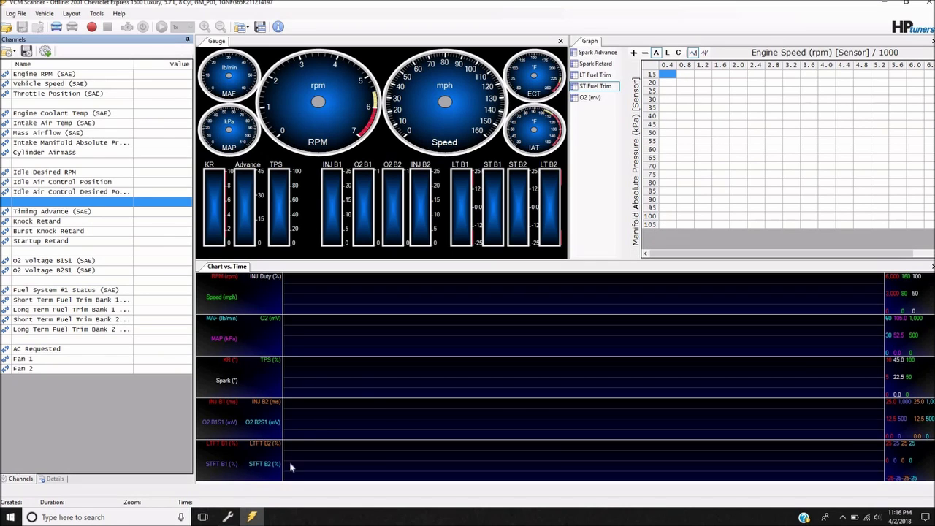
pyautogui.click(228, 517)
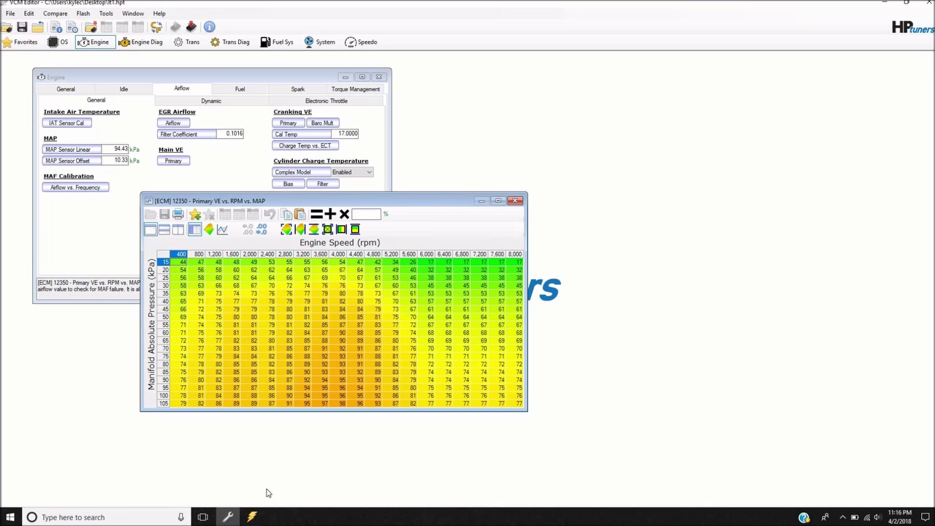
pyautogui.click(251, 517)
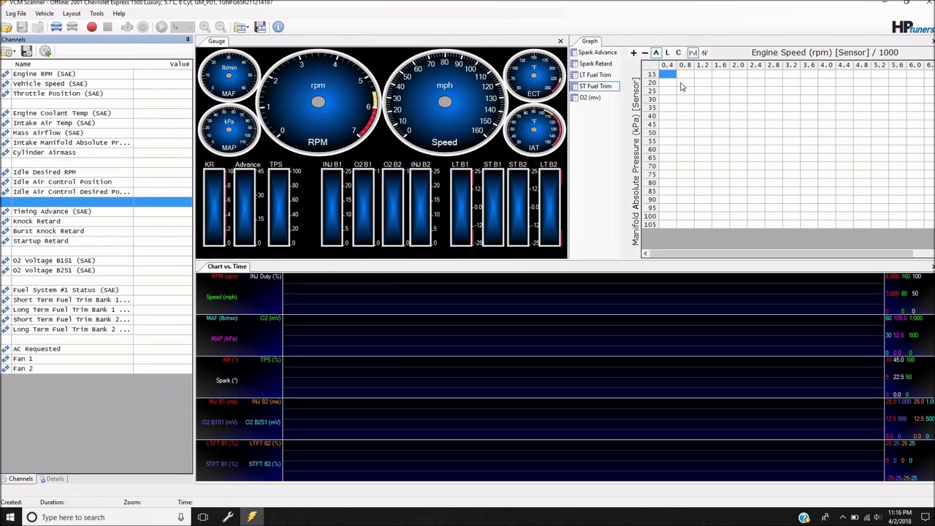
# Step: Add a new table to the graph layout and label it MAF ST Fuel
pyautogui.rightClick(597, 115)
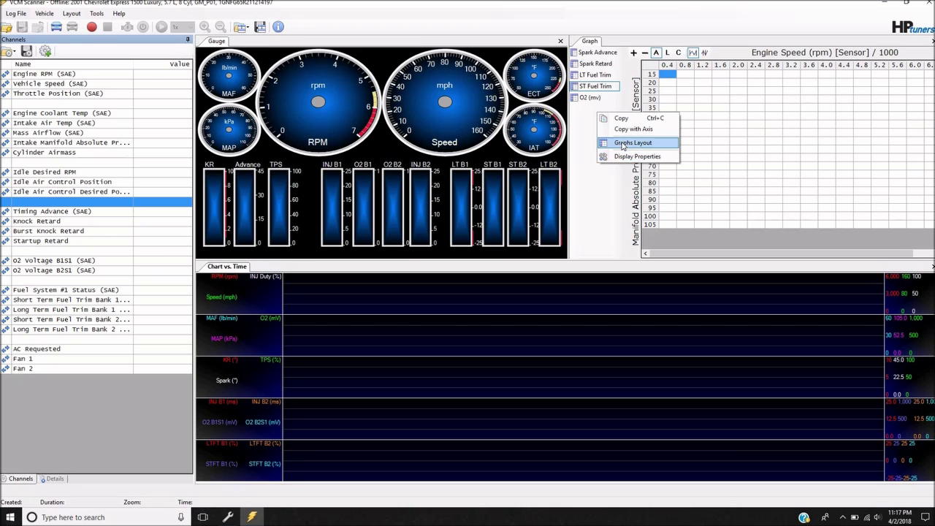
pyautogui.click(621, 144)
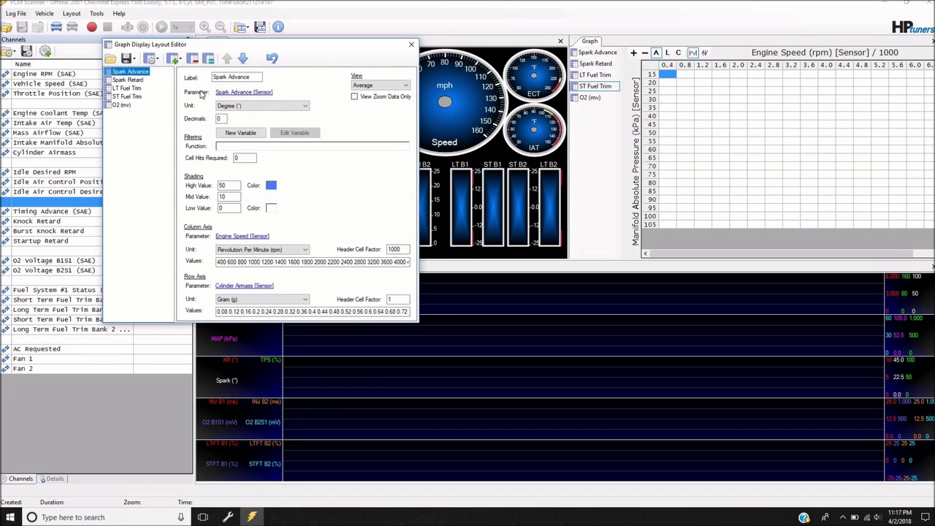
pyautogui.click(175, 61)
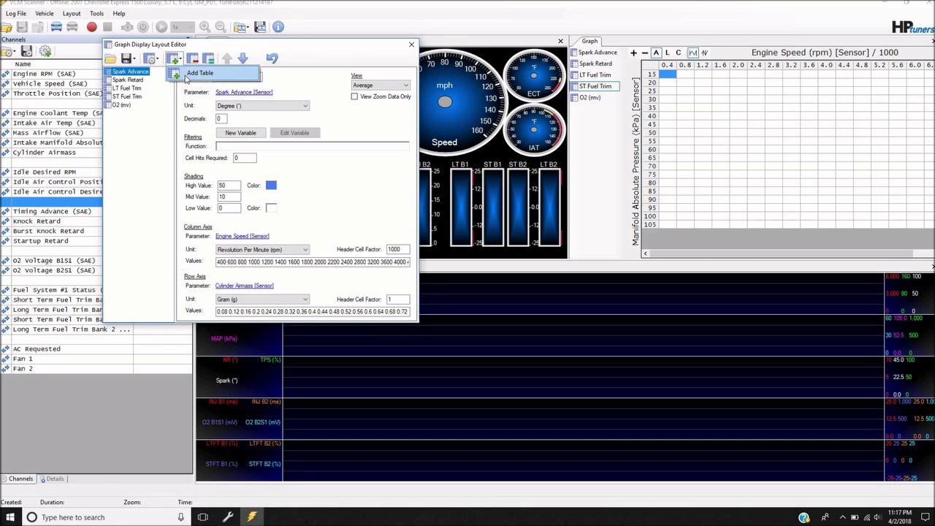
pyautogui.click(187, 76)
pyautogui.moveTo(254, 76); pyautogui.dragTo(213, 76)
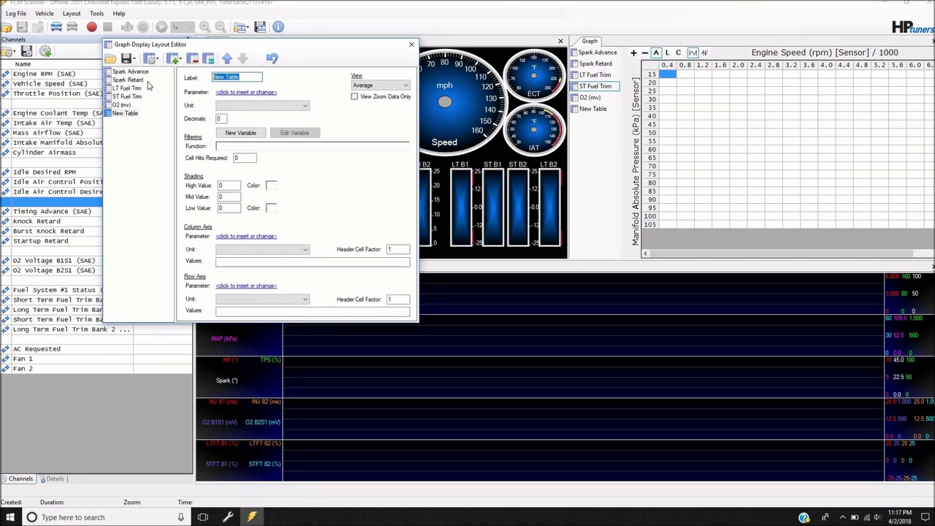
pyautogui.write('maf')
pyautogui.press('BackSpace')
pyautogui.press('BackSpace')
pyautogui.write('MAF ST Fue')
# Step: Review the LT Fuel Trim and ST Fuel Trim graph settings against the empty MAF ST Fuel table
pyautogui.click(127, 89)
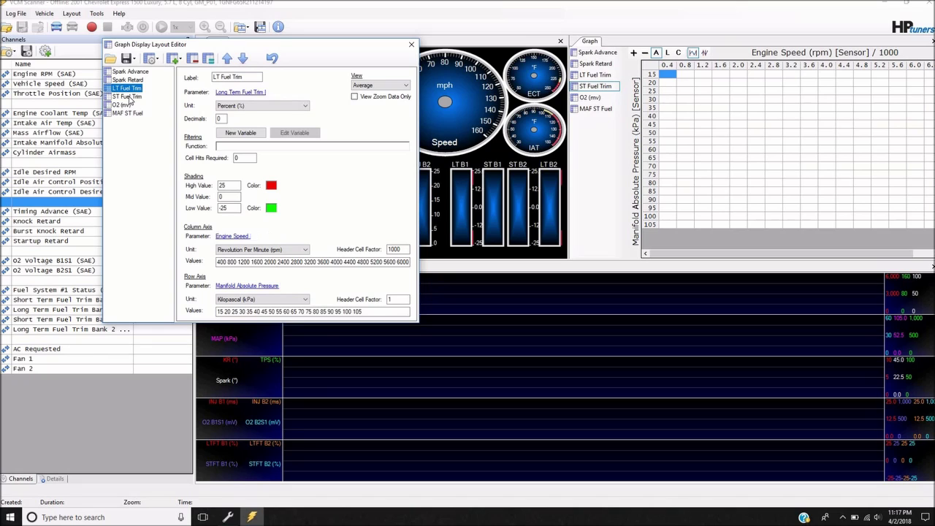
pyautogui.click(128, 97)
pyautogui.click(125, 114)
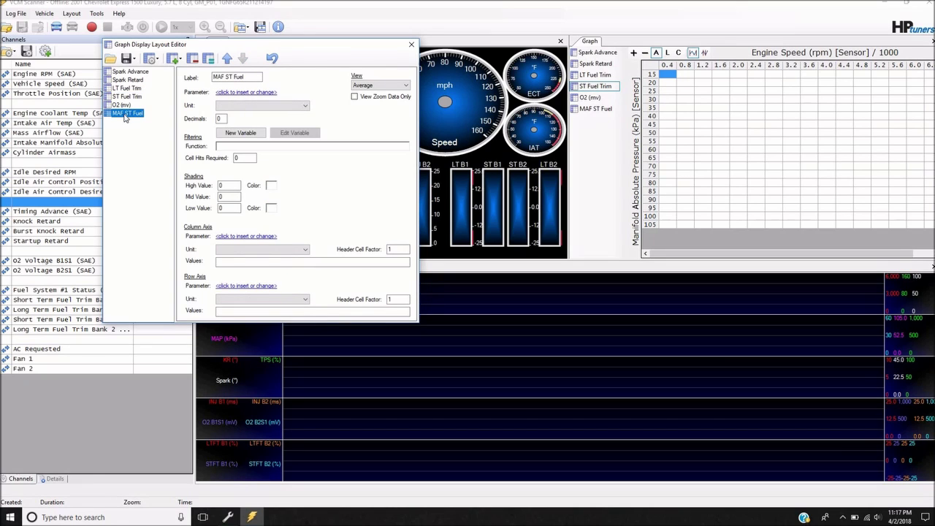
pyautogui.click(128, 89)
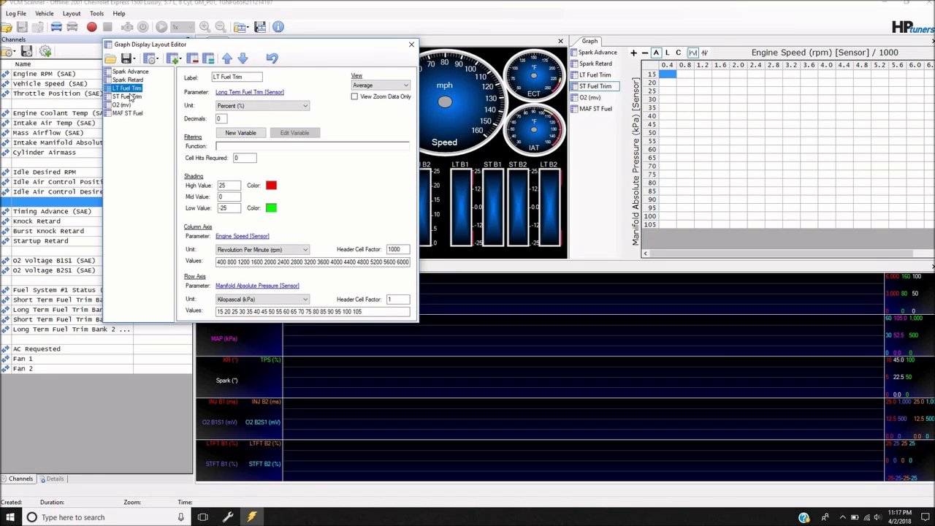
# Step: Review the existing fuel trim tables, and assign the generic Short Term Fuel Trim sensor as the MAF ST Fuel table's parameter
pyautogui.press('Down')
pyautogui.click(131, 89)
pyautogui.click(129, 114)
pyautogui.click(131, 89)
pyautogui.click(130, 97)
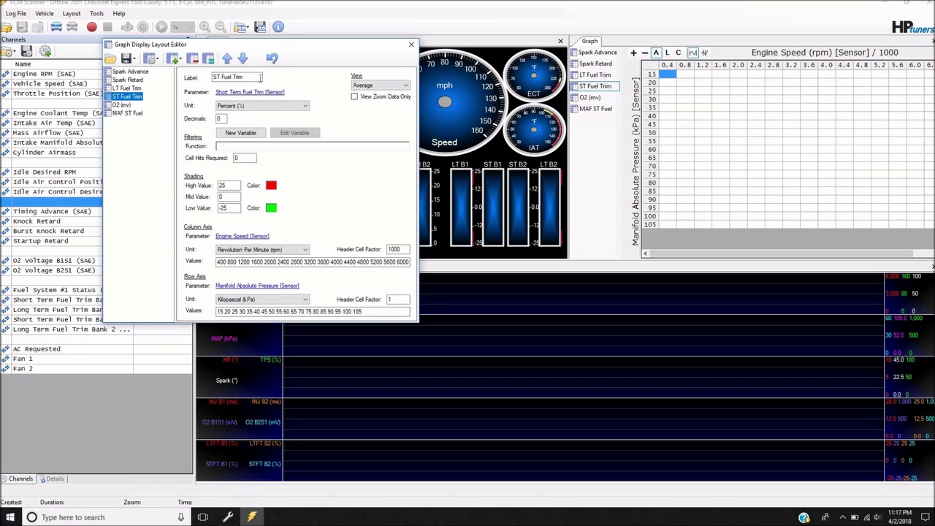
pyautogui.click(130, 113)
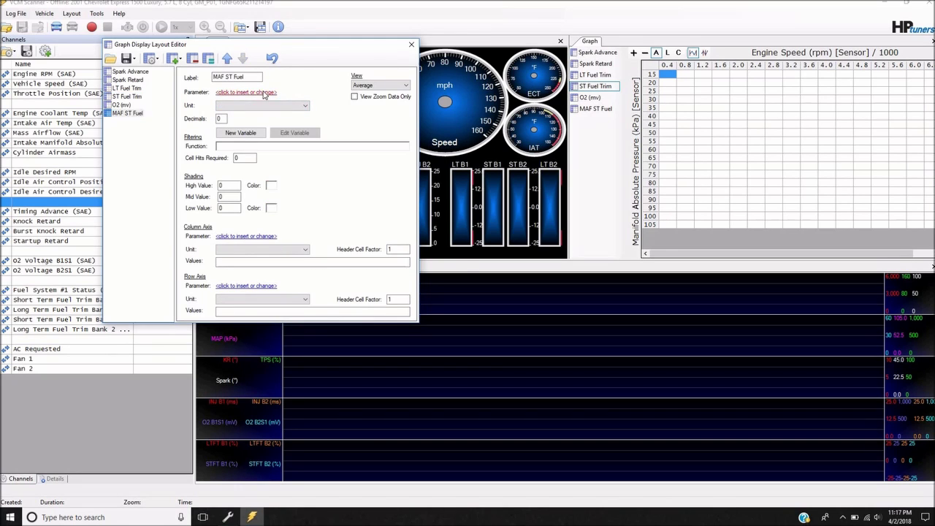
pyautogui.click(249, 93)
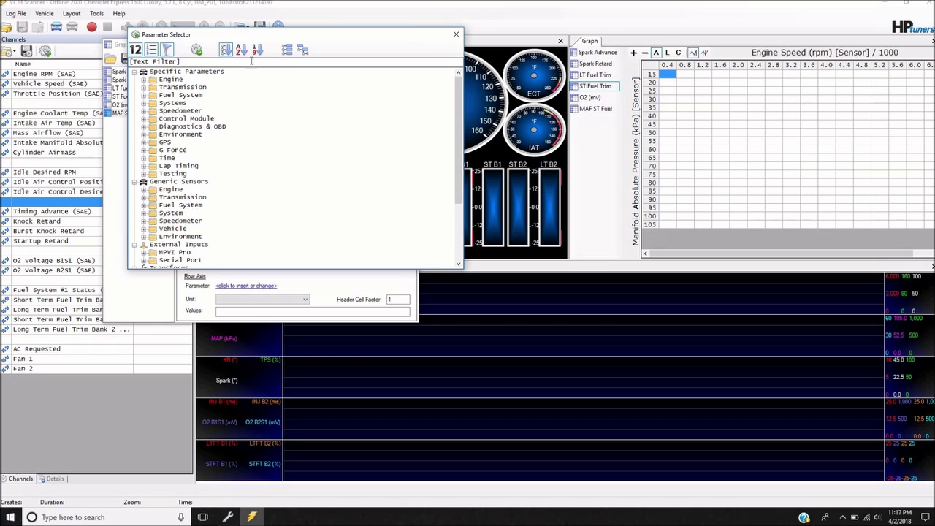
pyautogui.click(252, 62)
pyautogui.write('sh')
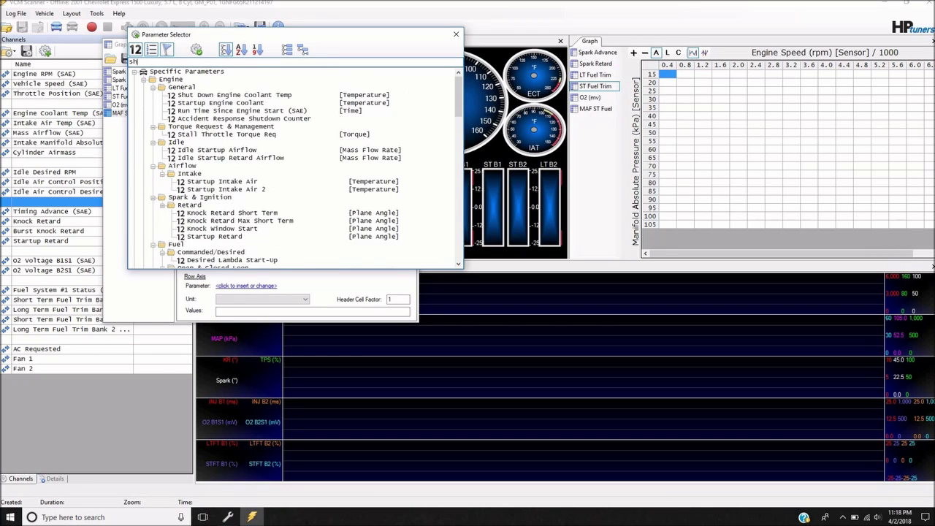
pyautogui.write('ort')
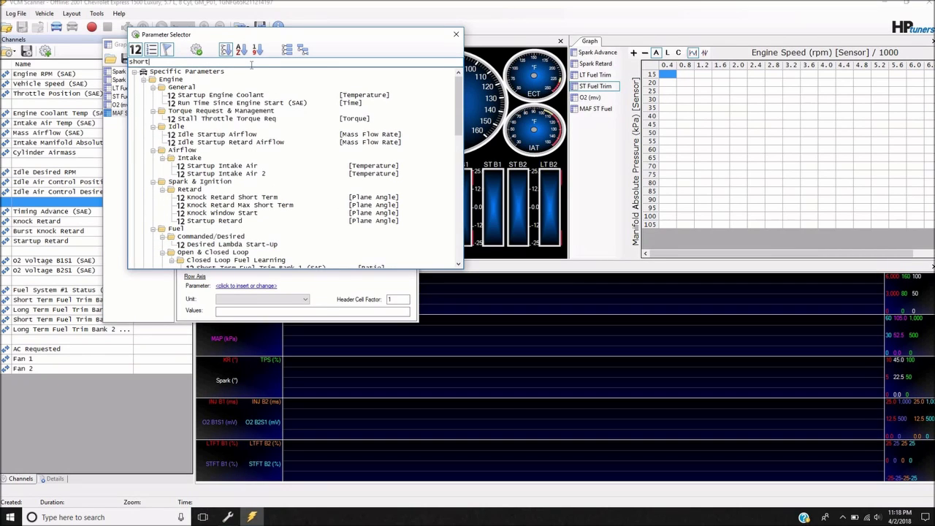
pyautogui.write(' term fuel')
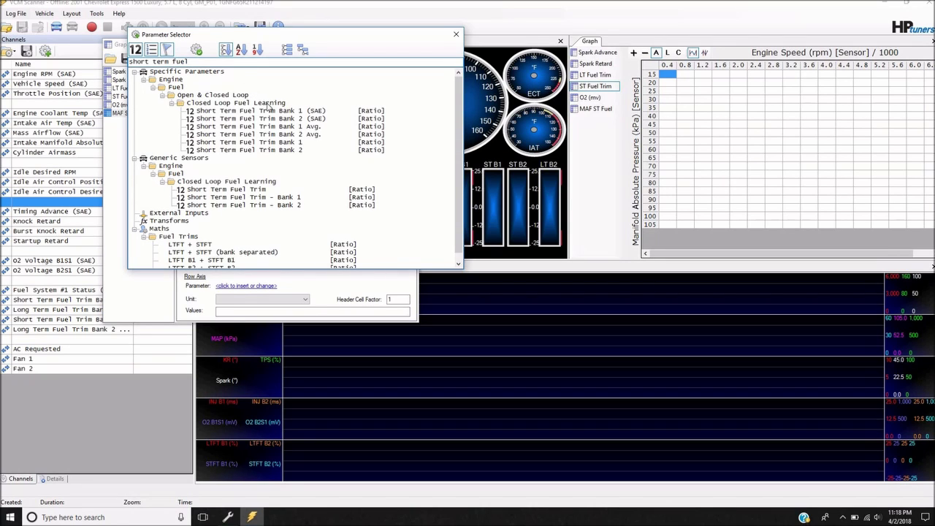
pyautogui.doubleClick(257, 191)
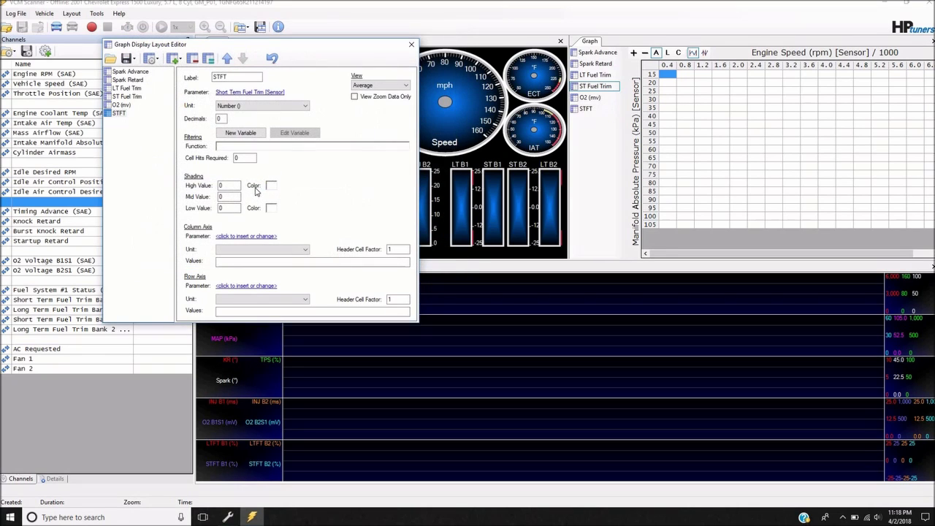
# Step: Set the STFT table's unit to Percent (%) and its shading high value to 25 and low value to -25, matching ST Fuel Trim
pyautogui.click(292, 106)
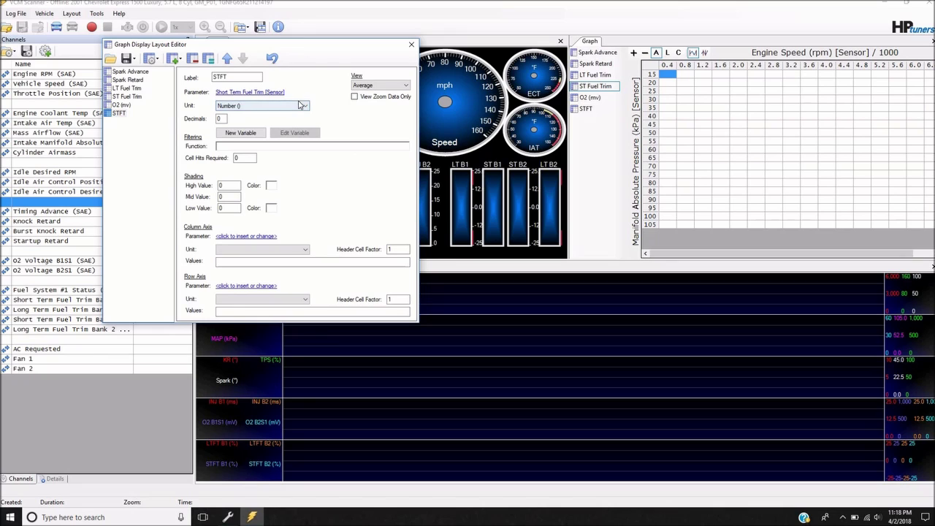
pyautogui.click(288, 121)
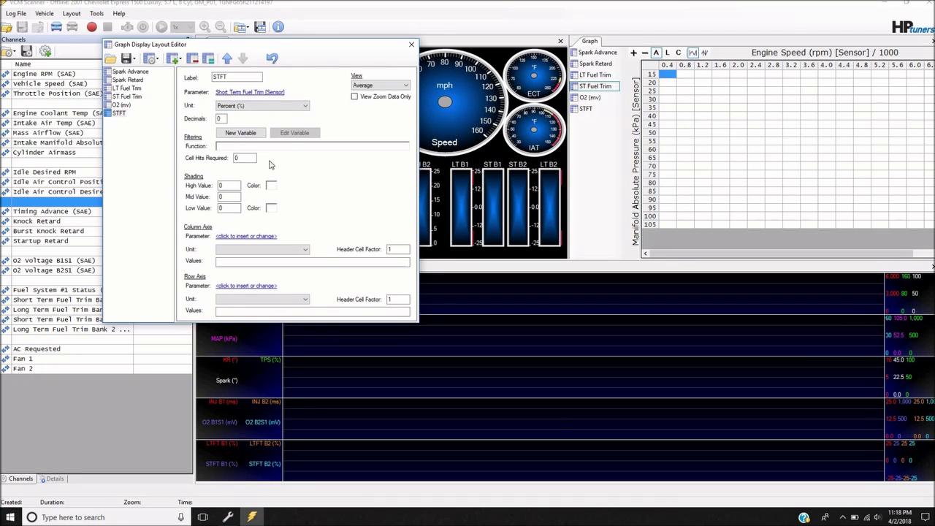
pyautogui.doubleClick(224, 186)
pyautogui.write('25')
pyautogui.press('Tab')
pyautogui.press('Tab')
pyautogui.click(129, 96)
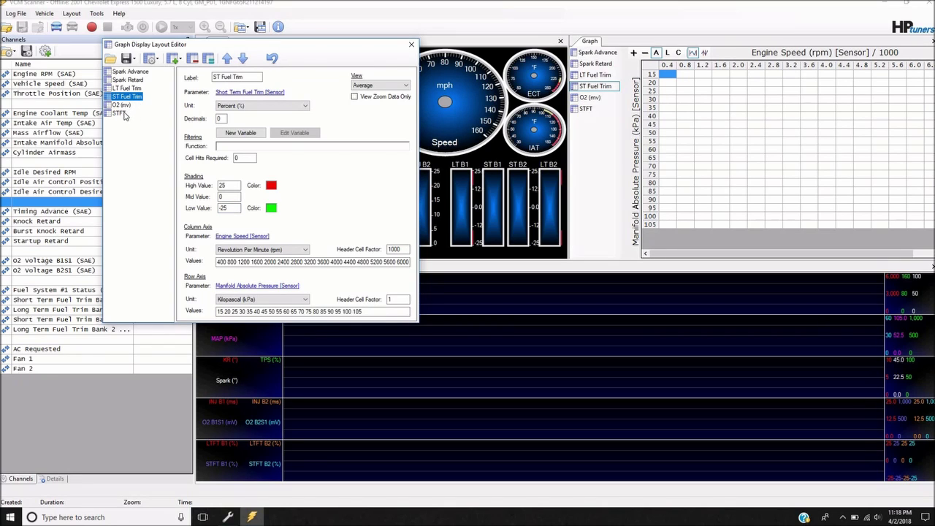
pyautogui.click(123, 114)
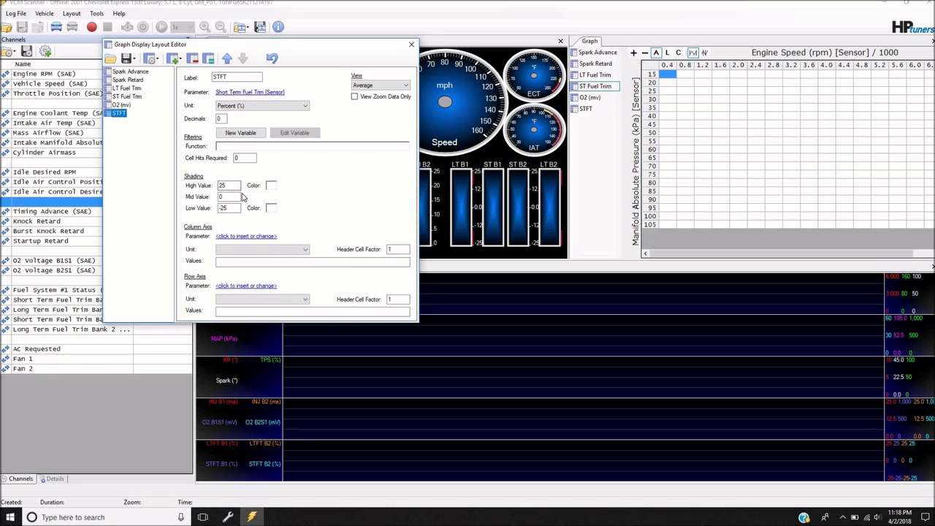
# Step: Set the STFT table's high-value shading to red and low-value shading to green, and relabel it MAF STFT
pyautogui.click(271, 185)
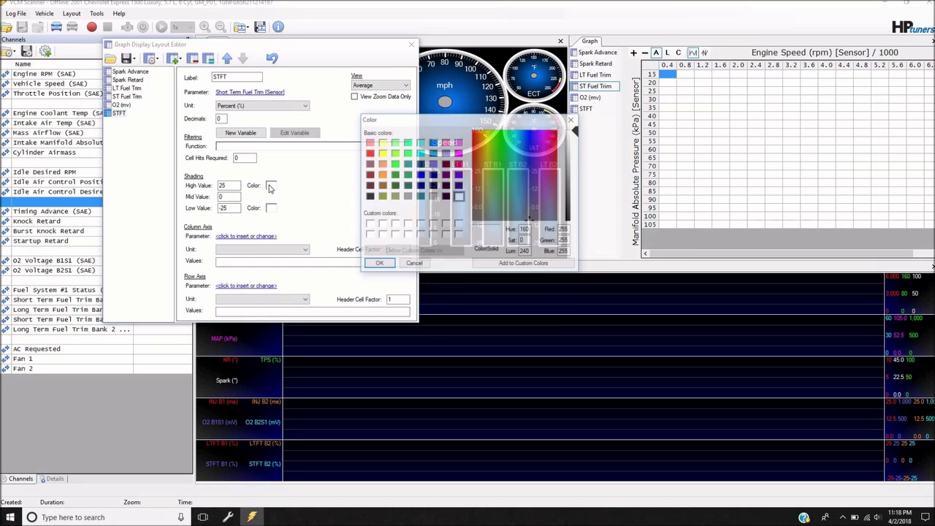
pyautogui.click(370, 153)
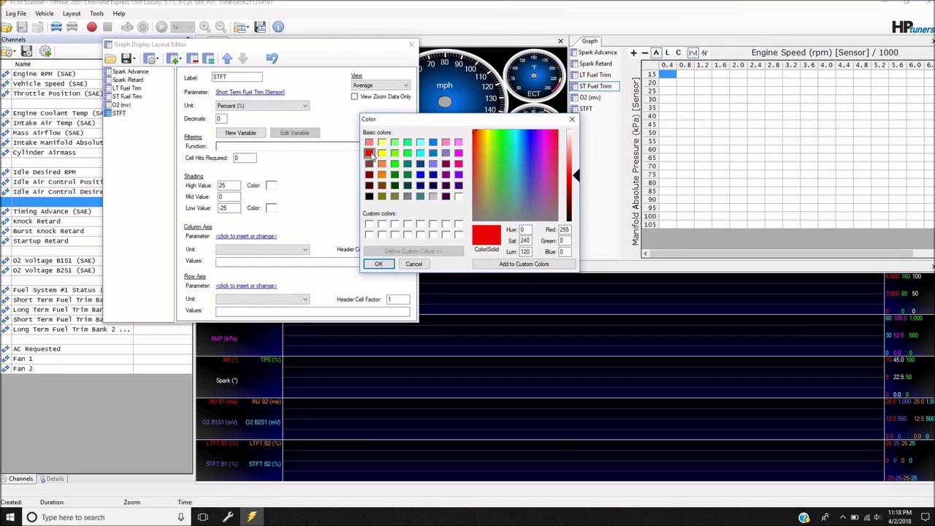
pyautogui.click(379, 264)
pyautogui.click(272, 209)
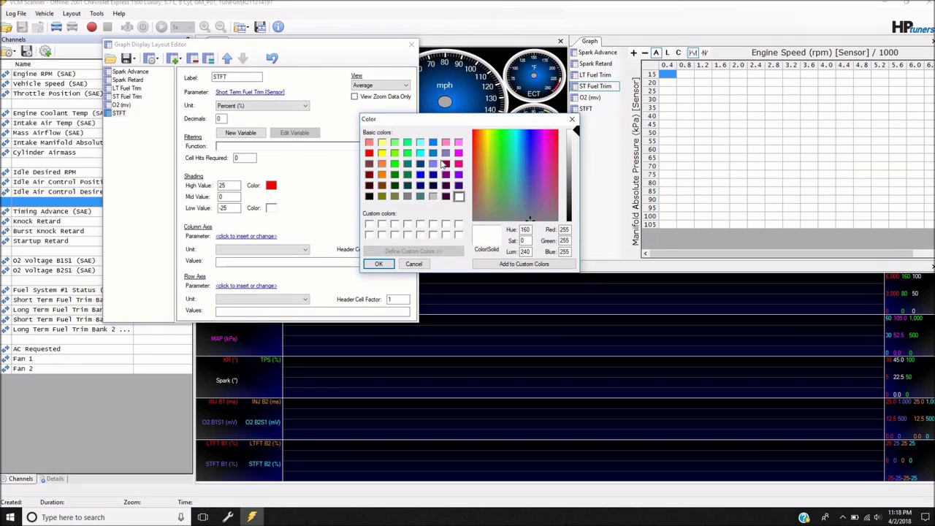
pyautogui.click(408, 154)
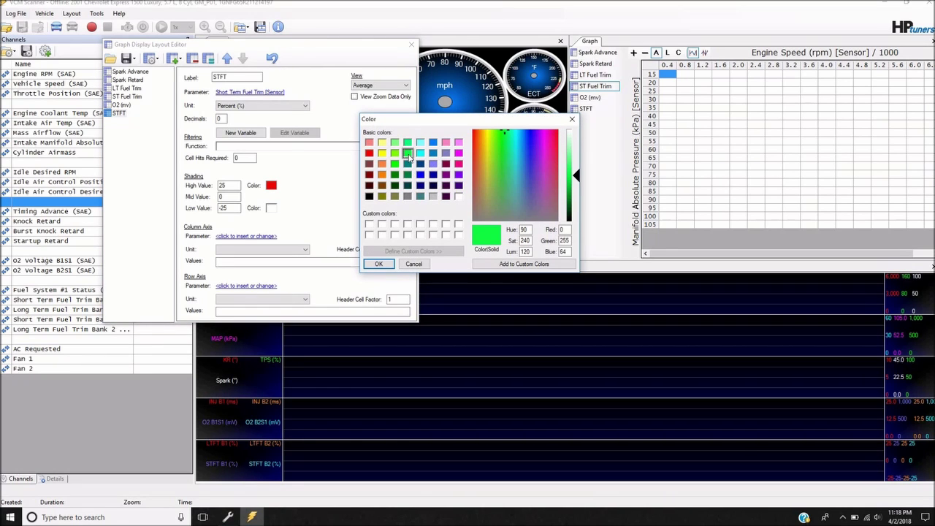
pyautogui.click(379, 264)
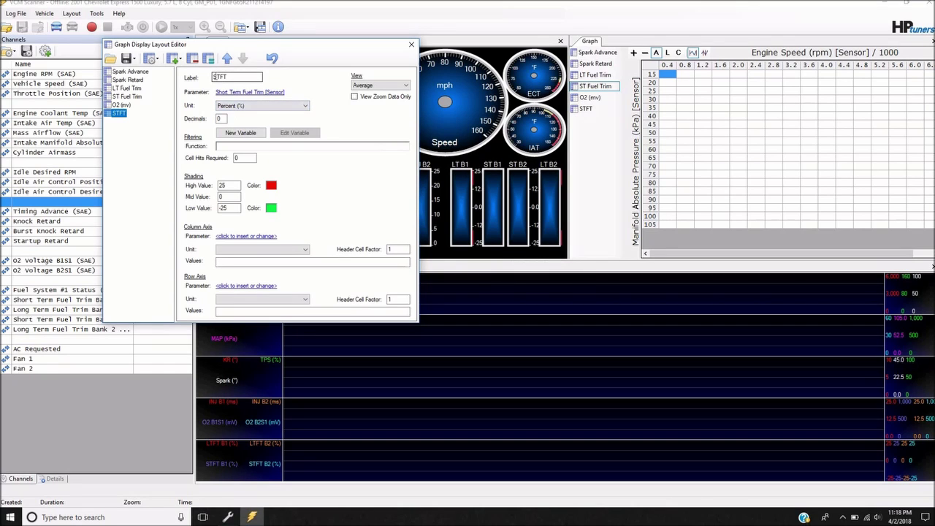
pyautogui.click(215, 77)
pyautogui.write('MAF')
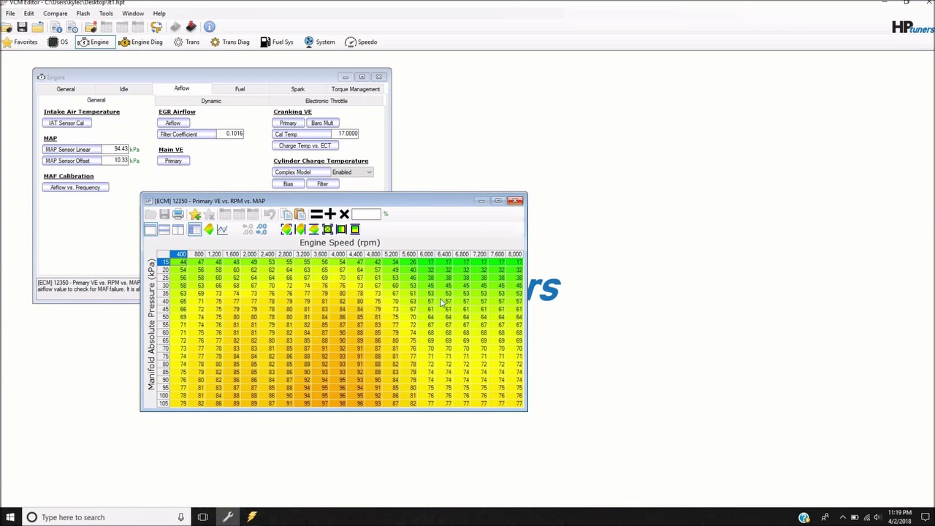
# Step: In VCM Editor, replace the Primary VE table with MAF Airflow vs. Frequency, copy its column axis labels, and return to VCM Scanner
pyautogui.click(515, 201)
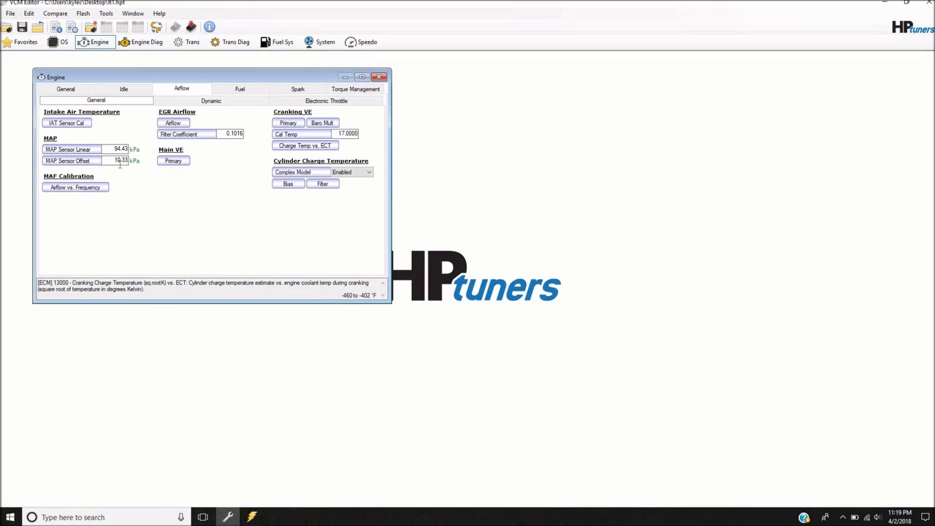
pyautogui.click(76, 188)
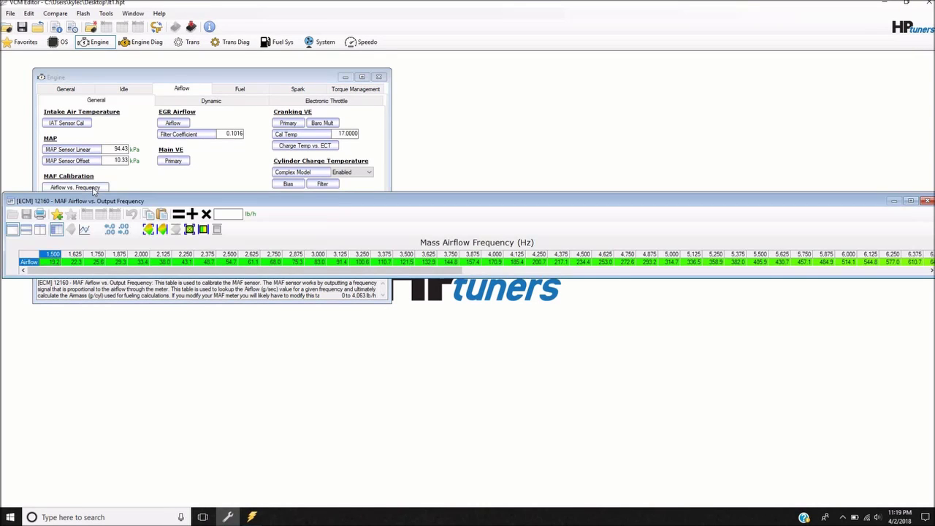
pyautogui.rightClick(28, 255)
pyautogui.moveTo(71, 348)
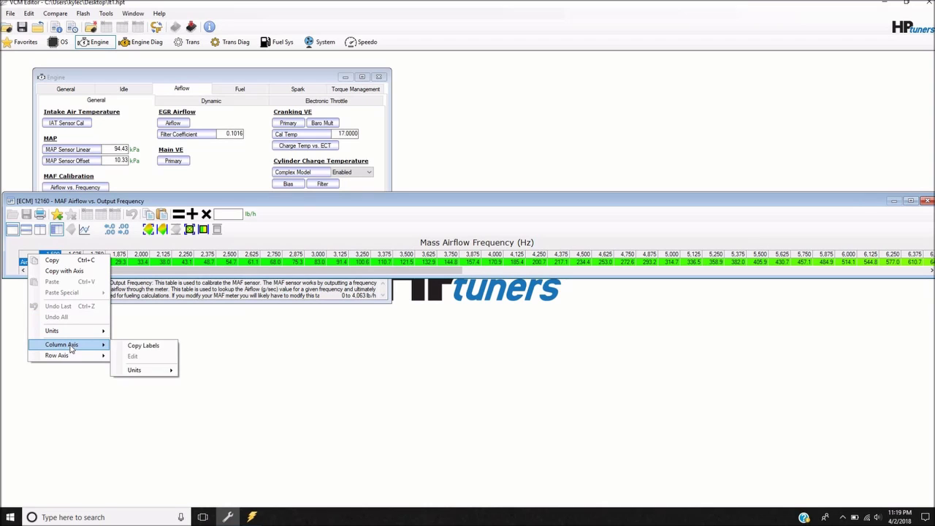
pyautogui.click(158, 348)
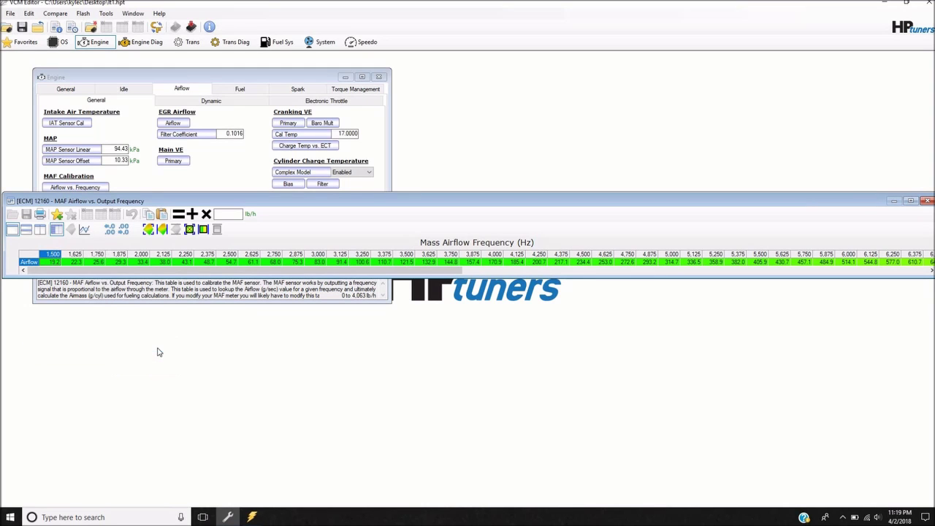
pyautogui.click(251, 518)
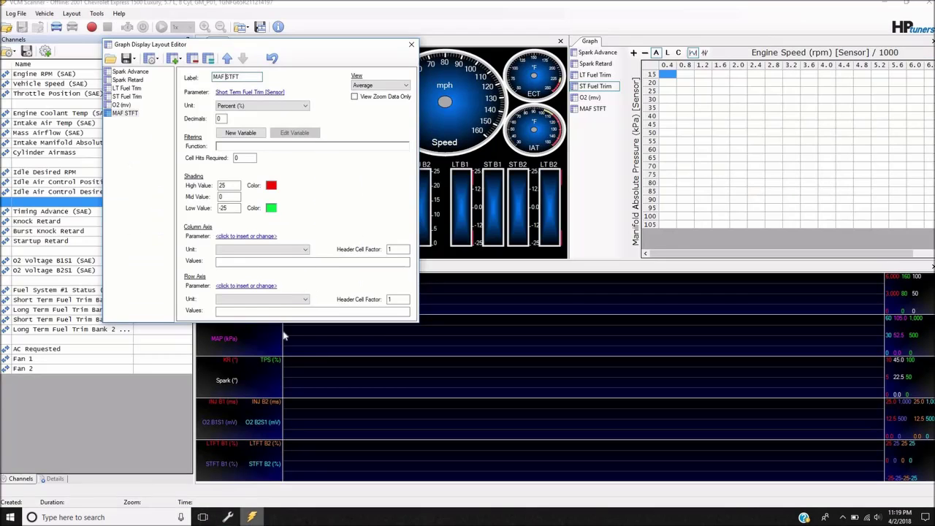
# Step: Assign the engine-specific Mass Airflow Sensor [Frequency] parameter to the MAF STFT column axis without using the generic sensor
pyautogui.click(306, 251)
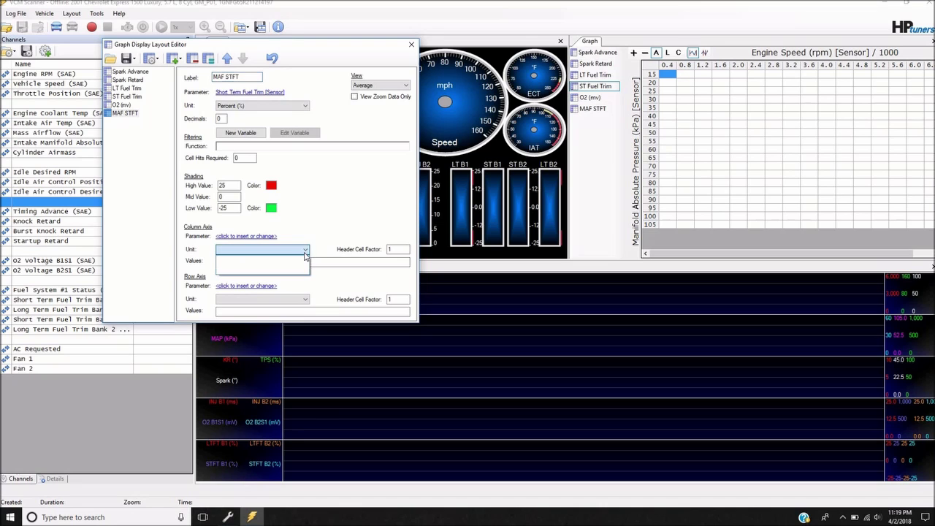
pyautogui.click(263, 239)
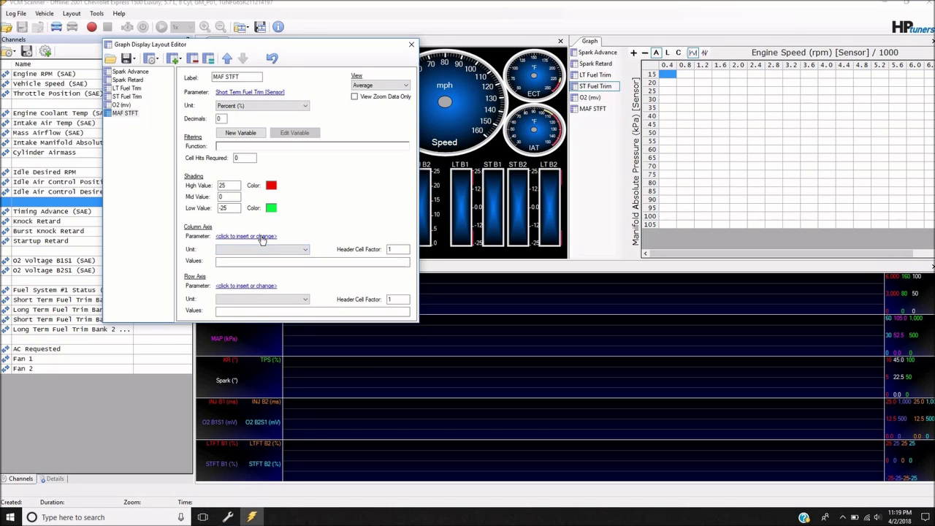
pyautogui.click(261, 238)
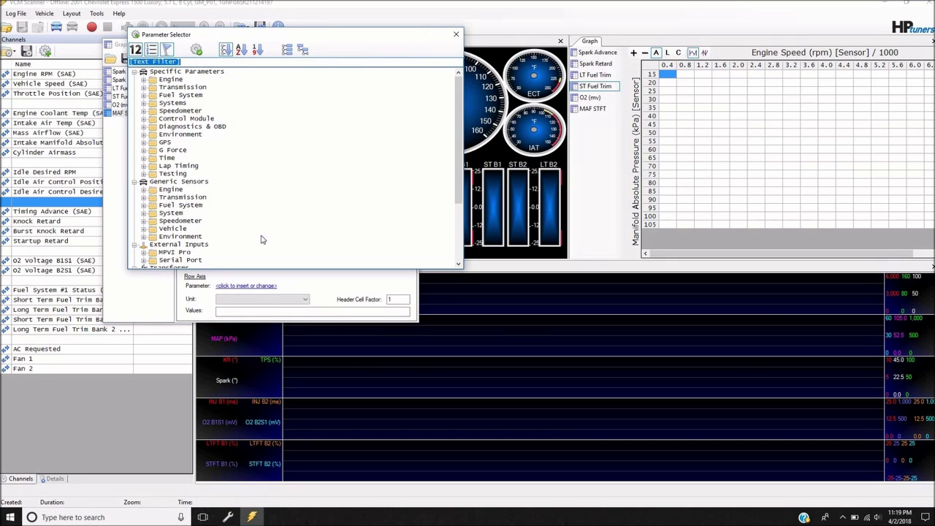
pyautogui.write('mass')
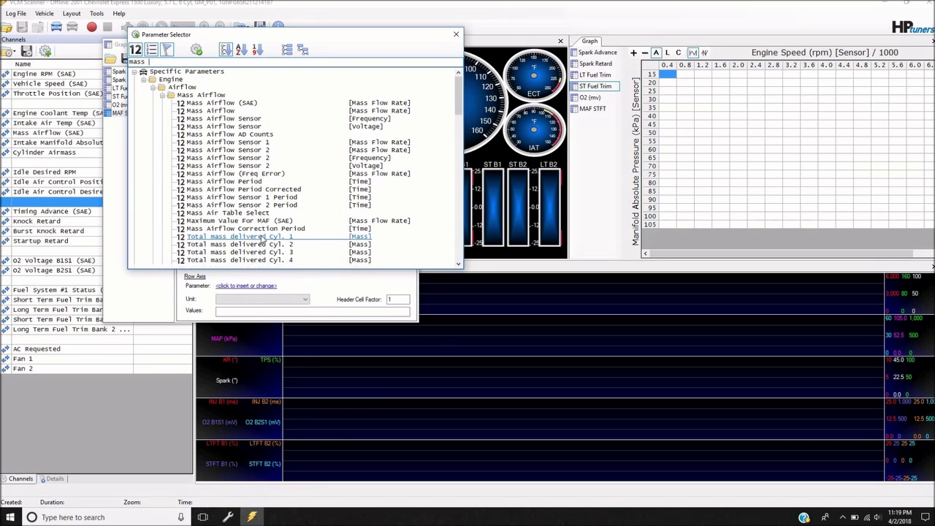
pyautogui.write(' airflow')
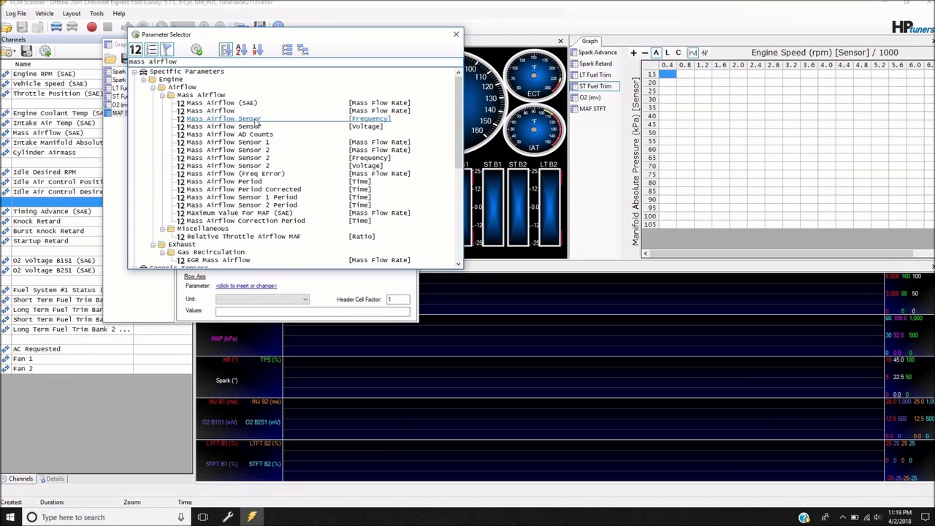
pyautogui.doubleClick(257, 122)
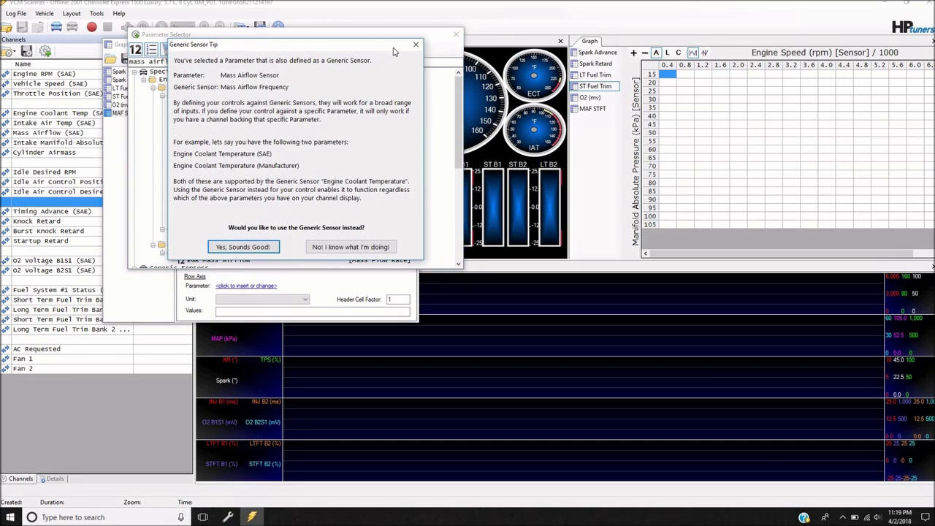
pyautogui.click(415, 46)
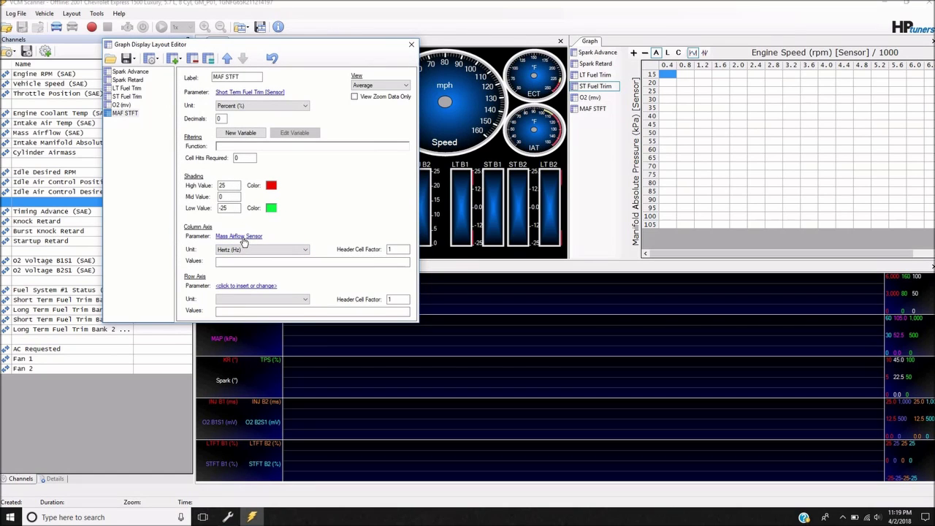
# Step: Set the MAF STFT column axis parameter to the generic Mass Airflow Frequency sensor and paste the copied frequency labels as its values
pyautogui.click(241, 237)
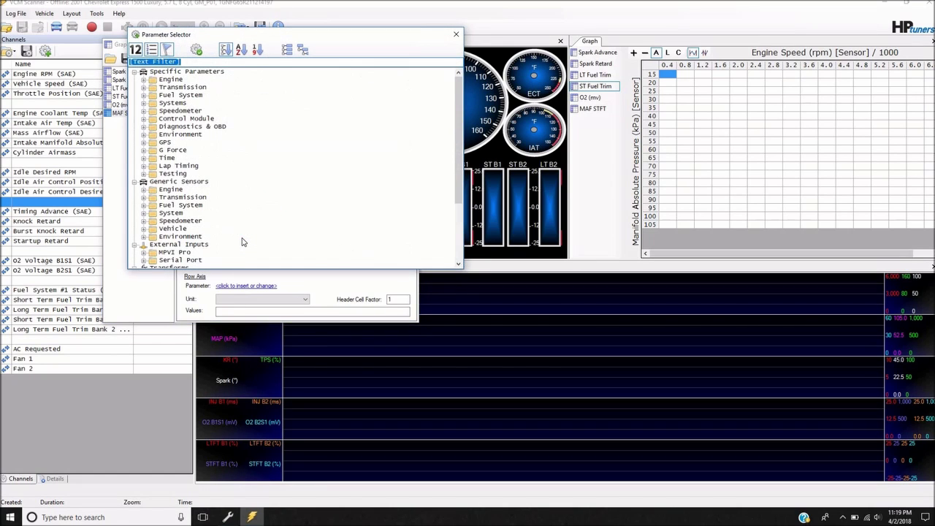
pyautogui.write('mass')
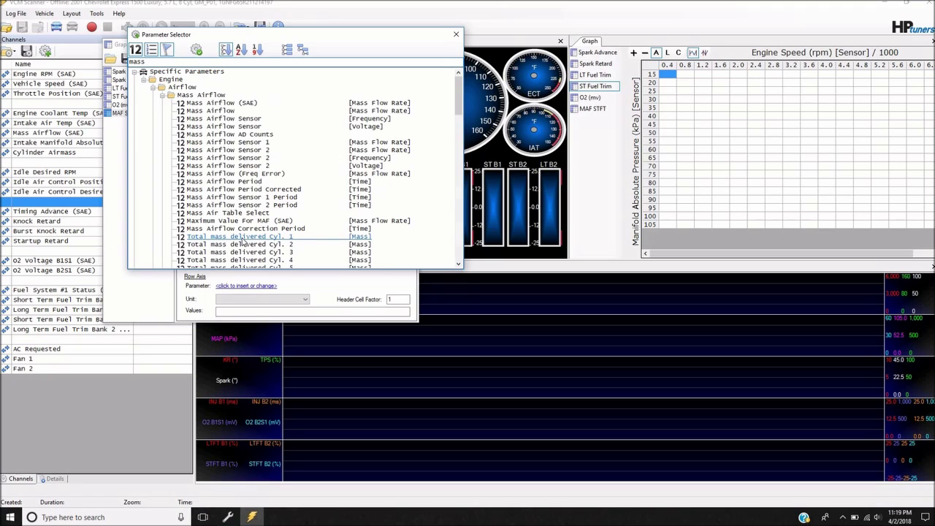
pyautogui.write(' airflow')
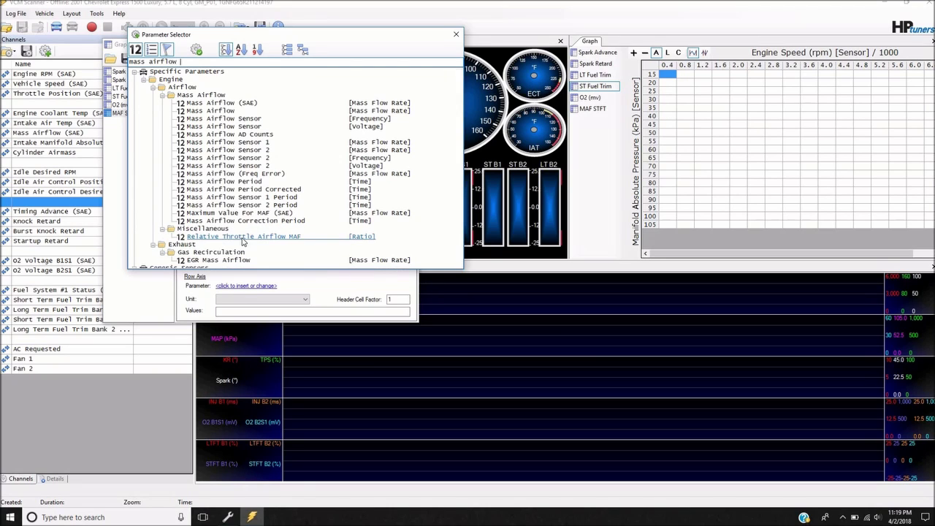
pyautogui.write('freq')
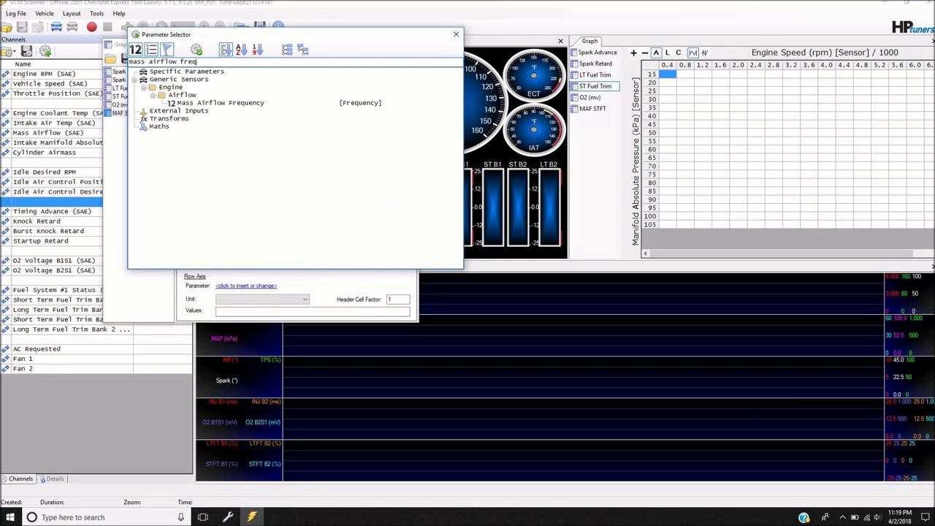
pyautogui.write('uency')
pyautogui.doubleClick(255, 104)
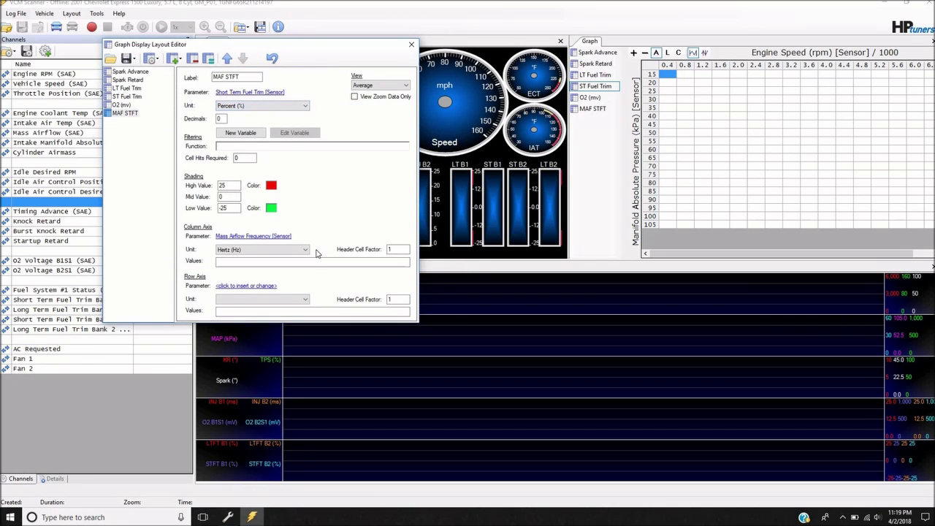
pyautogui.click(278, 265)
pyautogui.hotkey('ctrl', 'v')
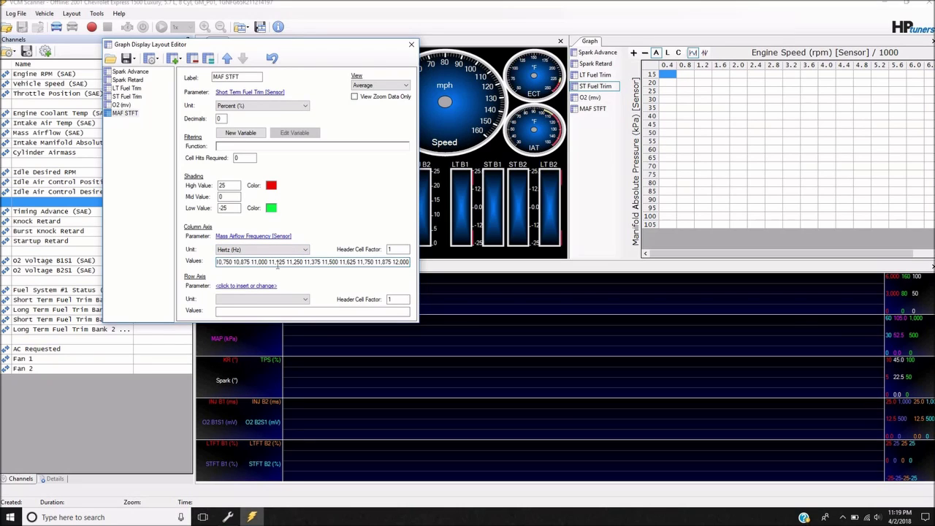
# Step: Switch to VCM Editor to check the MAF Airflow vs. Output Frequency table and return to VCM Scanner
pyautogui.click(252, 517)
pyautogui.click(252, 517)
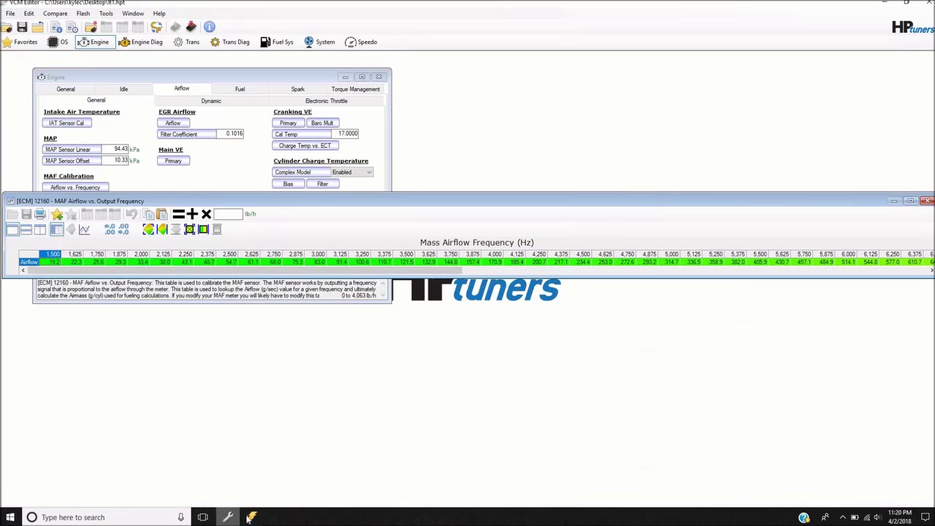
pyautogui.click(252, 517)
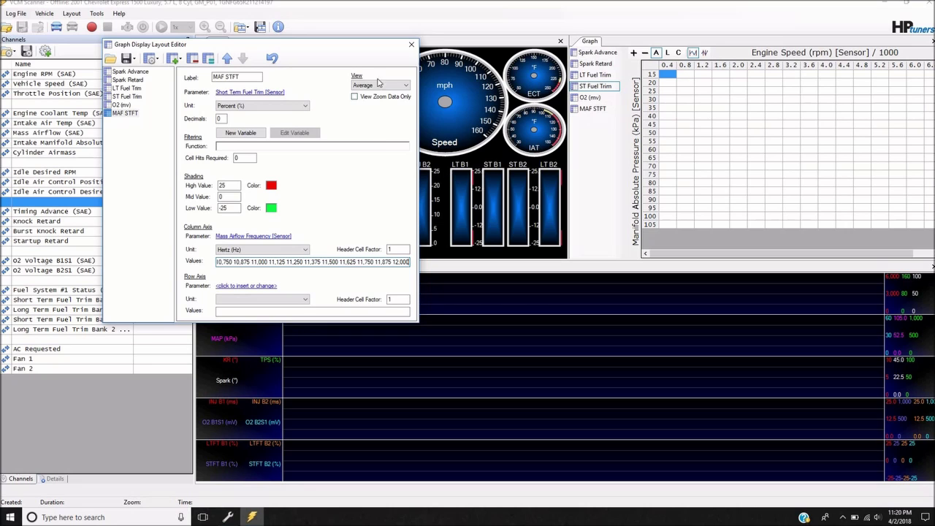
# Step: Close the graph layout editor and display the MAF STFT graph to check its frequency columns
pyautogui.click(411, 45)
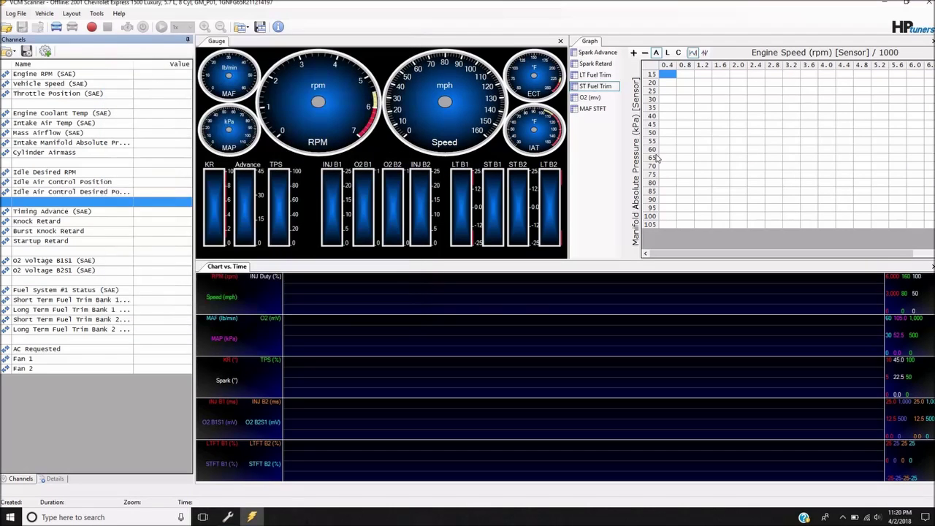
pyautogui.click(599, 109)
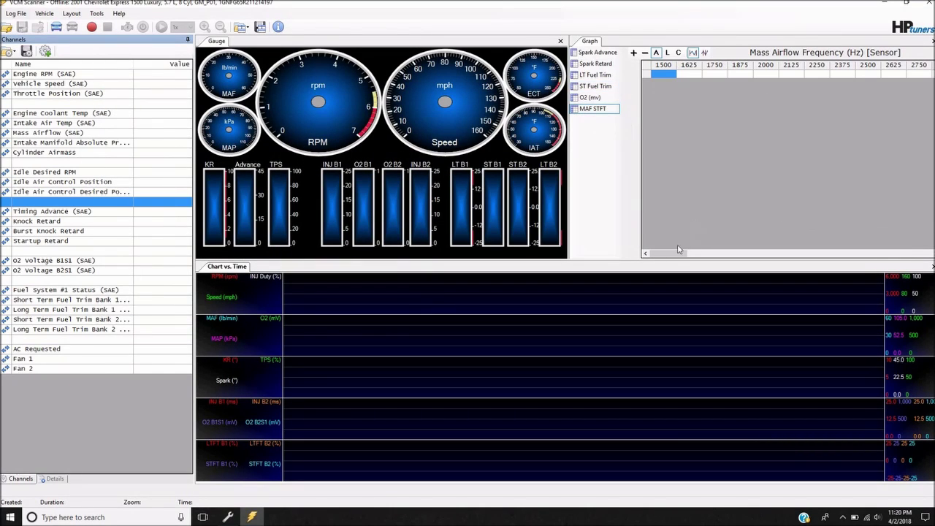
pyautogui.moveTo(692, 253); pyautogui.dragTo(646, 270)
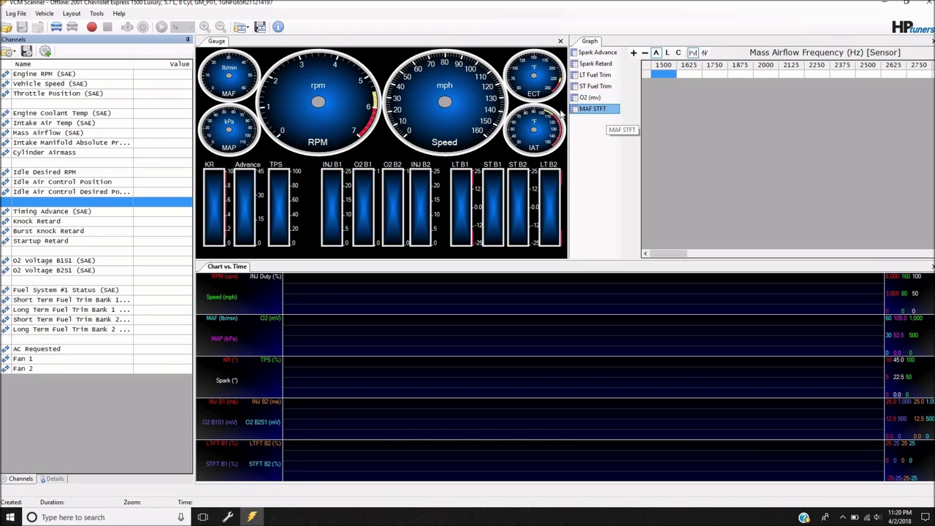
# Step: Save all graphs from the graph layout editor to a Graphs XML file named graphs1, and close the editor
pyautogui.rightClick(625, 86)
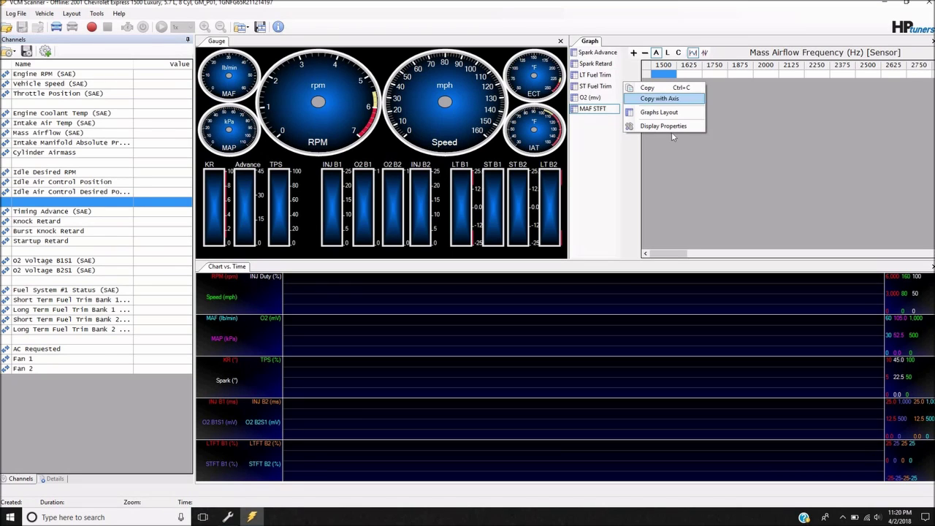
pyautogui.click(668, 113)
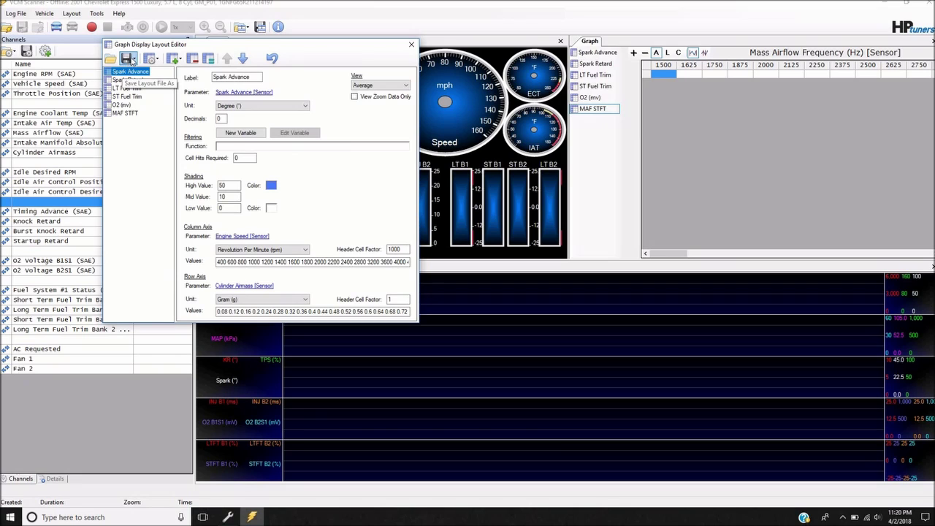
pyautogui.click(132, 60)
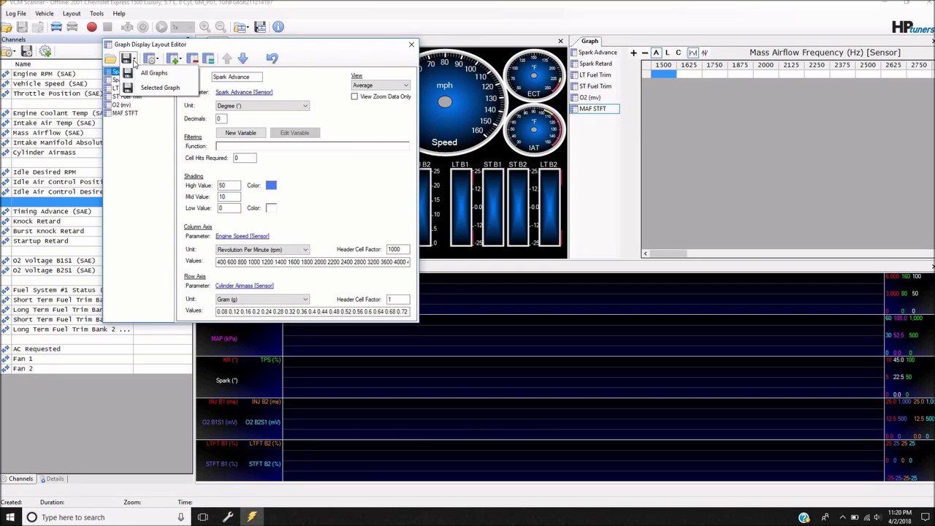
pyautogui.click(142, 75)
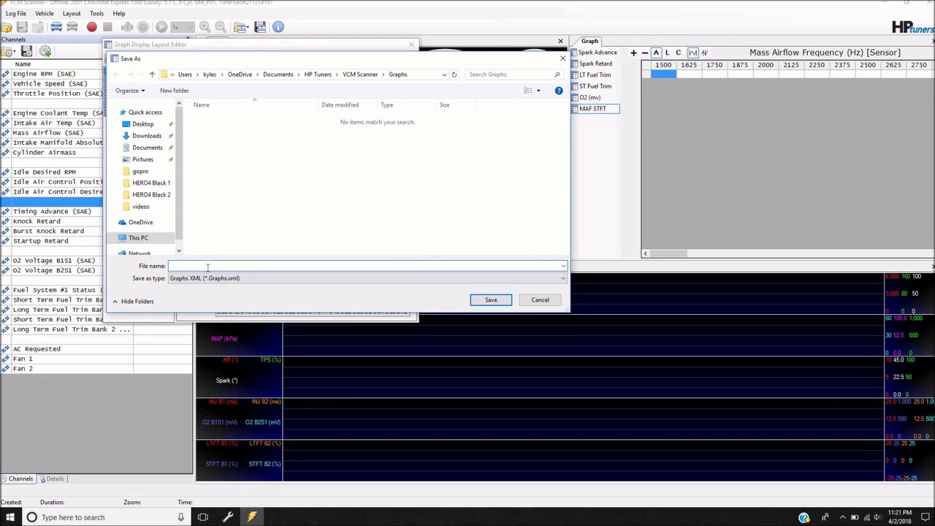
pyautogui.write('graphs1')
pyautogui.click(500, 302)
pyautogui.click(411, 45)
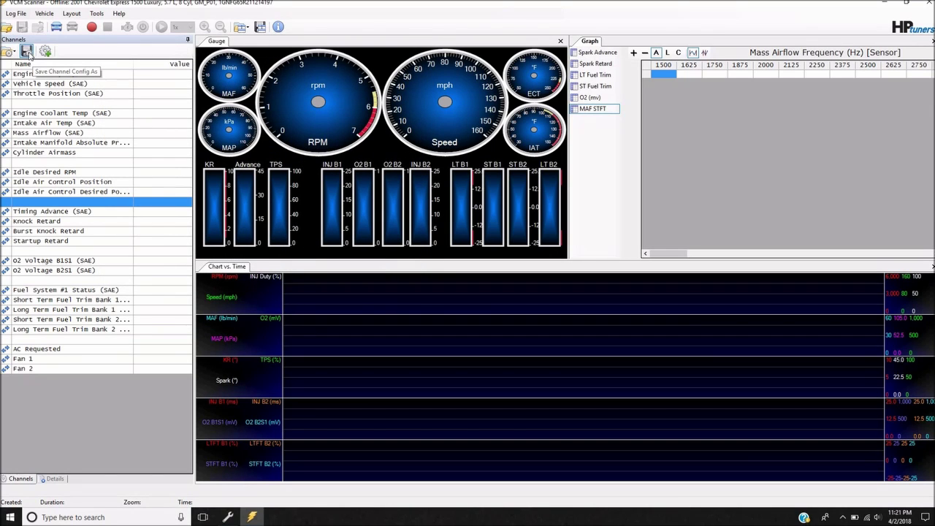
# Step: Save the channel configuration in the Channel Configs folder as channels1
pyautogui.click(28, 52)
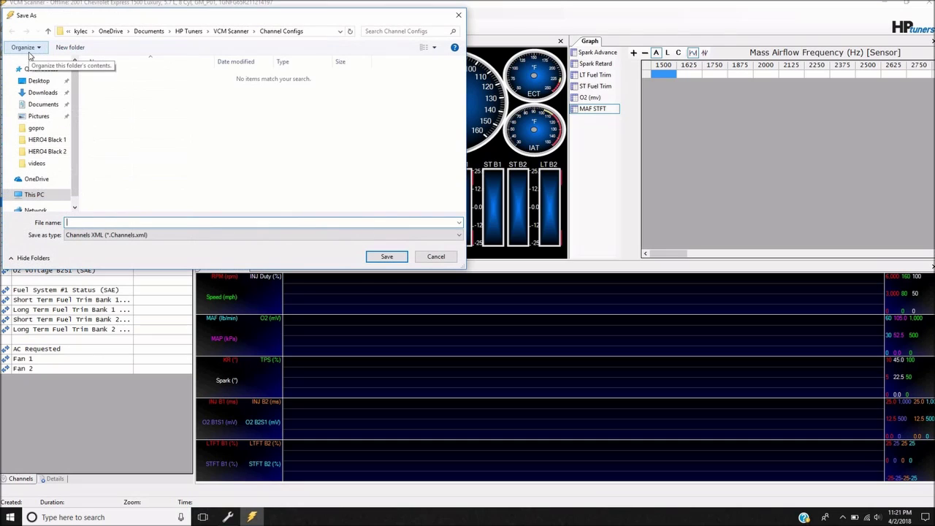
pyautogui.write('channels1')
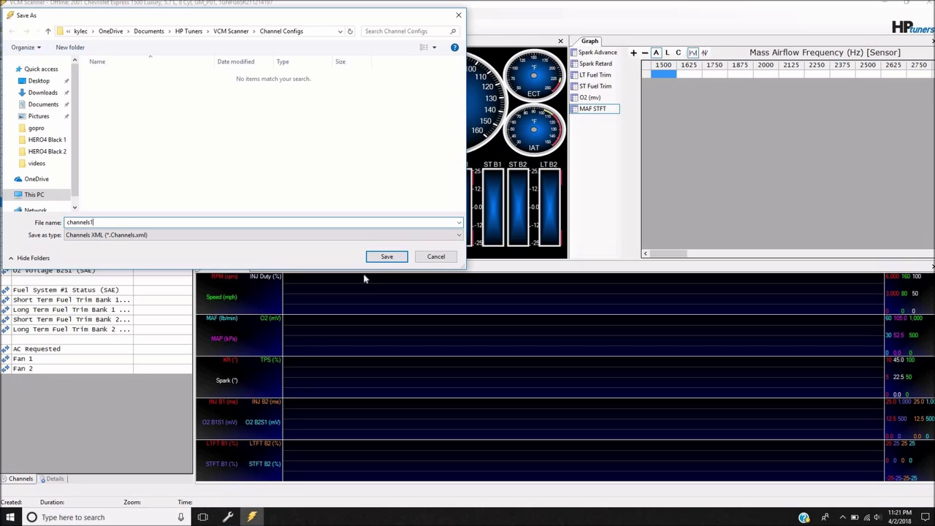
pyautogui.click(385, 258)
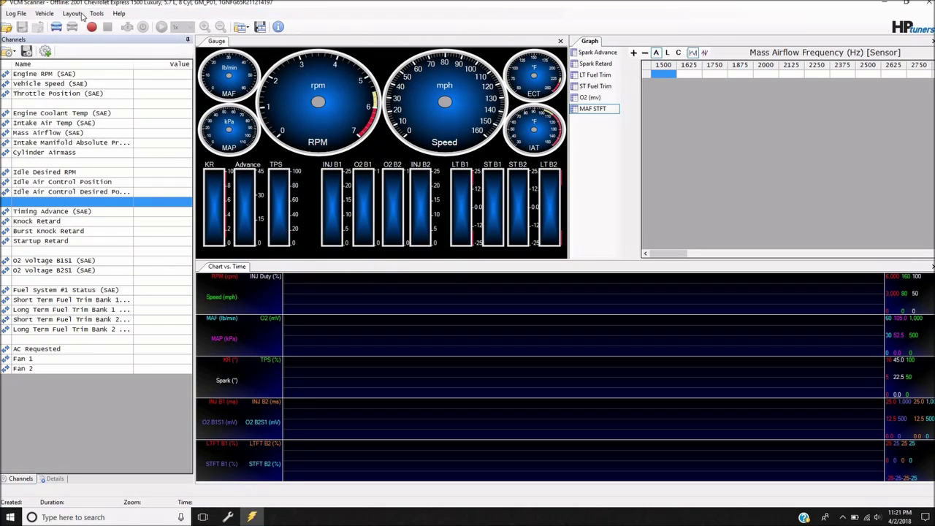
# Step: Save the whole scanner layout in the Layouts folder as layout1
pyautogui.click(72, 14)
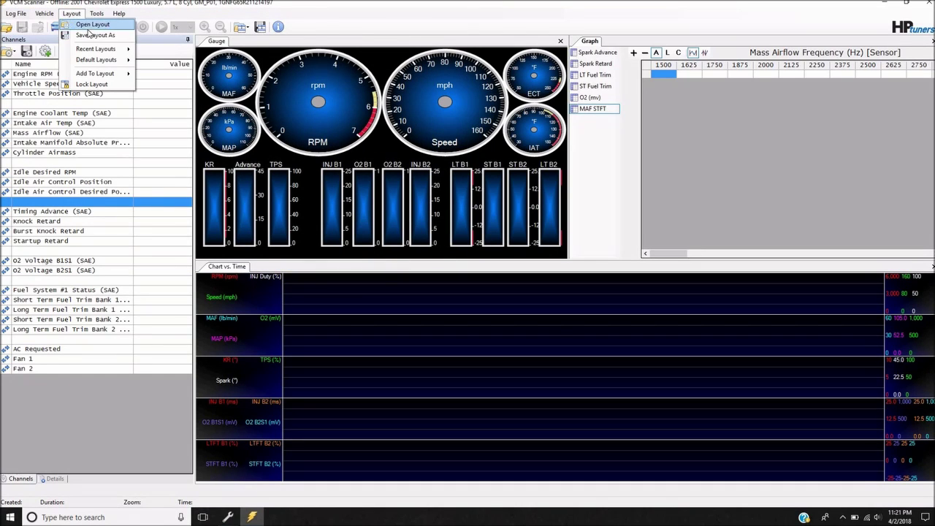
pyautogui.click(91, 36)
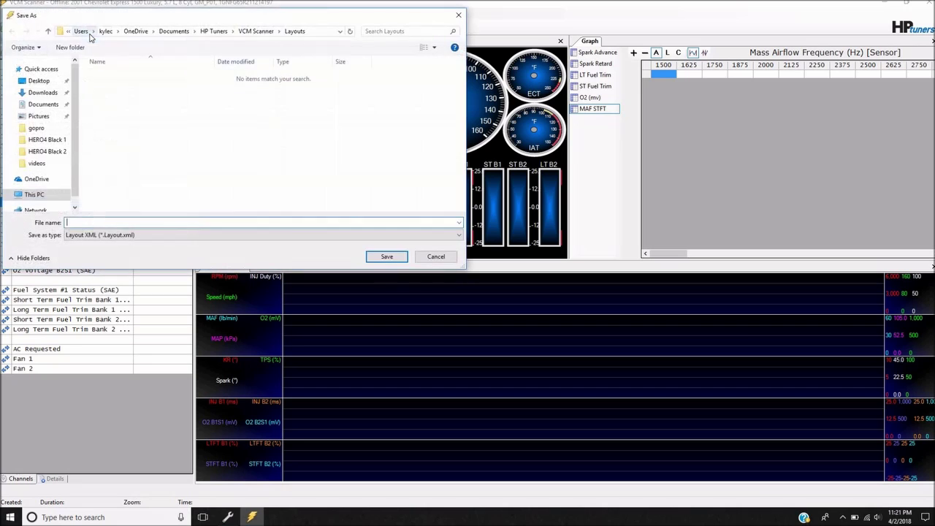
pyautogui.write('layout1')
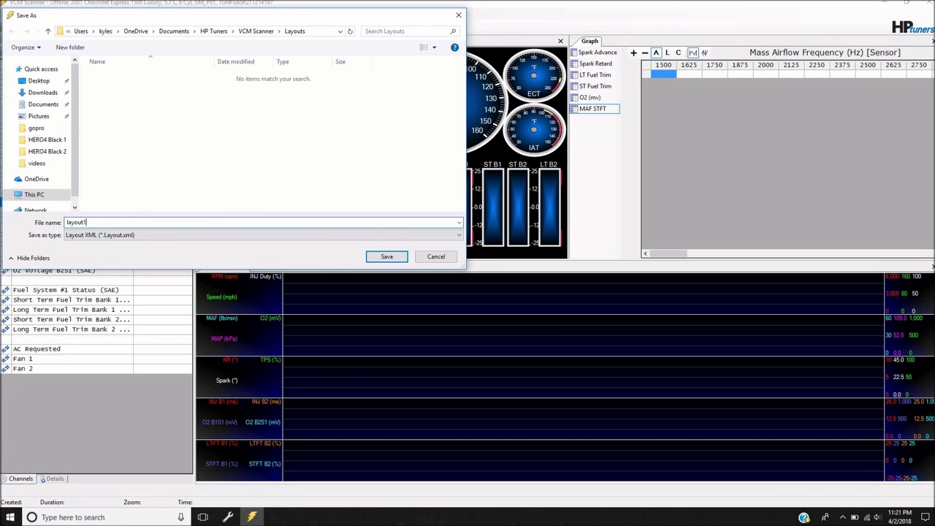
pyautogui.click(387, 257)
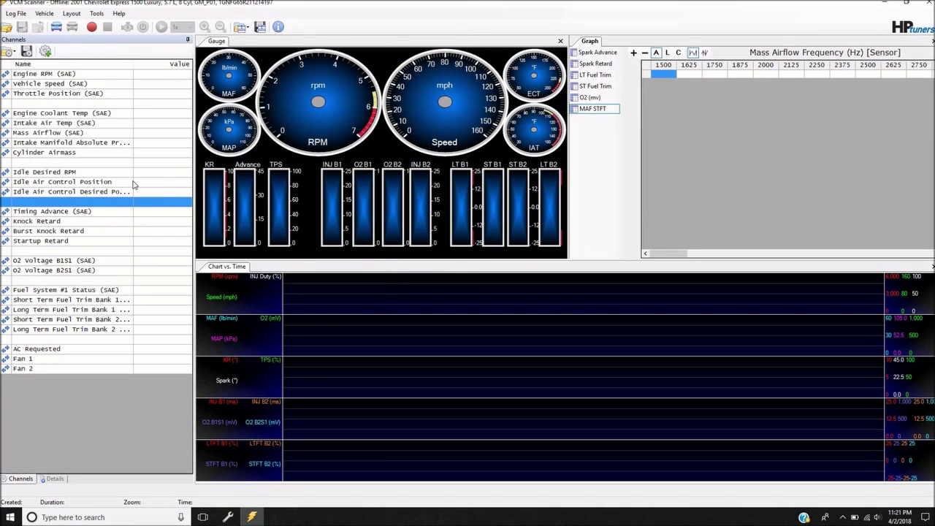